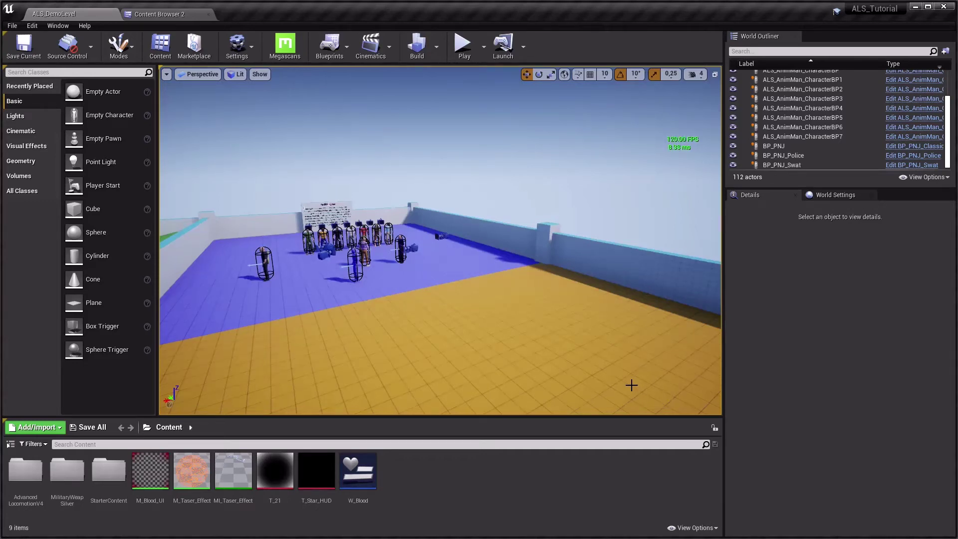
Step: Create an Actor-based Blueprint class named BP_Item_Health in the Content folder
{"action": "right_click", "coordinate": [439, 494]}
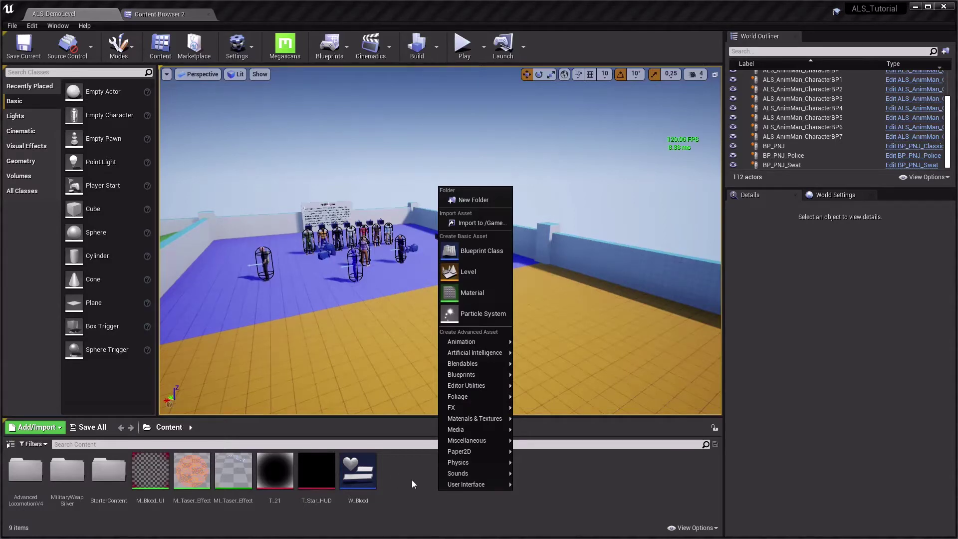
{"action": "mouse_move", "coordinate": [452, 485]}
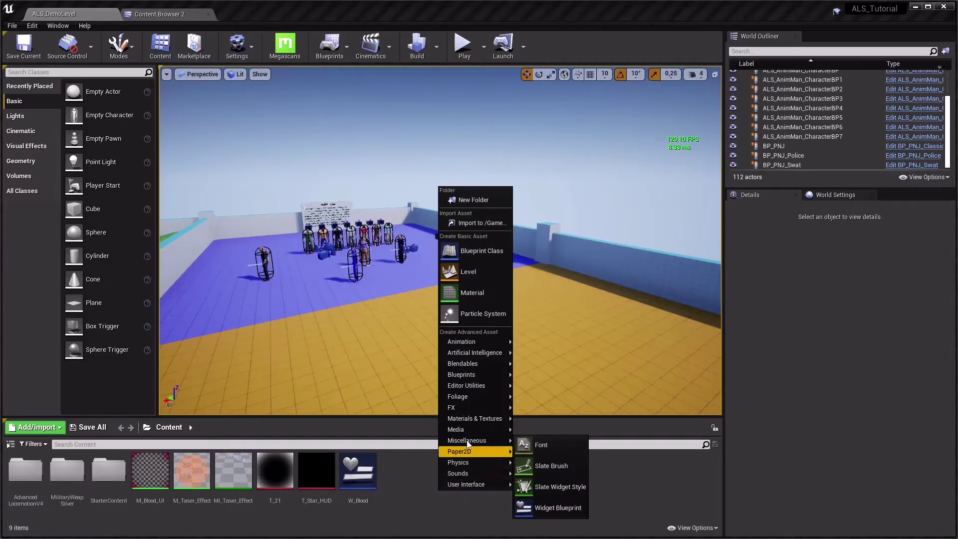
{"action": "left_click", "coordinate": [463, 250]}
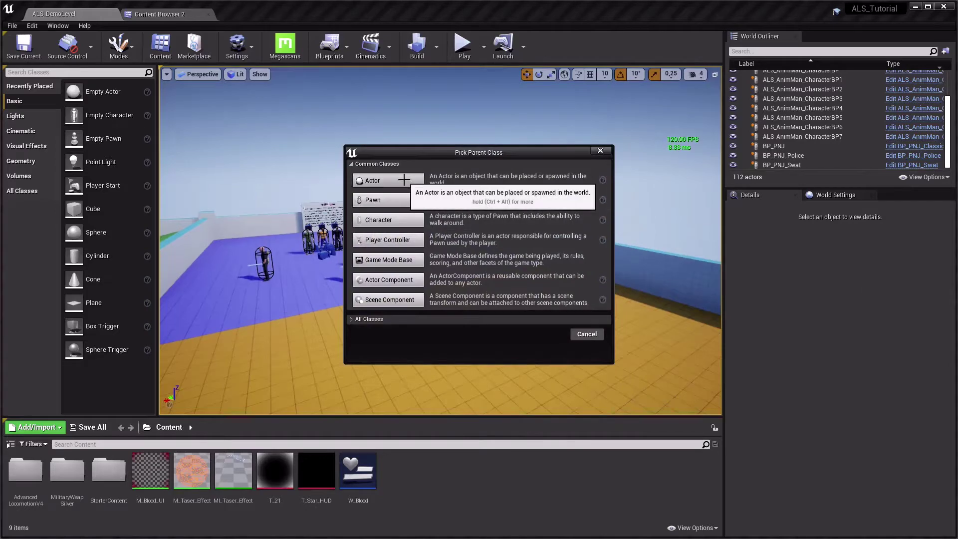
{"action": "left_click", "coordinate": [404, 179]}
{"action": "type", "text": "BP_Item_Hea"}
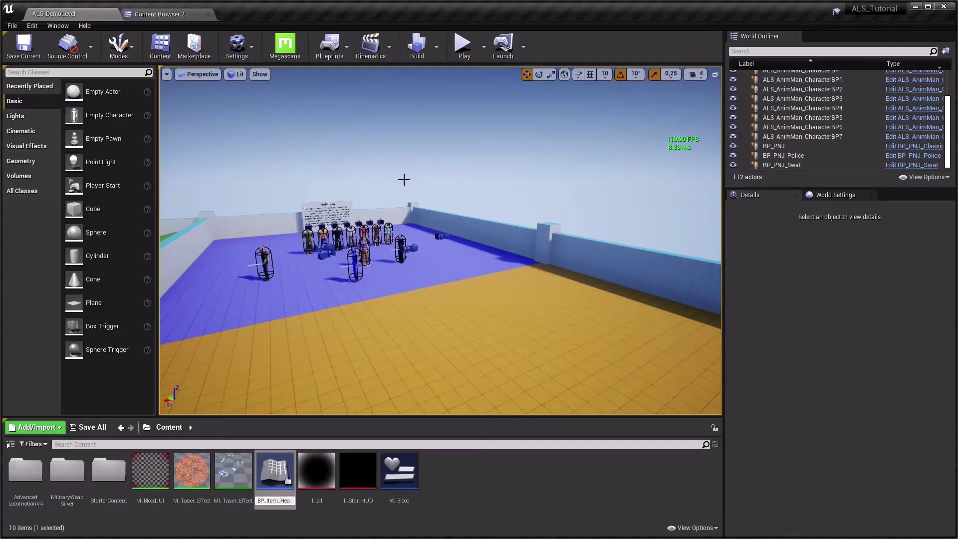
{"action": "key", "text": "Return"}
Step: Dock the BP_Item_Health editor, add a Static Mesh component and compile
{"action": "double_click", "coordinate": [149, 471]}
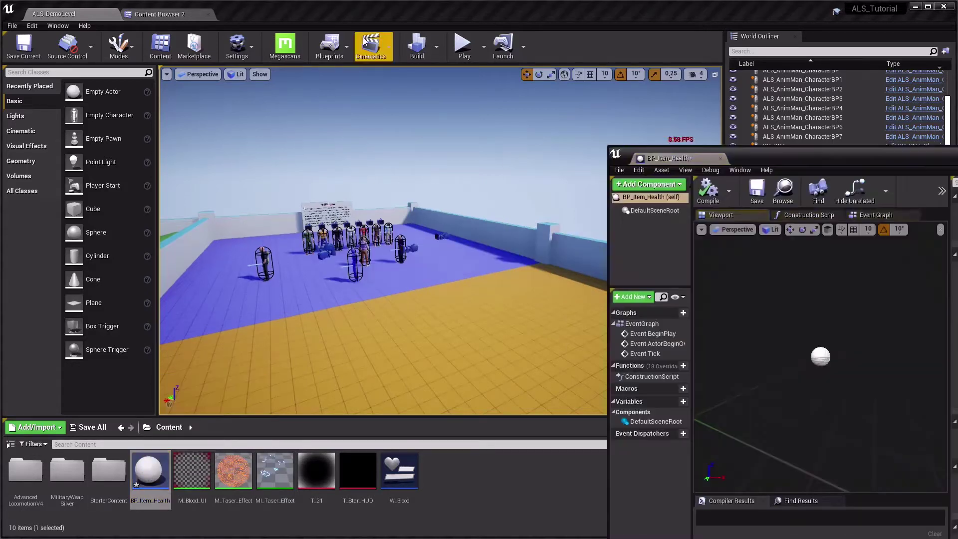
{"action": "left_click_drag", "start_coordinate": [687, 163], "coordinate": [250, 14]}
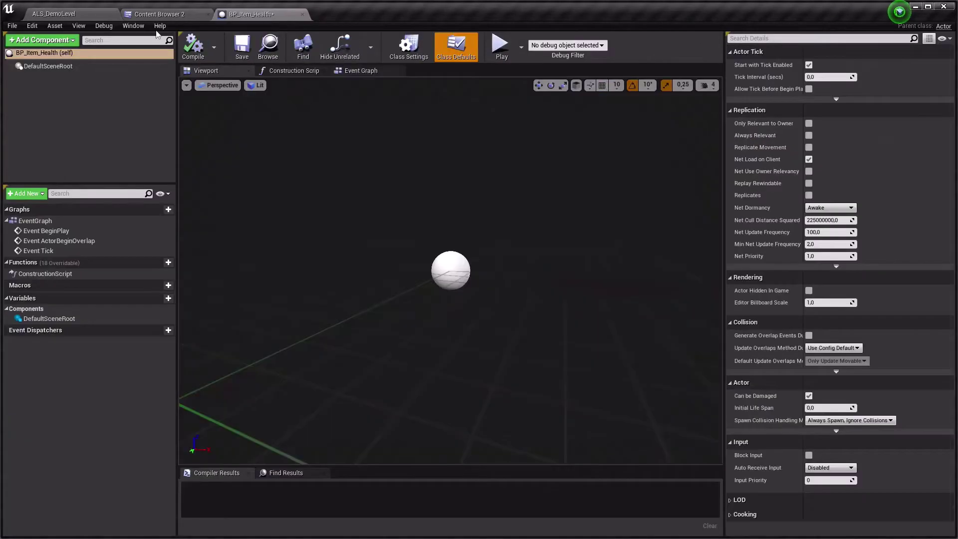
{"action": "left_click", "coordinate": [40, 40]}
{"action": "type", "text": "mesh"}
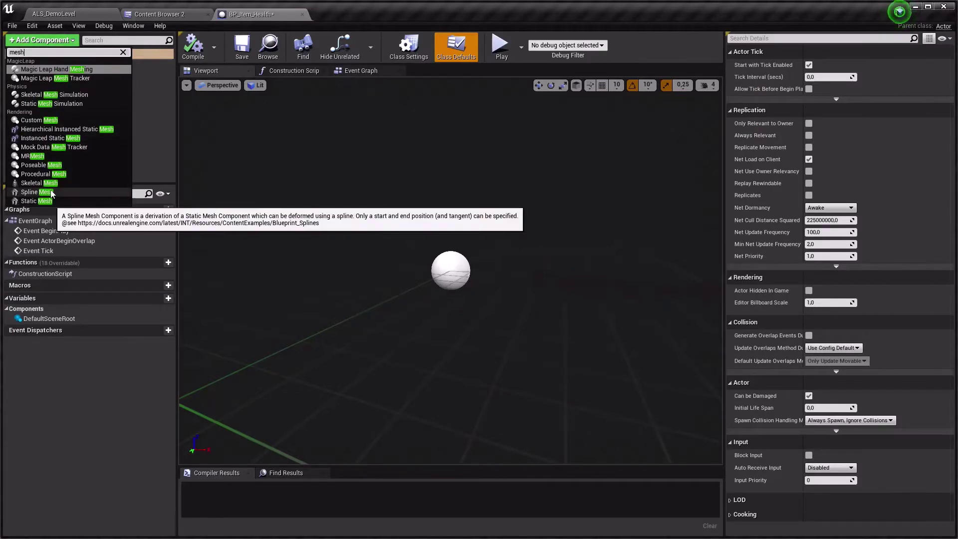
{"action": "left_click", "coordinate": [56, 199]}
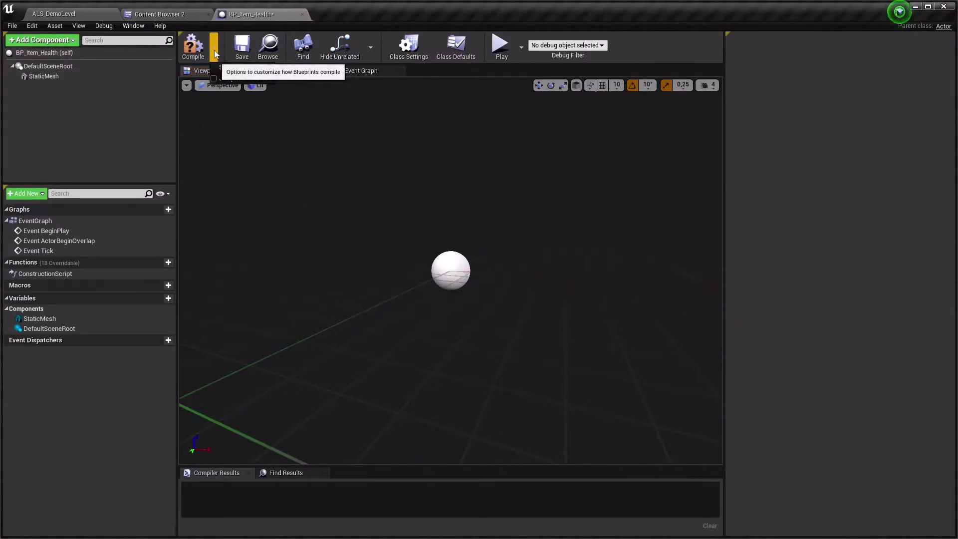
{"action": "left_click", "coordinate": [194, 49]}
Step: Browse StarterContent to the Shapes folder and select the Shape_NarrowCapsule mesh
{"action": "left_click", "coordinate": [167, 15]}
{"action": "left_click", "coordinate": [88, 12]}
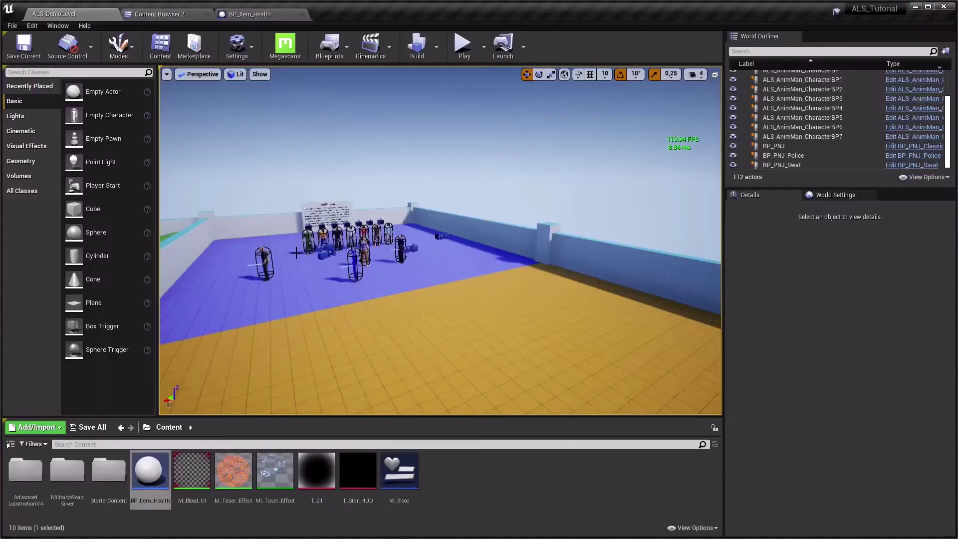
{"action": "left_click", "coordinate": [139, 15]}
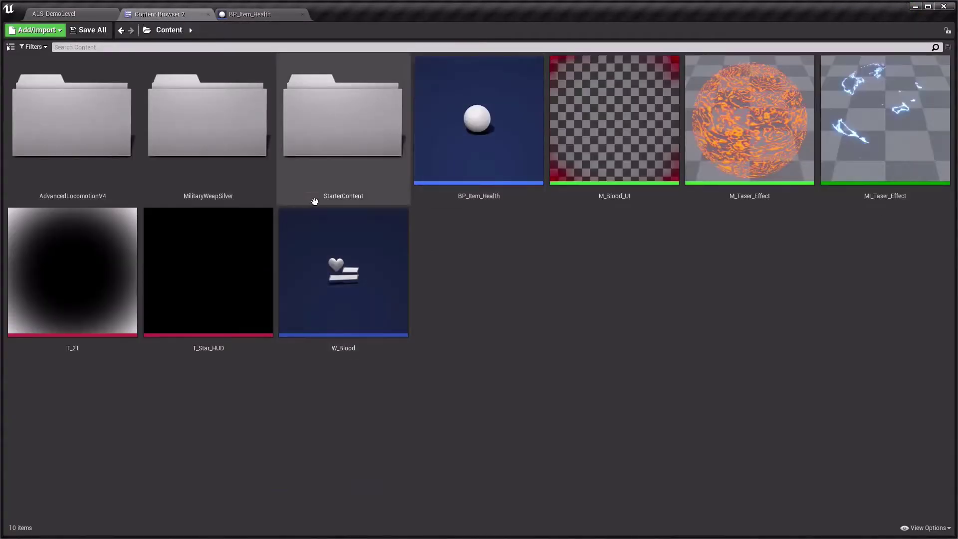
{"action": "double_click", "coordinate": [362, 168]}
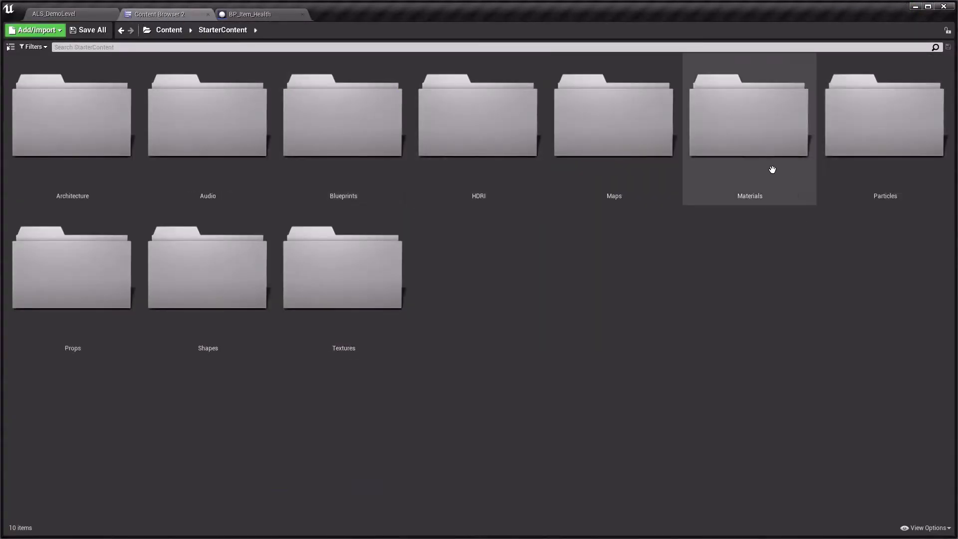
{"action": "double_click", "coordinate": [111, 184]}
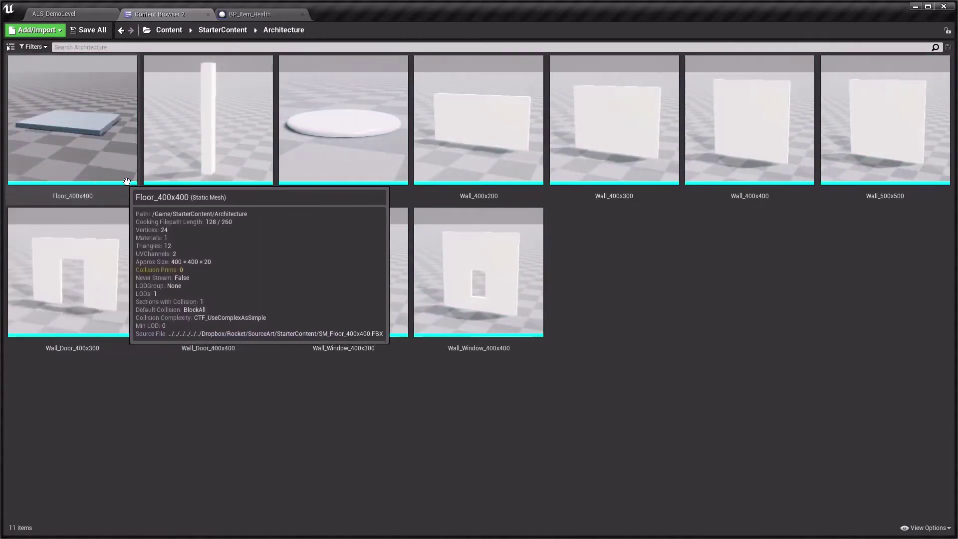
{"action": "key", "text": "alt+Left"}
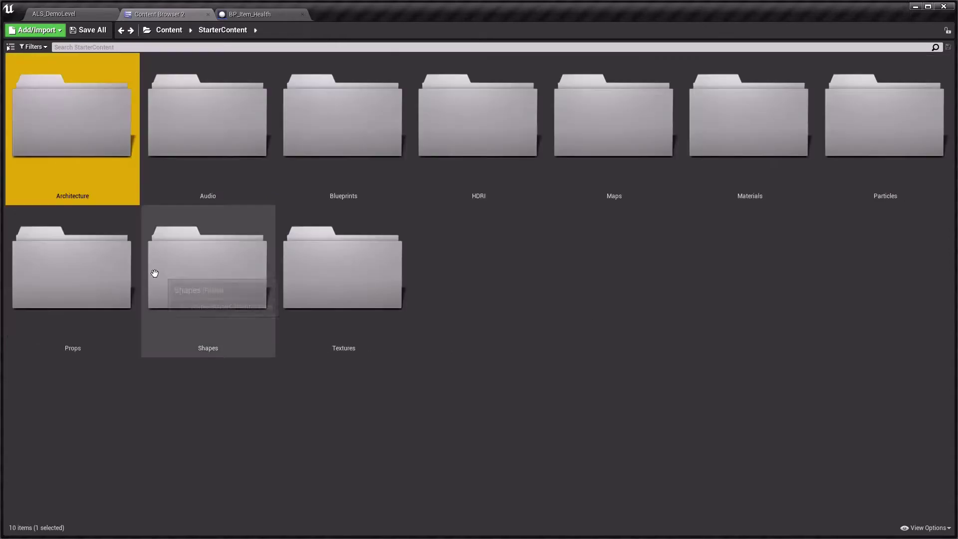
{"action": "left_click", "coordinate": [90, 284]}
{"action": "double_click", "coordinate": [90, 284]}
{"action": "key", "text": "alt+Left"}
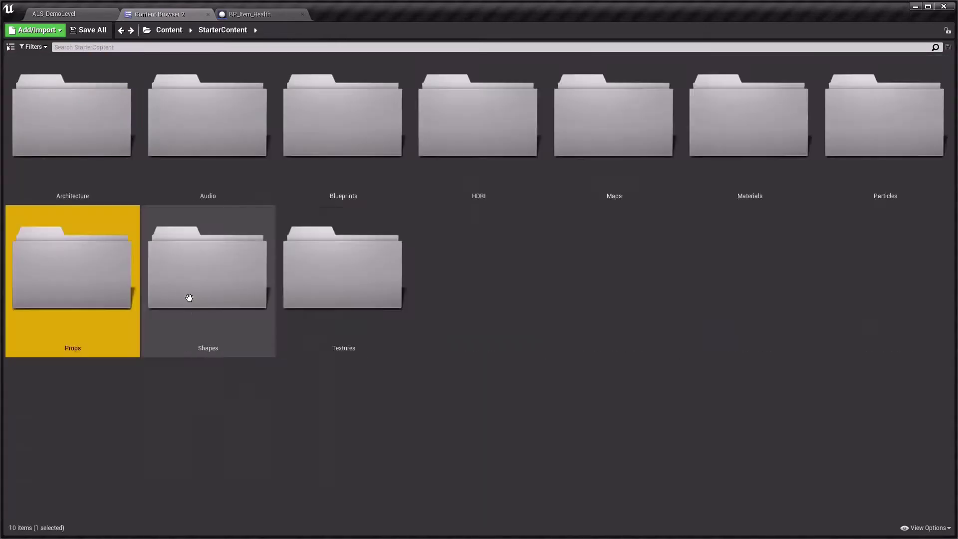
{"action": "double_click", "coordinate": [214, 331]}
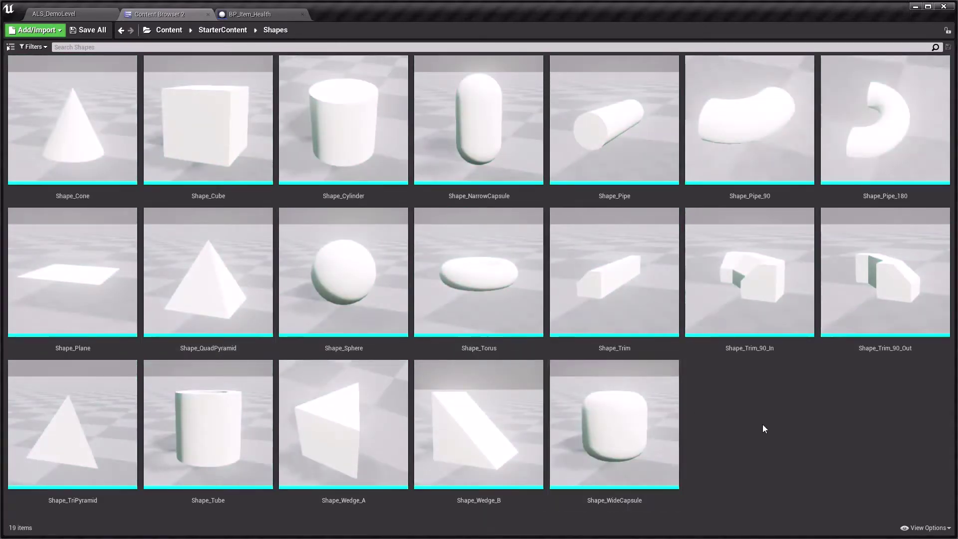
{"action": "left_click", "coordinate": [466, 169]}
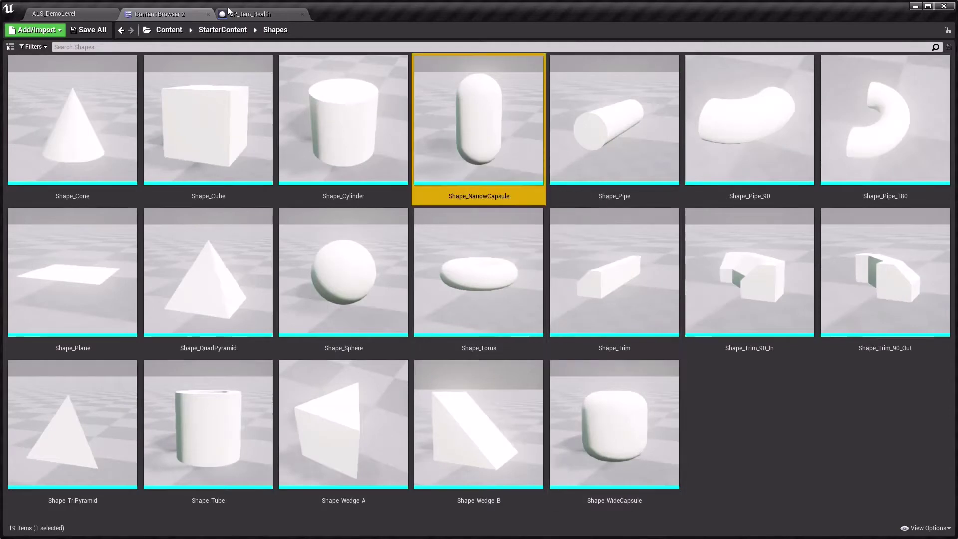
Step: Assign Shape_NarrowCapsule to the StaticMesh component of BP_Item_Health
{"action": "left_click", "coordinate": [231, 17]}
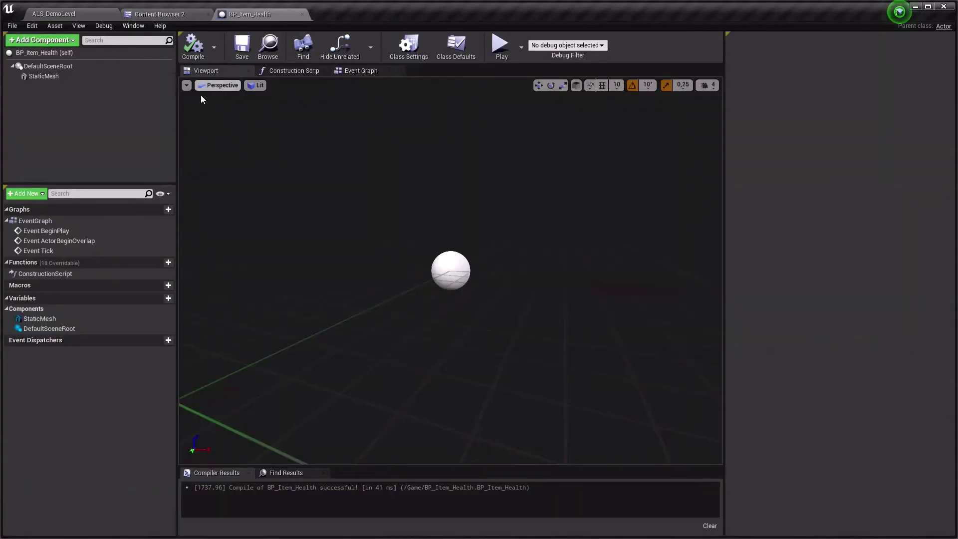
{"action": "left_click", "coordinate": [109, 77]}
{"action": "left_click", "coordinate": [848, 257]}
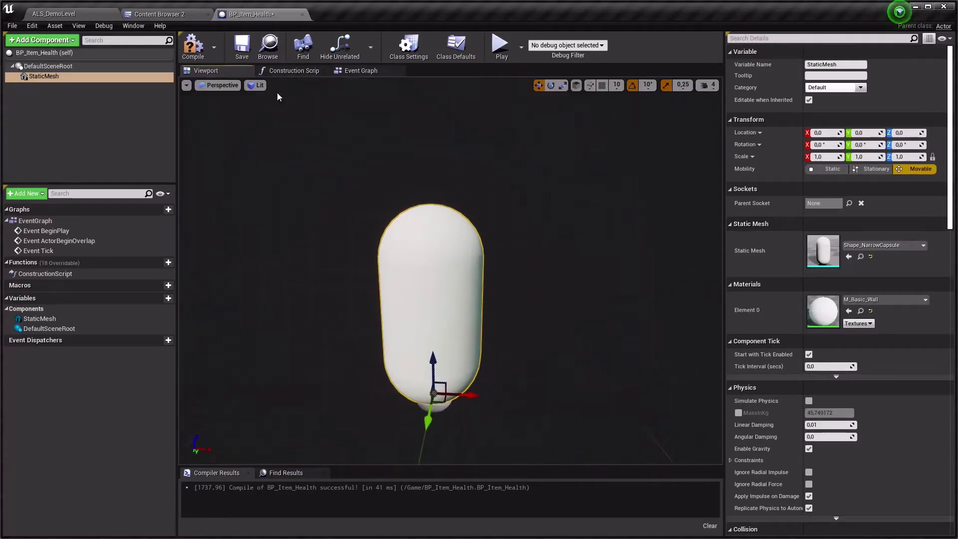
{"action": "left_click", "coordinate": [267, 47]}
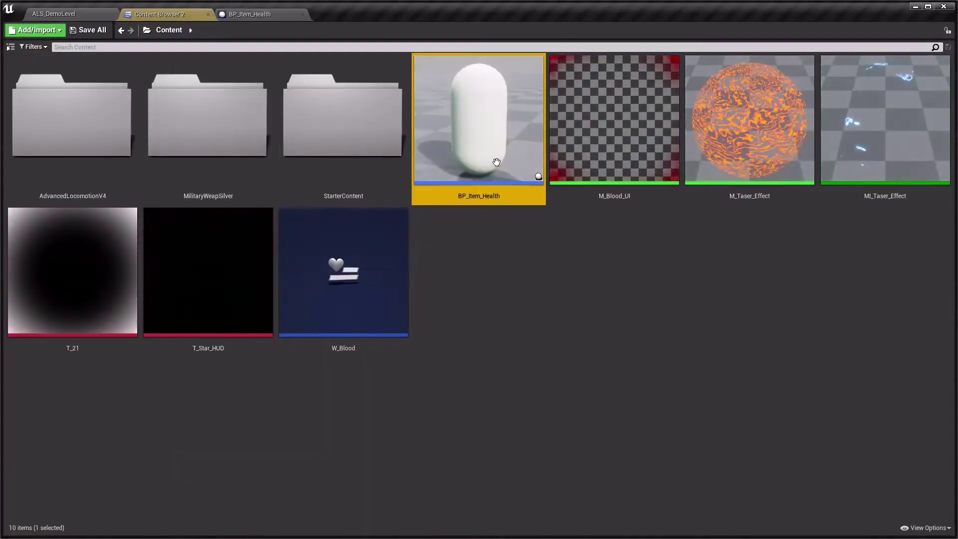
Step: Place a BP_Item_Health capsule on the level floor and focus the view on it
{"action": "mouse_move", "coordinate": [493, 154]}
{"action": "left_mouse_down"}
{"action": "mouse_move", "coordinate": [60, 19]}
{"action": "mouse_move", "coordinate": [381, 310]}
{"action": "left_mouse_up"}
{"action": "key", "text": "f"}
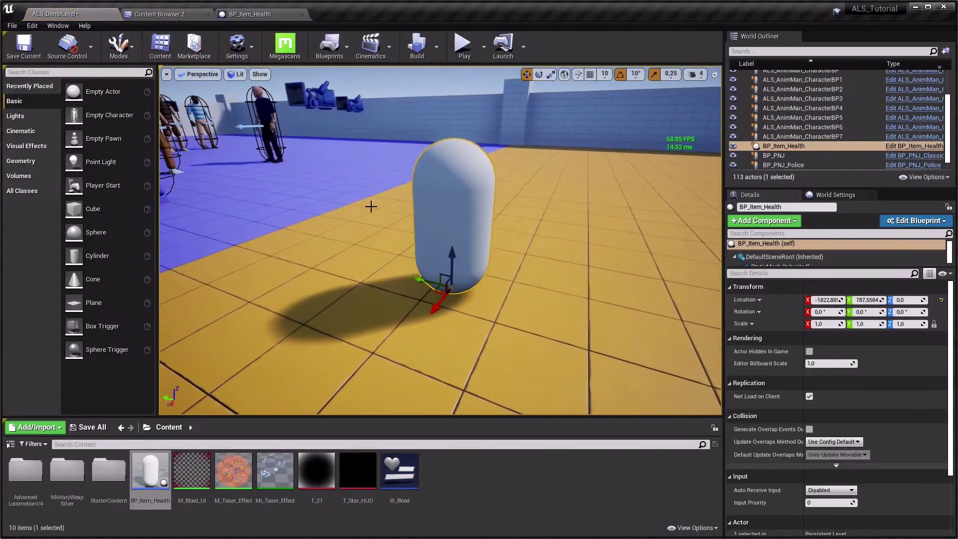
{"action": "left_click", "coordinate": [387, 216]}
Step: Create a new material named M_Health_Regen in Content and open it in the Material Editor
{"action": "left_click", "coordinate": [249, 14]}
{"action": "left_click", "coordinate": [165, 14]}
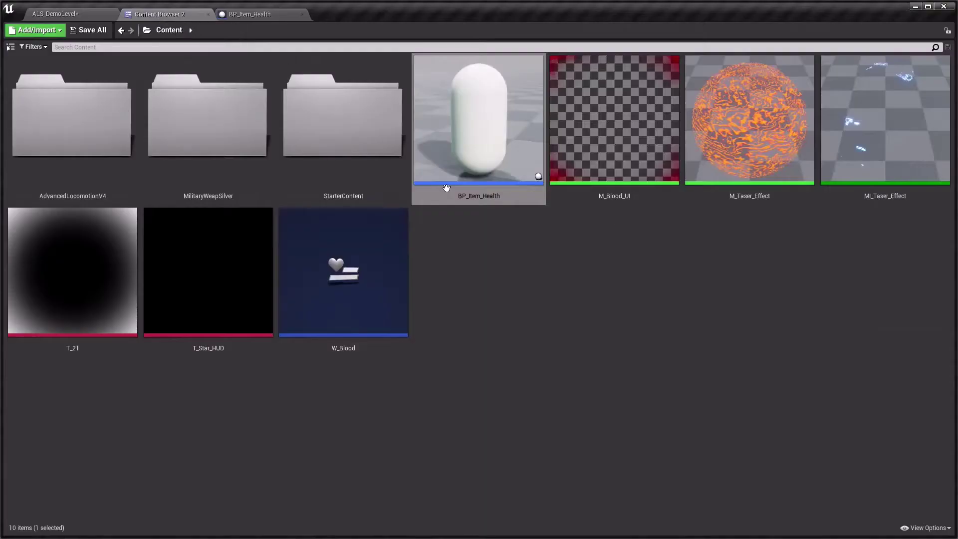
{"action": "right_click", "coordinate": [487, 251]}
{"action": "left_click", "coordinate": [519, 301]}
{"action": "type", "text": "M_Health_Rege"}
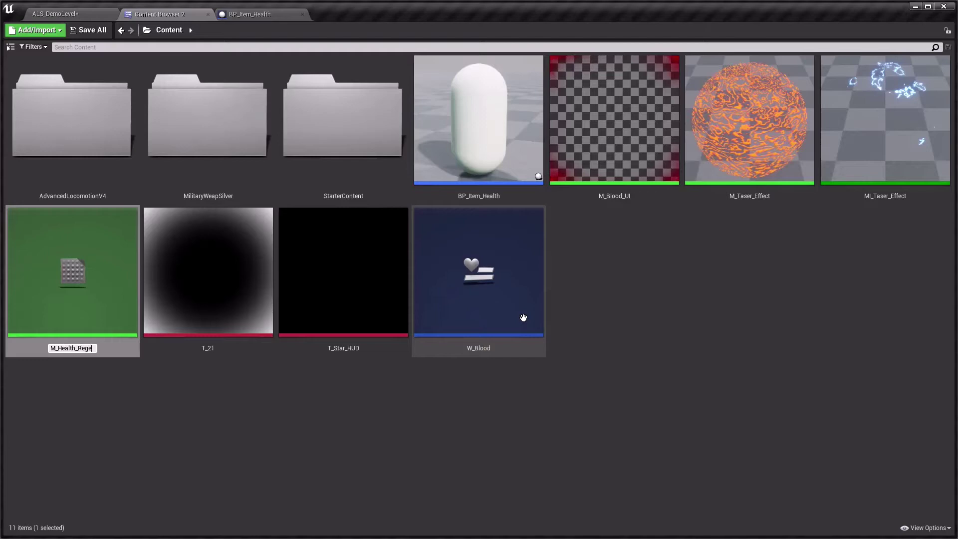
{"action": "type", "text": "n"}
{"action": "key", "text": "Return"}
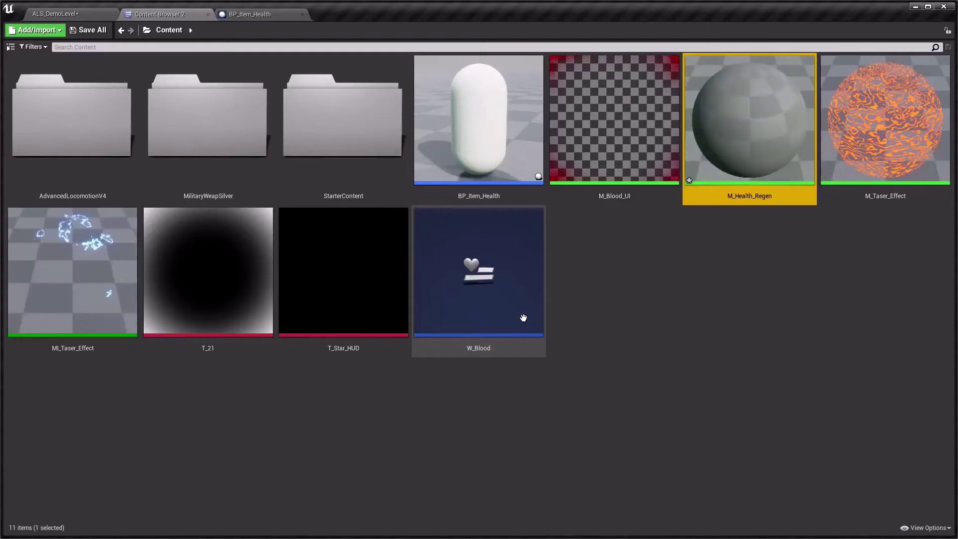
{"action": "key", "text": "Return"}
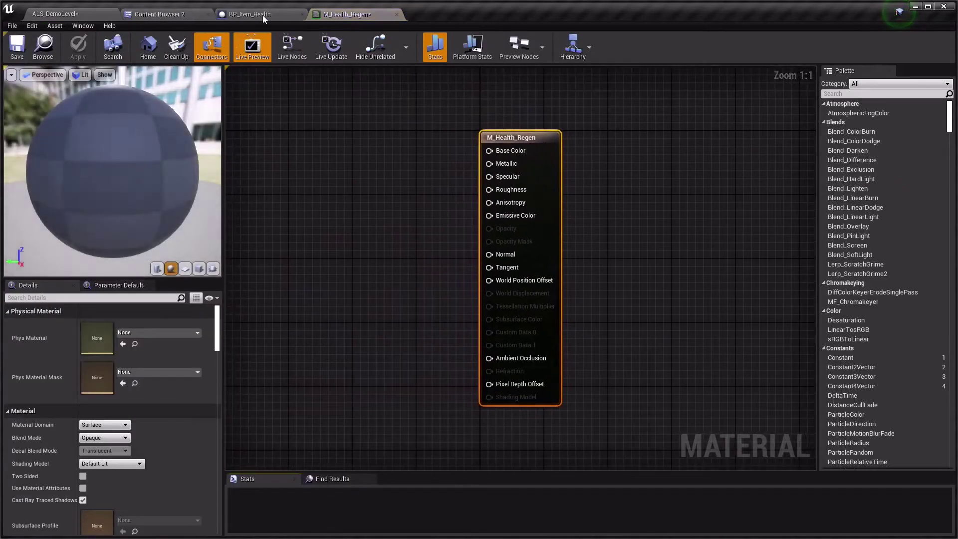
Step: Add the StarterContent texture T_Tech_Panel_M to the M_Health_Regen graph as a Texture Sample
{"action": "left_click", "coordinate": [170, 14]}
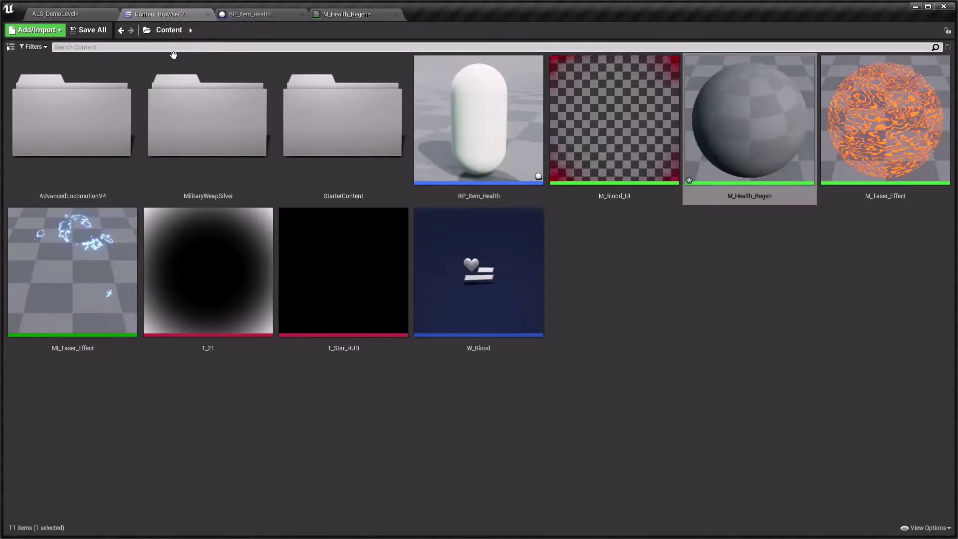
{"action": "double_click", "coordinate": [387, 143]}
{"action": "double_click", "coordinate": [358, 278]}
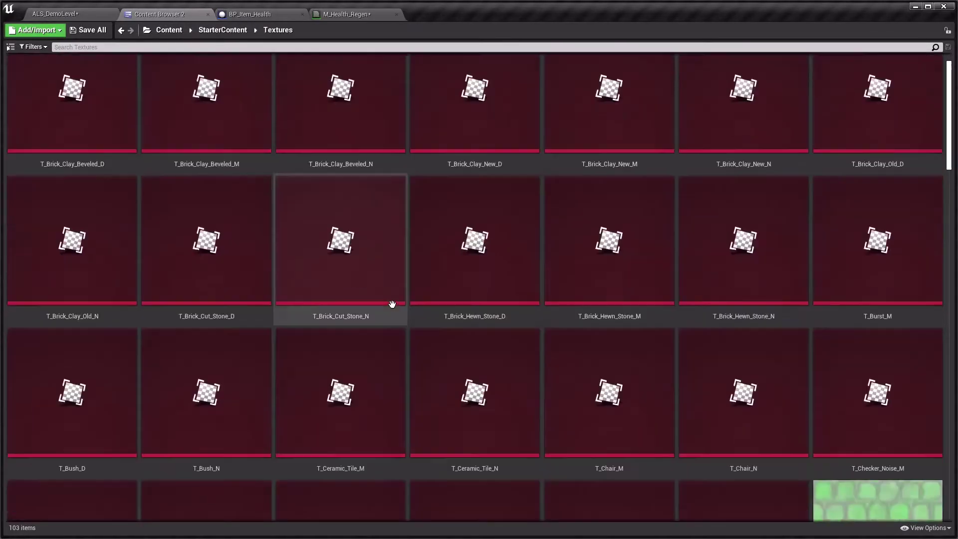
{"action": "scroll", "coordinate": [399, 306], "scroll_direction": "down", "scroll_amount": 5}
{"action": "scroll", "coordinate": [408, 307], "scroll_direction": "down", "scroll_amount": 5}
{"action": "scroll", "coordinate": [406, 311], "scroll_direction": "down", "scroll_amount": 3}
{"action": "scroll", "coordinate": [398, 179], "scroll_direction": "down", "scroll_amount": 5}
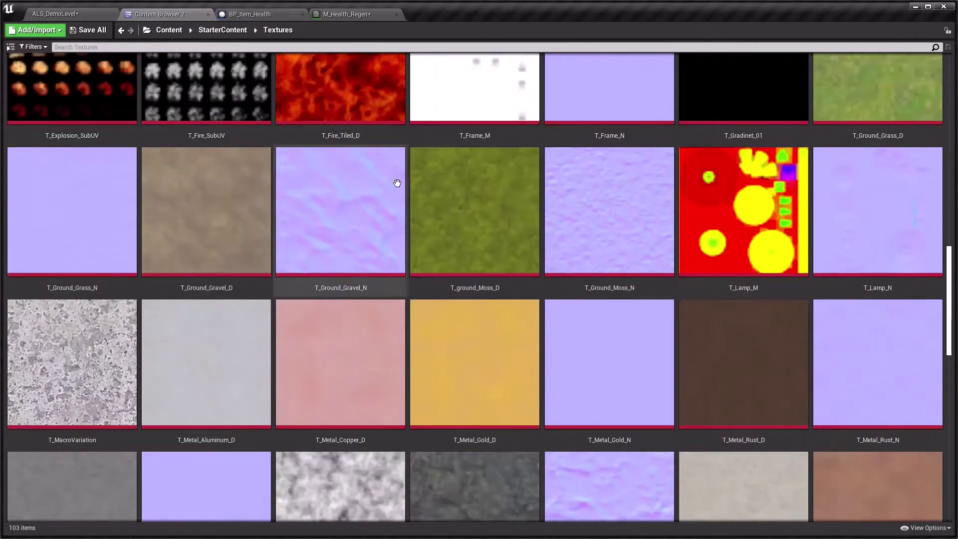
{"action": "scroll", "coordinate": [398, 184], "scroll_direction": "down", "scroll_amount": 5}
{"action": "scroll", "coordinate": [454, 284], "scroll_direction": "down", "scroll_amount": 3}
{"action": "scroll", "coordinate": [479, 310], "scroll_direction": "down", "scroll_amount": 5}
{"action": "mouse_move", "coordinate": [838, 349]}
{"action": "left_mouse_down"}
{"action": "mouse_move", "coordinate": [341, 70]}
{"action": "mouse_move", "coordinate": [324, 14]}
{"action": "mouse_move", "coordinate": [299, 164]}
{"action": "left_mouse_up"}
Step: Open T_Tech_Panel_M in the texture editor, hiding the Green and Alpha channels
{"action": "scroll", "coordinate": [399, 234], "scroll_direction": "up", "scroll_amount": 1}
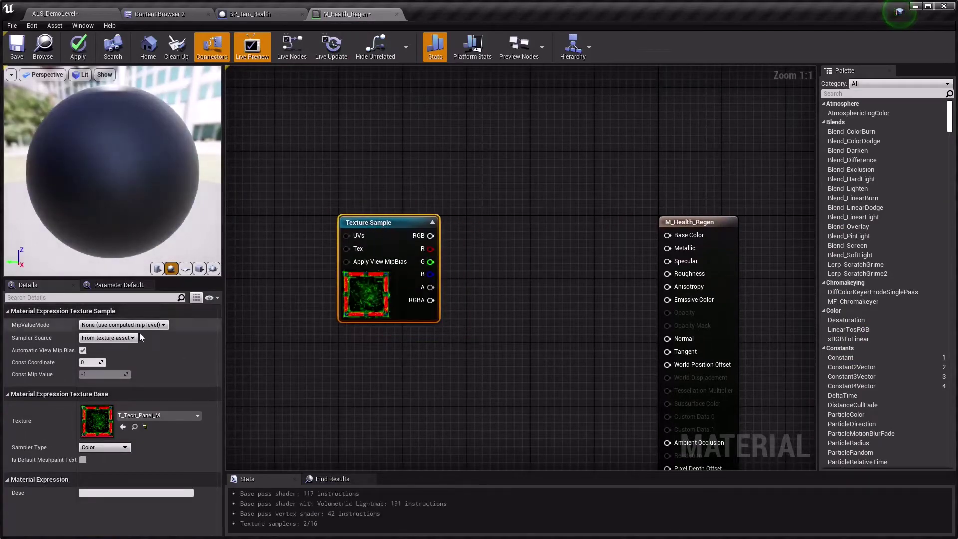
{"action": "left_click", "coordinate": [134, 426]}
{"action": "double_click", "coordinate": [868, 282]}
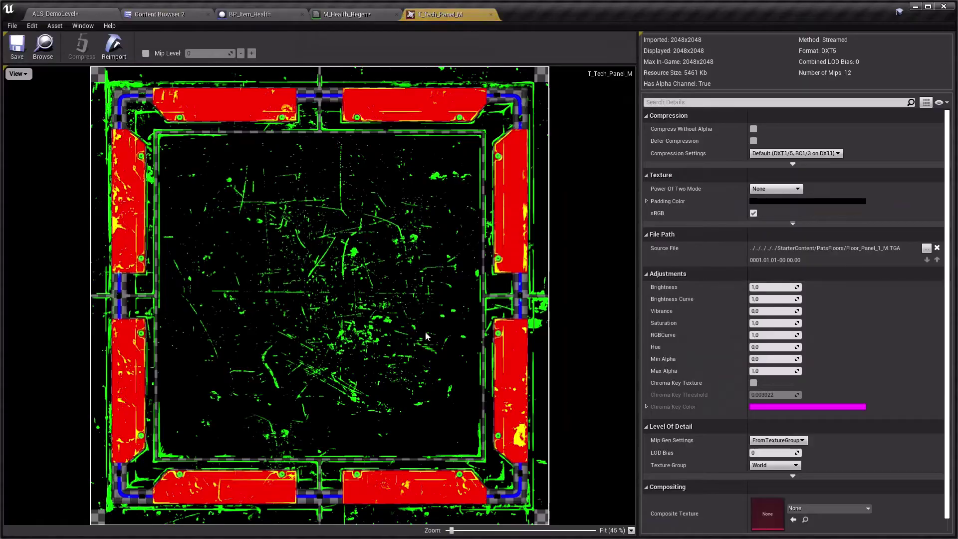
{"action": "left_click", "coordinate": [20, 73]}
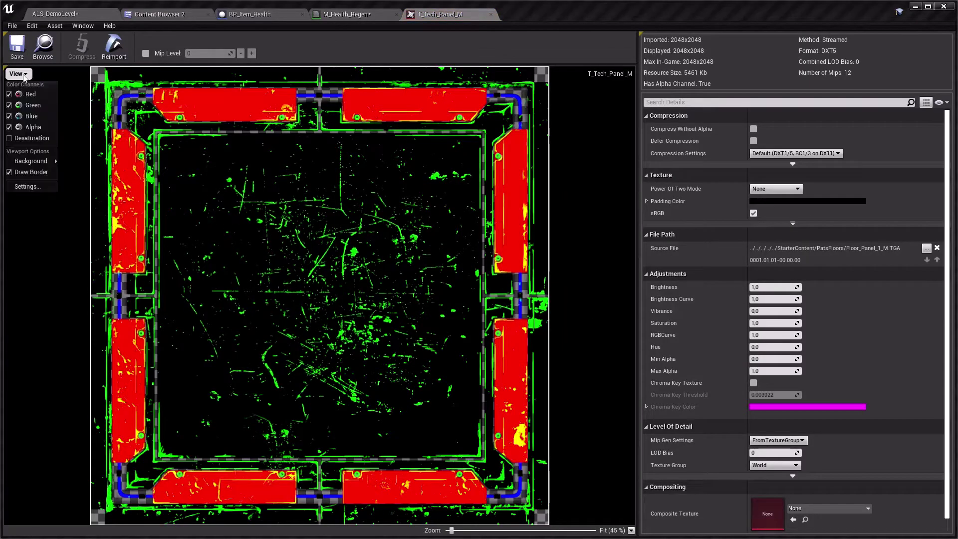
{"action": "left_click", "coordinate": [23, 106]}
{"action": "left_click", "coordinate": [21, 127]}
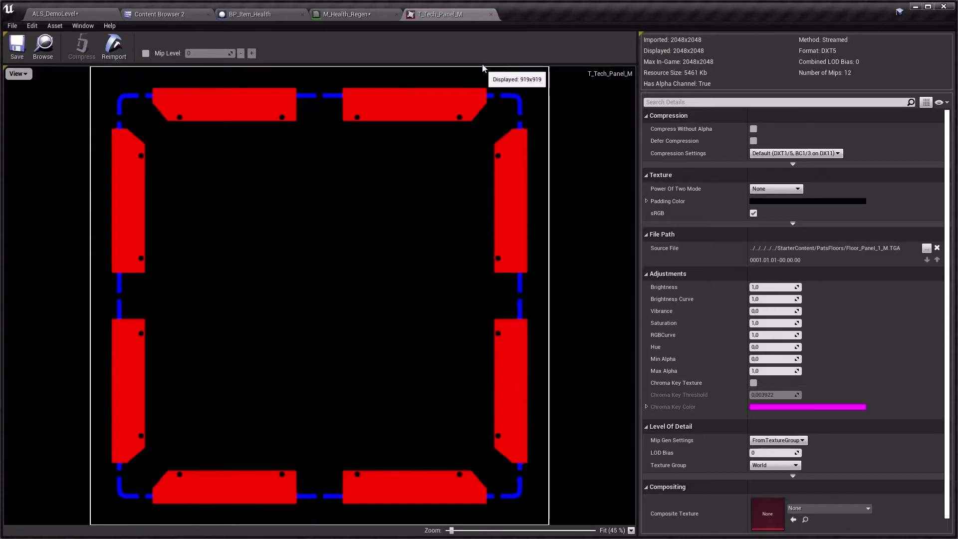
Step: Add the texture's red and blue channels together and feed the sum into a Multiply node
{"action": "middle_click", "coordinate": [446, 17]}
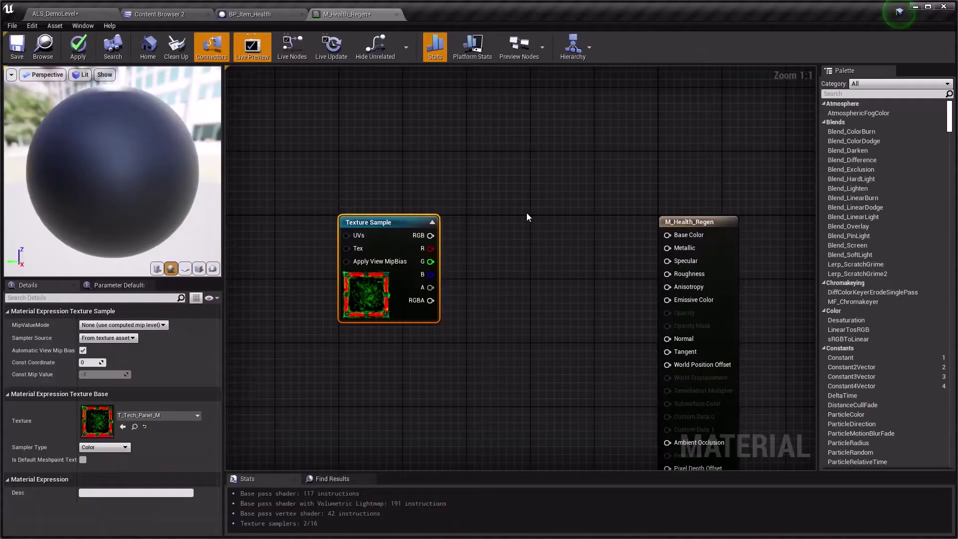
{"action": "left_click", "coordinate": [489, 220]}
{"action": "left_click", "coordinate": [478, 244]}
{"action": "left_click_drag", "start_coordinate": [412, 272], "coordinate": [483, 262]}
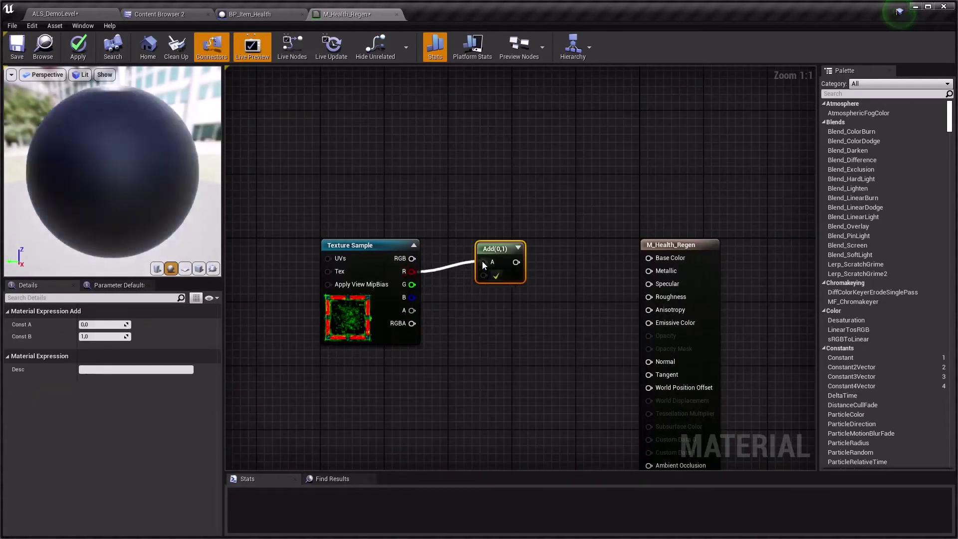
{"action": "left_click_drag", "start_coordinate": [412, 297], "coordinate": [484, 274]}
{"action": "right_click_drag", "start_coordinate": [511, 282], "coordinate": [498, 310]}
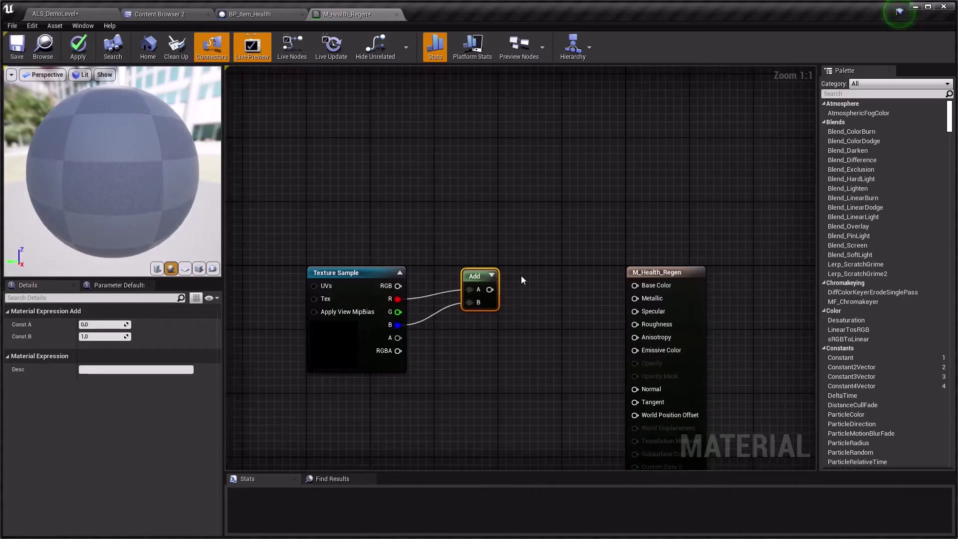
{"action": "left_click", "coordinate": [521, 276]}
{"action": "mouse_move", "coordinate": [489, 289]}
{"action": "left_mouse_down"}
{"action": "mouse_move", "coordinate": [528, 311]}
{"action": "mouse_move", "coordinate": [482, 341]}
{"action": "left_mouse_up"}
Step: Multiply a three-value colour constant by a new Intensity scalar parameter
{"action": "left_click_drag", "start_coordinate": [851, 376], "coordinate": [342, 186]}
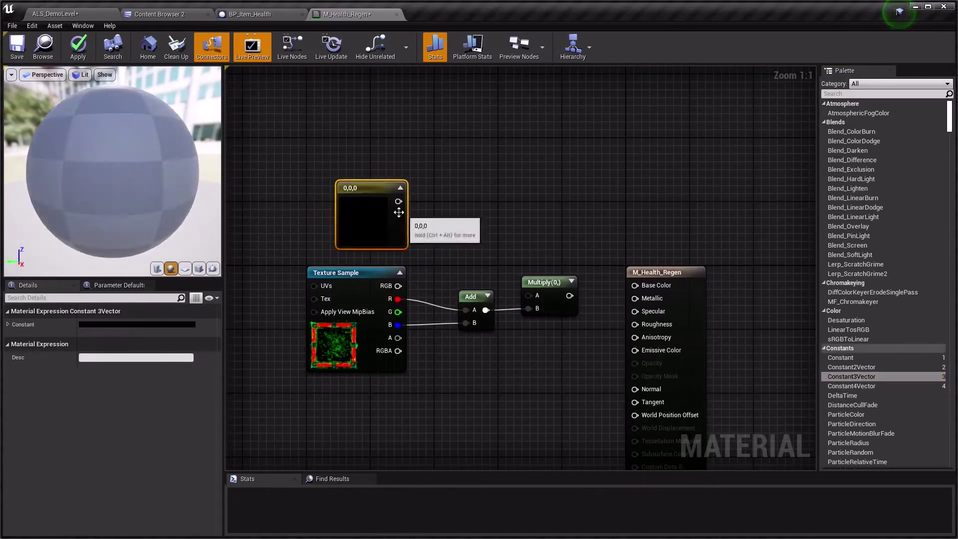
{"action": "left_click_drag", "start_coordinate": [399, 212], "coordinate": [362, 202]}
{"action": "left_click", "coordinate": [427, 230]}
{"action": "right_click", "coordinate": [438, 239]}
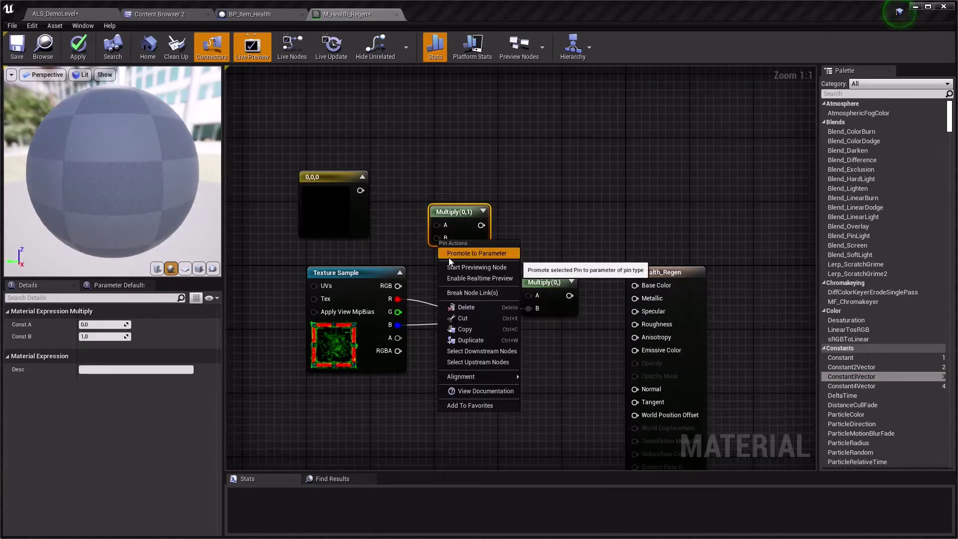
{"action": "left_click", "coordinate": [448, 259]}
{"action": "type", "text": "Intensity"}
{"action": "key", "text": "Return"}
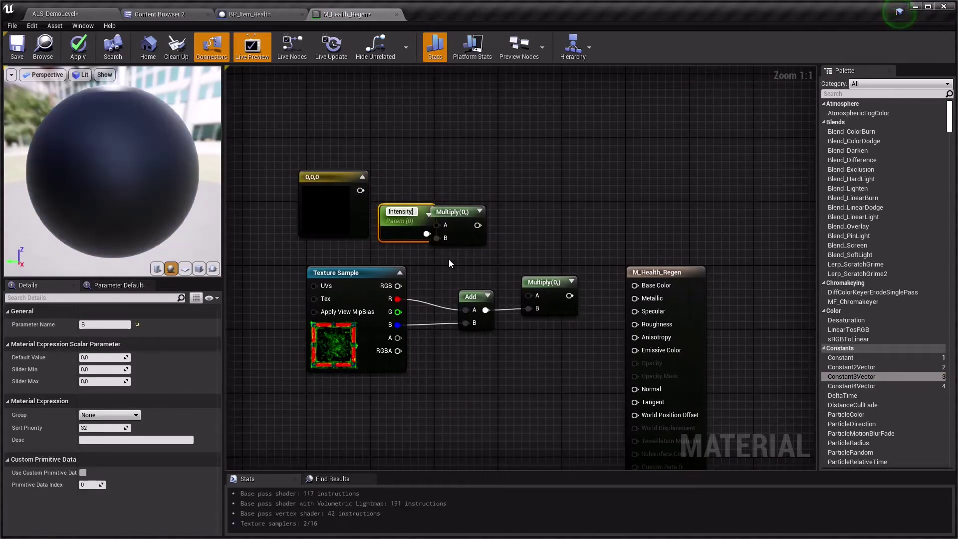
{"action": "left_click_drag", "start_coordinate": [371, 274], "coordinate": [369, 337]}
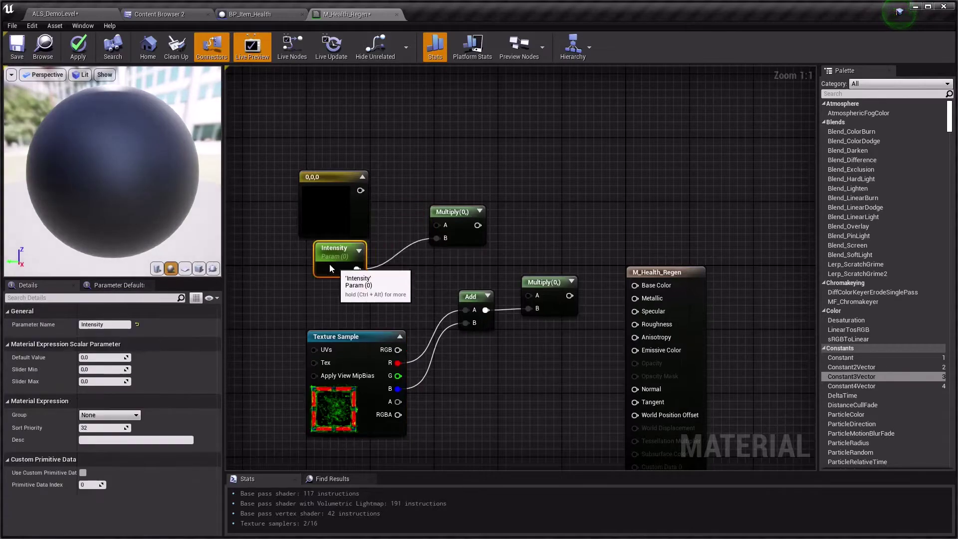
{"action": "left_click_drag", "start_coordinate": [399, 214], "coordinate": [310, 242]}
{"action": "mouse_move", "coordinate": [361, 190]}
{"action": "left_mouse_down"}
{"action": "mouse_move", "coordinate": [420, 229]}
{"action": "mouse_move", "coordinate": [438, 226]}
{"action": "left_mouse_up"}
{"action": "left_click_drag", "start_coordinate": [452, 212], "coordinate": [436, 184]}
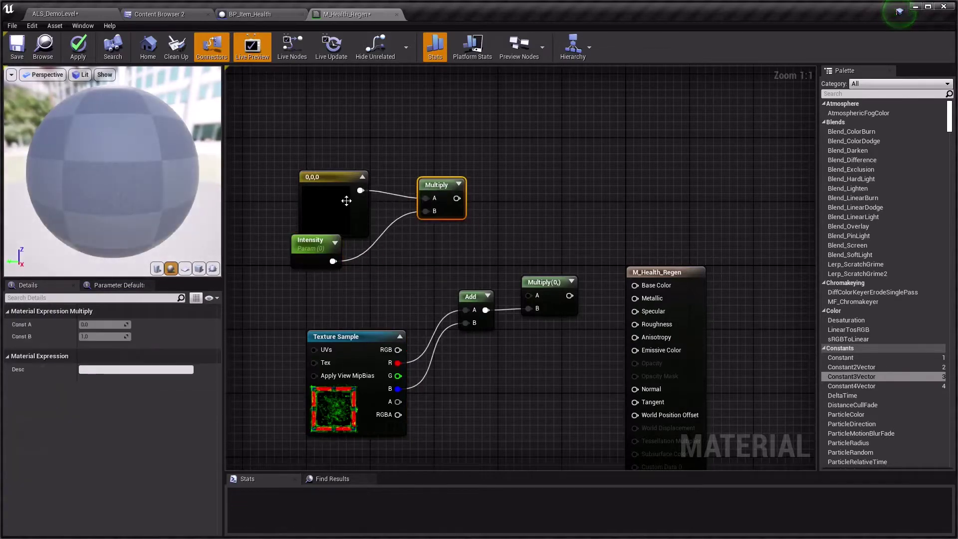
{"action": "left_click_drag", "start_coordinate": [310, 240], "coordinate": [318, 256]}
Step: Make the colour constant a pure red Color parameter and set Intensity to 5
{"action": "right_click", "coordinate": [340, 212]}
{"action": "left_click", "coordinate": [354, 251]}
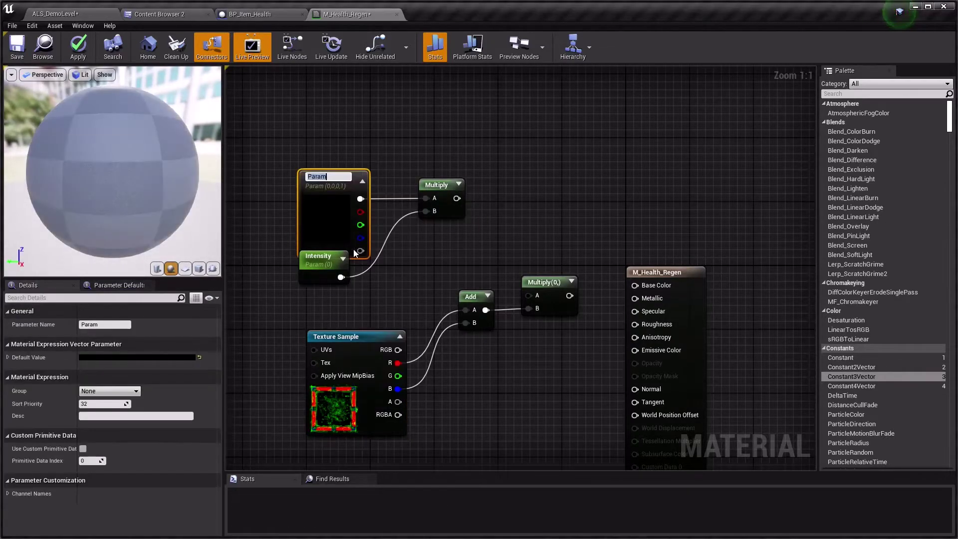
{"action": "type", "text": "Color"}
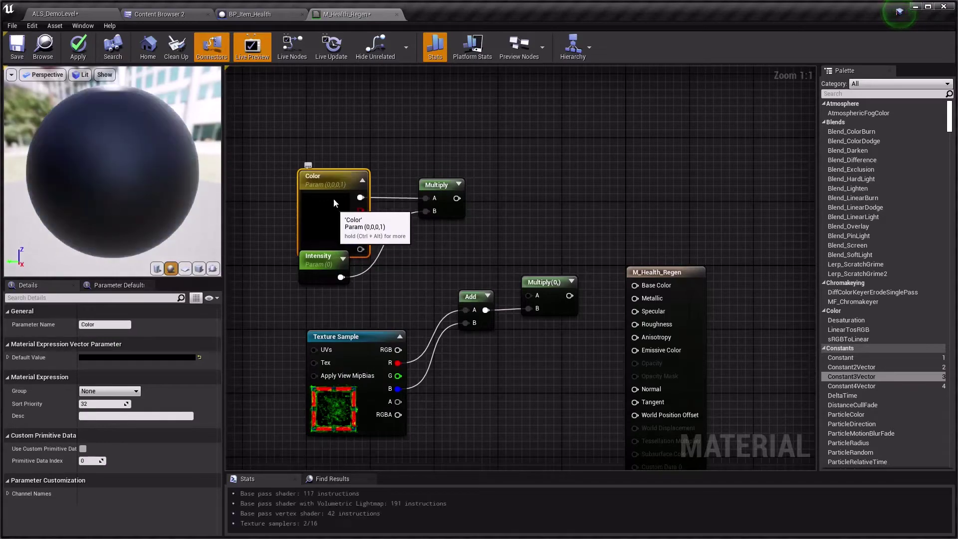
{"action": "left_click_drag", "start_coordinate": [349, 227], "coordinate": [350, 203]}
{"action": "double_click", "coordinate": [349, 203]}
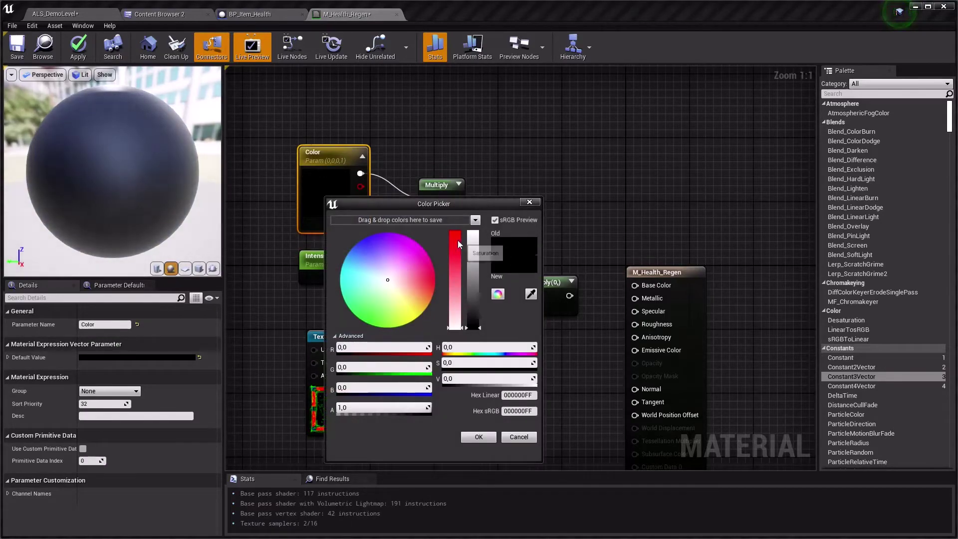
{"action": "left_click_drag", "start_coordinate": [459, 244], "coordinate": [455, 231]}
{"action": "left_click_drag", "start_coordinate": [473, 325], "coordinate": [472, 231]}
{"action": "left_click", "coordinate": [478, 437]}
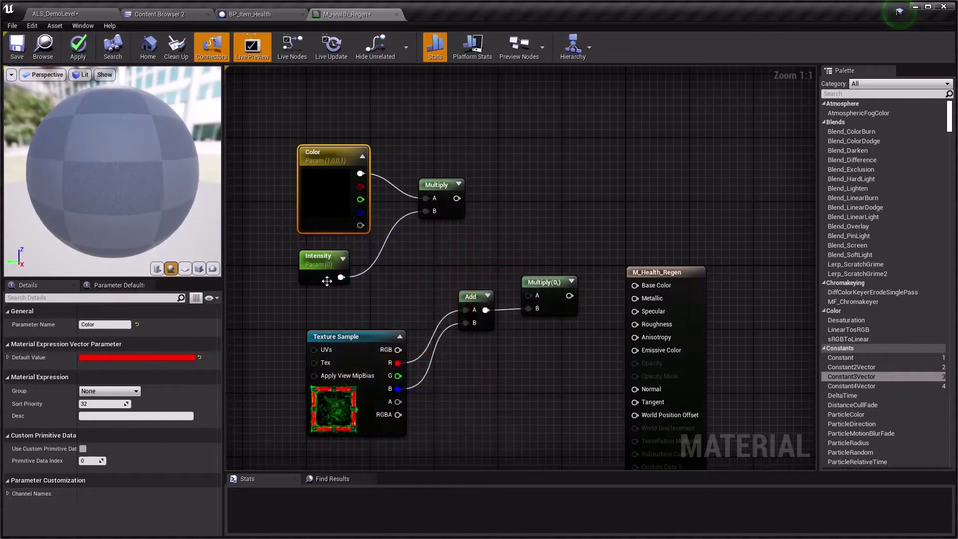
{"action": "left_click", "coordinate": [319, 257]}
{"action": "type", "text": "5"}
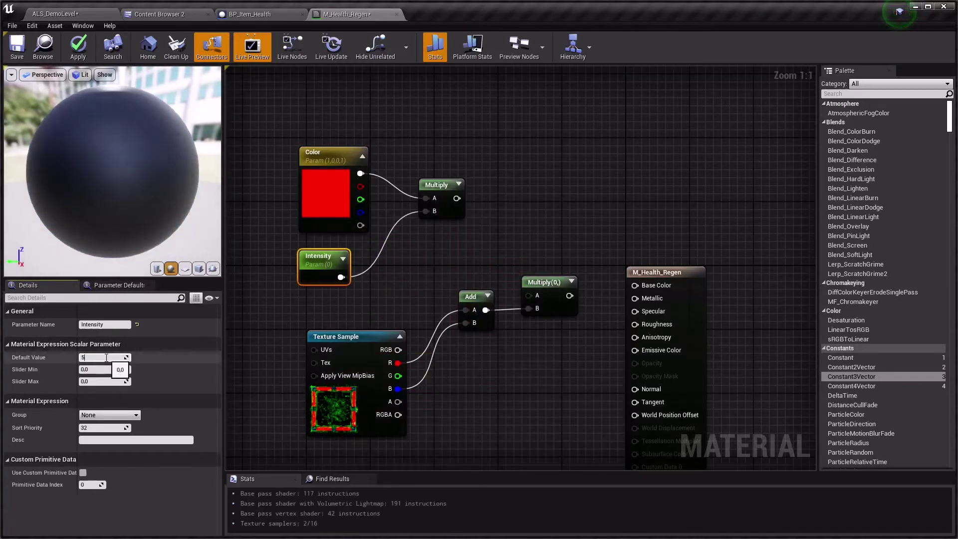
{"action": "key", "text": "Return"}
Step: Feed Color × Intensity into the texture Multiply, output to Emissive Color, and preview on a plane
{"action": "mouse_move", "coordinate": [457, 198]}
{"action": "left_mouse_down"}
{"action": "mouse_move", "coordinate": [527, 295]}
{"action": "mouse_move", "coordinate": [634, 349]}
{"action": "left_mouse_up"}
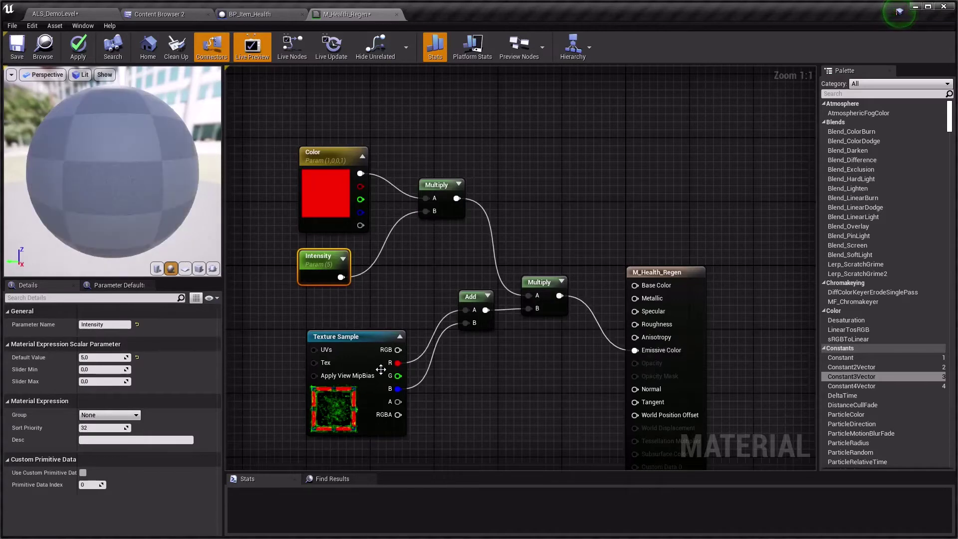
{"action": "mouse_move", "coordinate": [356, 343]}
{"action": "left_mouse_down"}
{"action": "mouse_move", "coordinate": [339, 312]}
{"action": "mouse_move", "coordinate": [352, 325]}
{"action": "left_mouse_up"}
{"action": "left_click", "coordinate": [385, 267]}
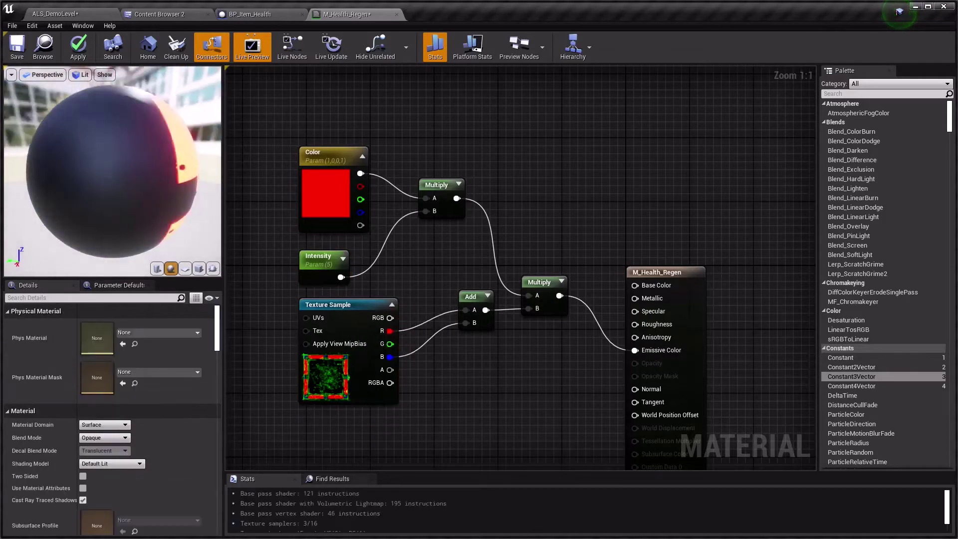
{"action": "left_click", "coordinate": [201, 270]}
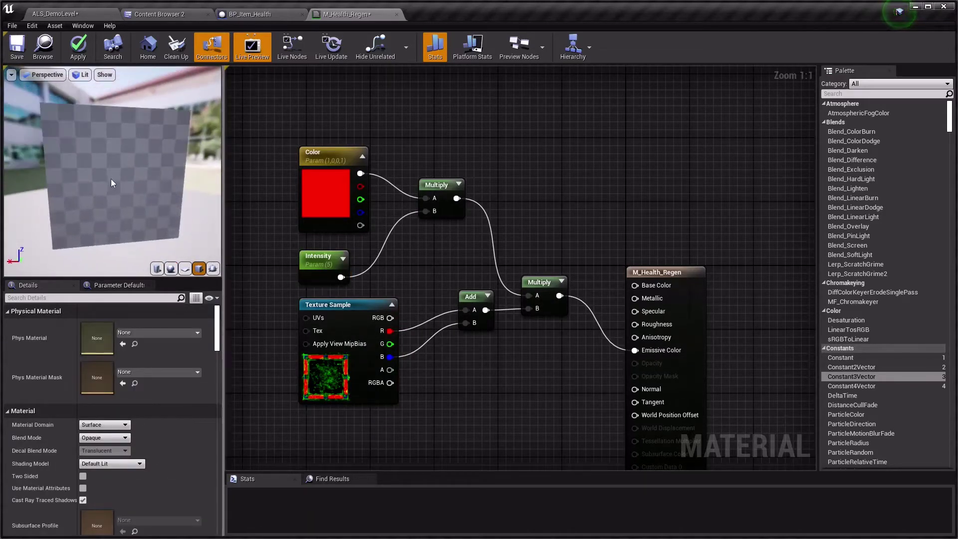
{"action": "right_click_drag", "start_coordinate": [468, 247], "coordinate": [322, 287]}
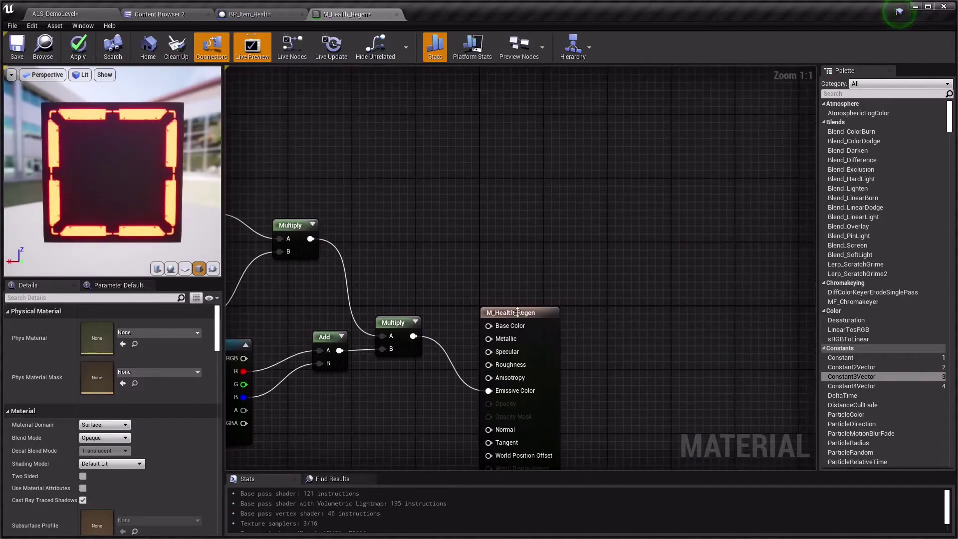
{"action": "left_click", "coordinate": [444, 226]}
Step: Wire the Lerp with Add result as Alpha, the red product as B, and output to Emissive Color
{"action": "left_click_drag", "start_coordinate": [560, 318], "coordinate": [664, 301]}
{"action": "left_click_drag", "start_coordinate": [450, 269], "coordinate": [419, 330]}
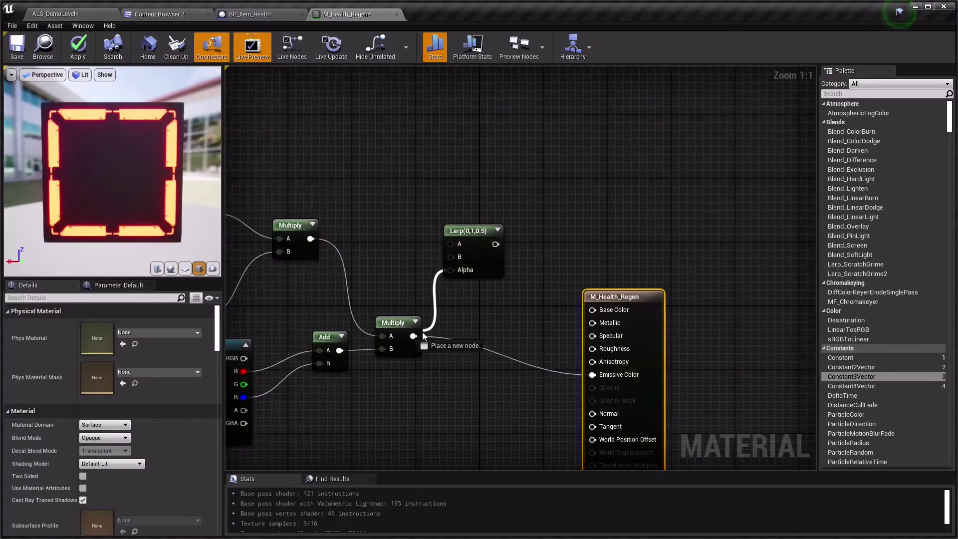
{"action": "left_click_drag", "start_coordinate": [487, 244], "coordinate": [598, 378]}
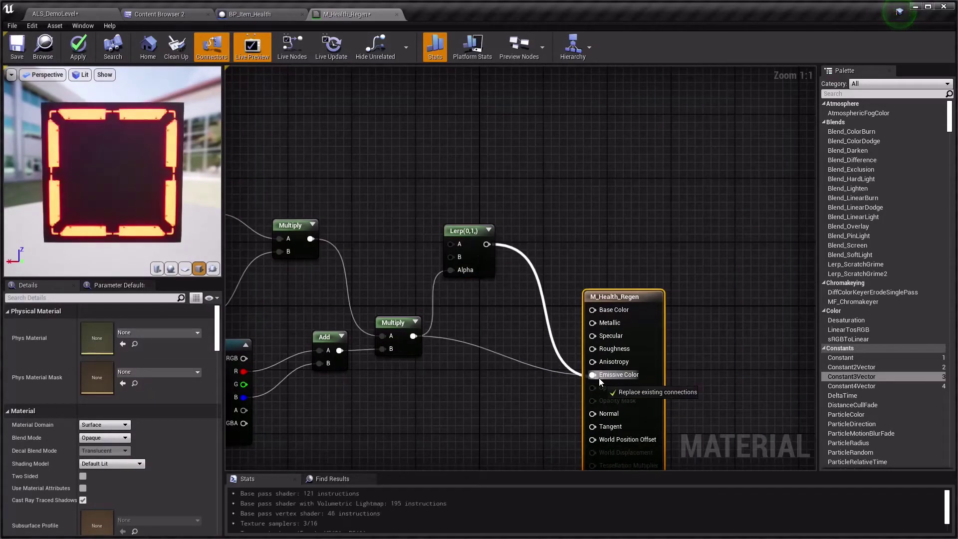
{"action": "right_click_drag", "start_coordinate": [337, 330], "coordinate": [409, 307]}
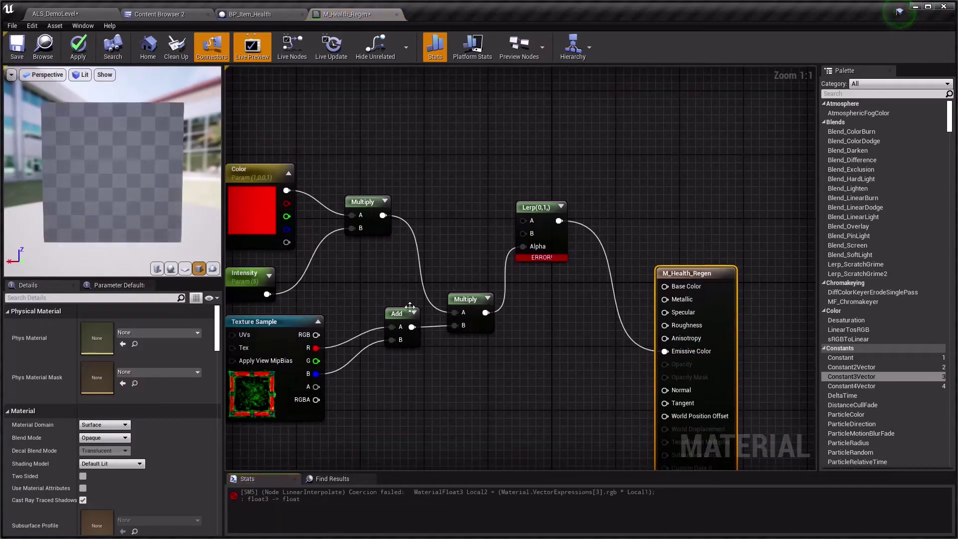
{"action": "left_click_drag", "start_coordinate": [412, 327], "coordinate": [522, 246]}
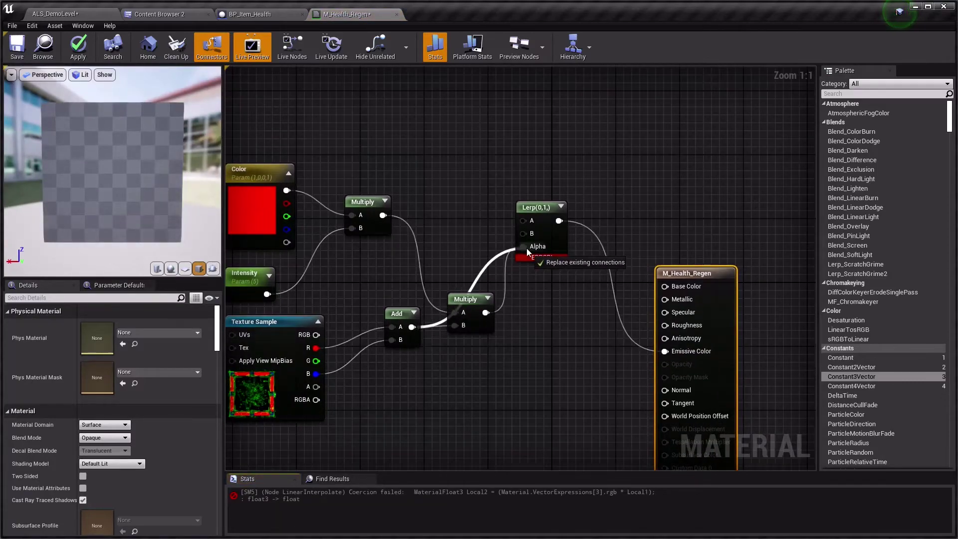
{"action": "mouse_move", "coordinate": [486, 312]}
{"action": "left_mouse_down"}
{"action": "mouse_move", "coordinate": [522, 233]}
{"action": "mouse_move", "coordinate": [571, 324]}
{"action": "left_mouse_up"}
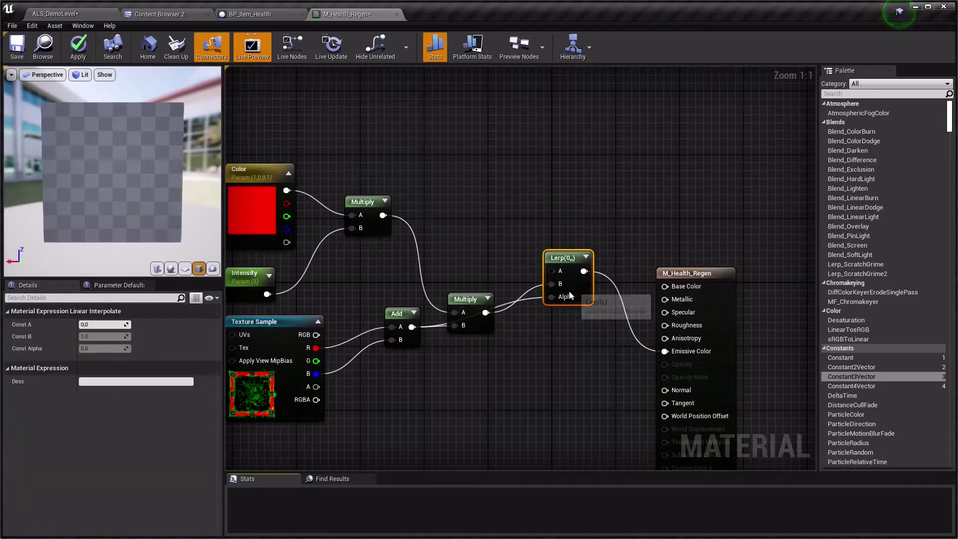
{"action": "left_click", "coordinate": [423, 253]}
{"action": "right_click_drag", "start_coordinate": [455, 249], "coordinate": [527, 289]}
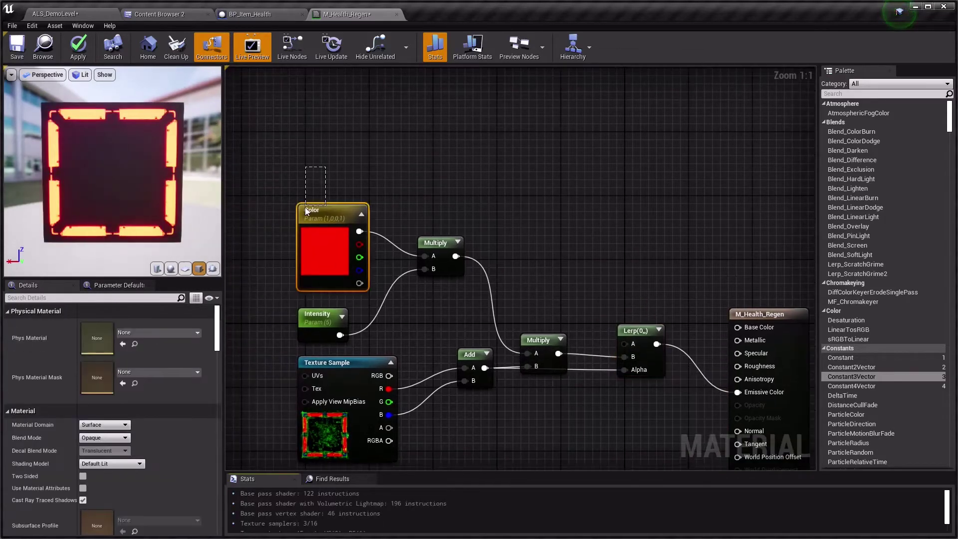
Step: Duplicate the Color parameter and Multiply, multiply by Intensity, and feed into Lerp's A
{"action": "left_click_drag", "start_coordinate": [325, 167], "coordinate": [305, 207]}
{"action": "key", "text": "ctrl+c"}
{"action": "key", "text": "ctrl+v"}
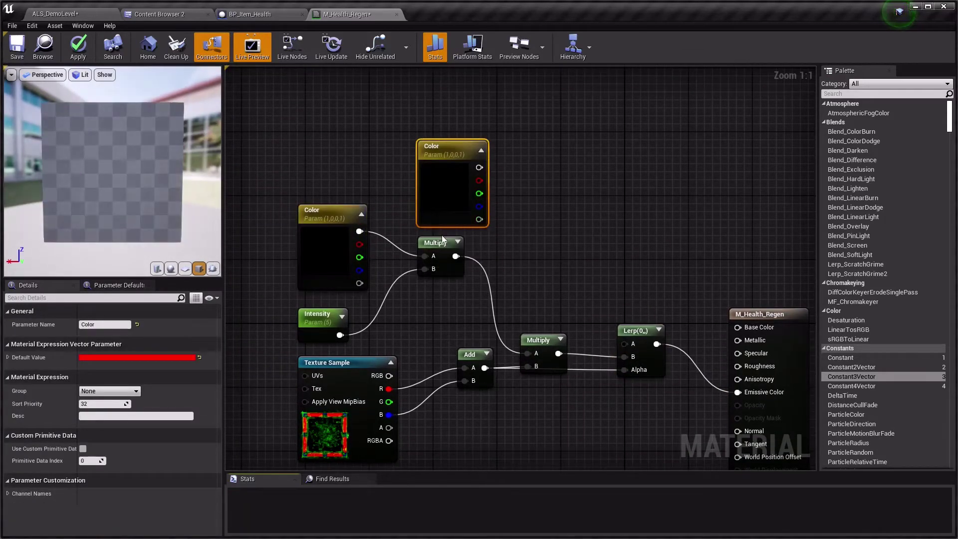
{"action": "left_click", "coordinate": [442, 240]}
{"action": "key", "text": "ctrl+c"}
{"action": "key", "text": "ctrl+v"}
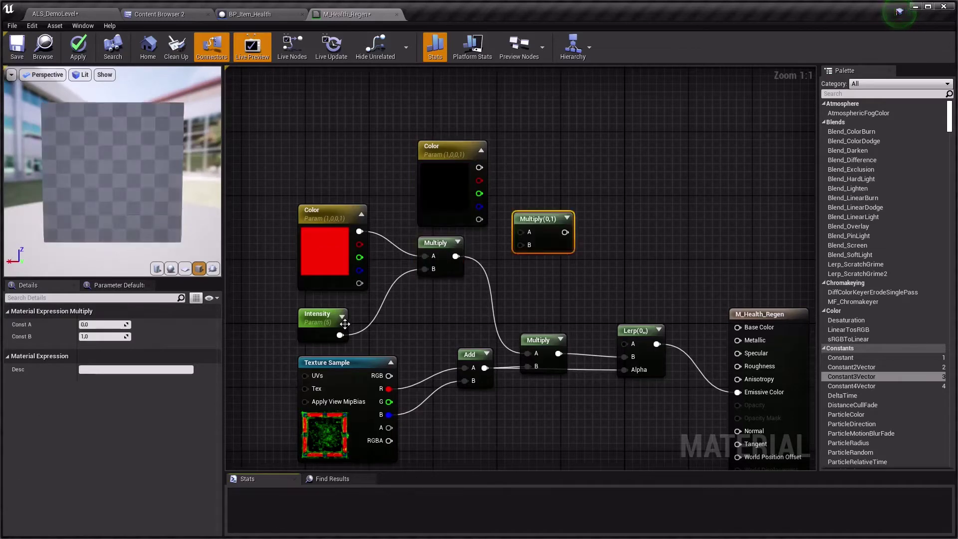
{"action": "left_click_drag", "start_coordinate": [340, 335], "coordinate": [507, 204]}
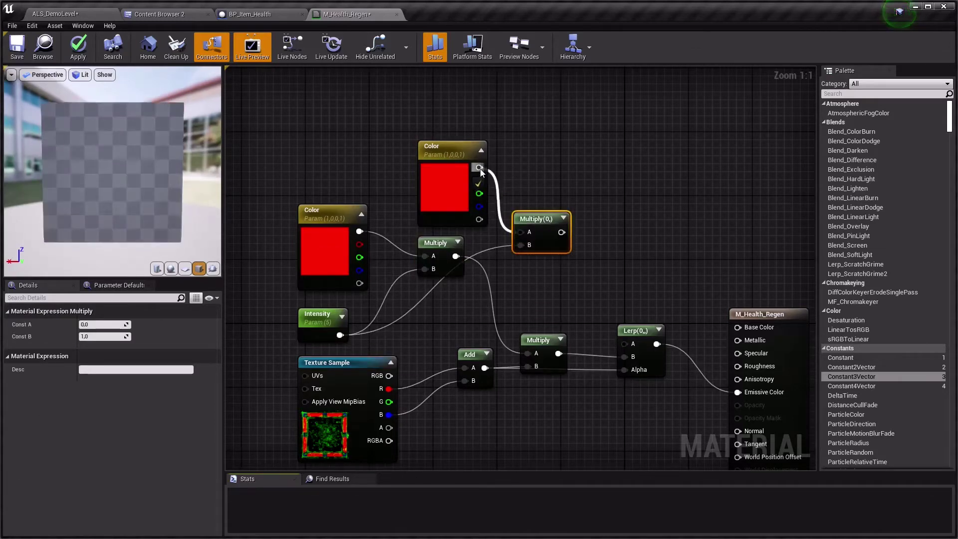
{"action": "left_click_drag", "start_coordinate": [482, 172], "coordinate": [479, 168]}
{"action": "left_click_drag", "start_coordinate": [551, 232], "coordinate": [626, 344]}
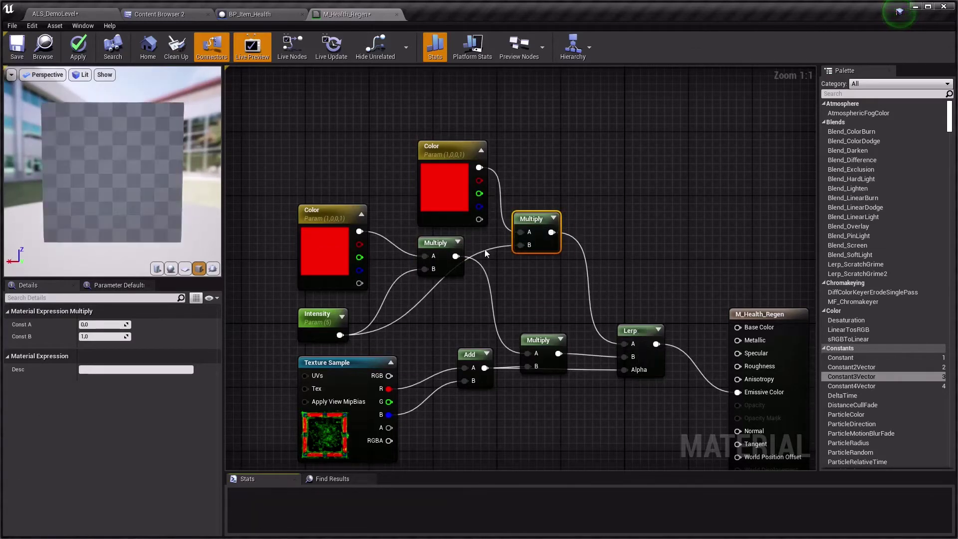
Step: Set the duplicate colour to magenta, rename it Color_2, and apply the material
{"action": "double_click", "coordinate": [444, 197]}
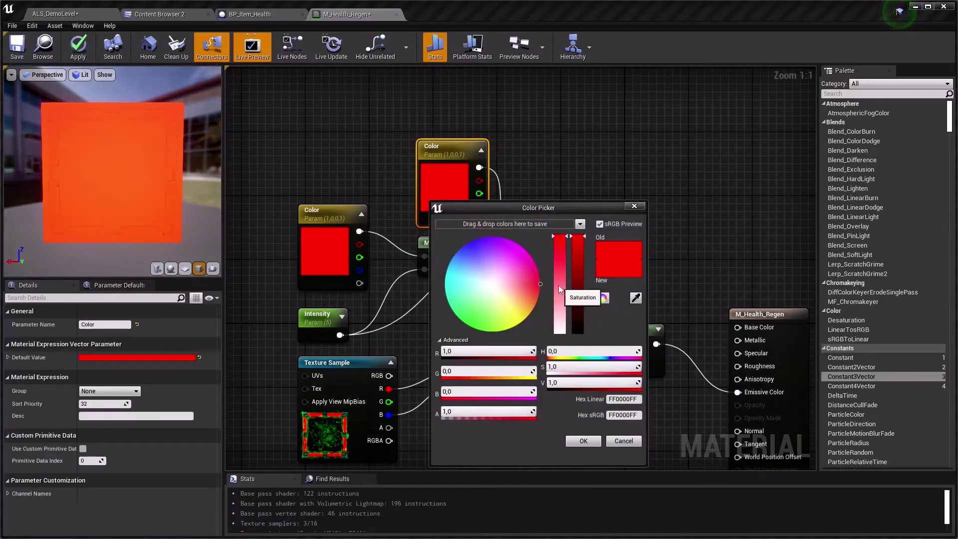
{"action": "left_click", "coordinate": [529, 277]}
{"action": "left_click", "coordinate": [583, 441]}
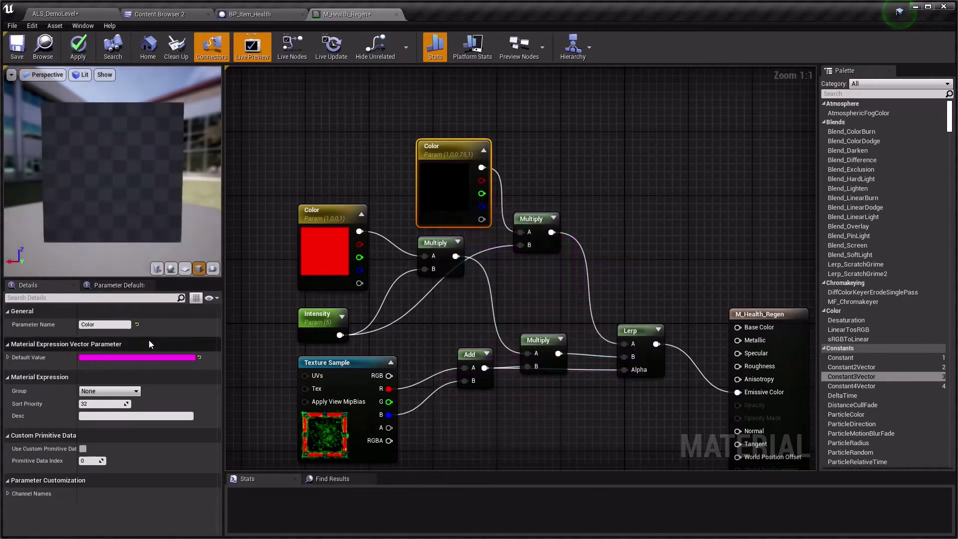
{"action": "left_click", "coordinate": [111, 325]}
{"action": "type", "text": "_"}
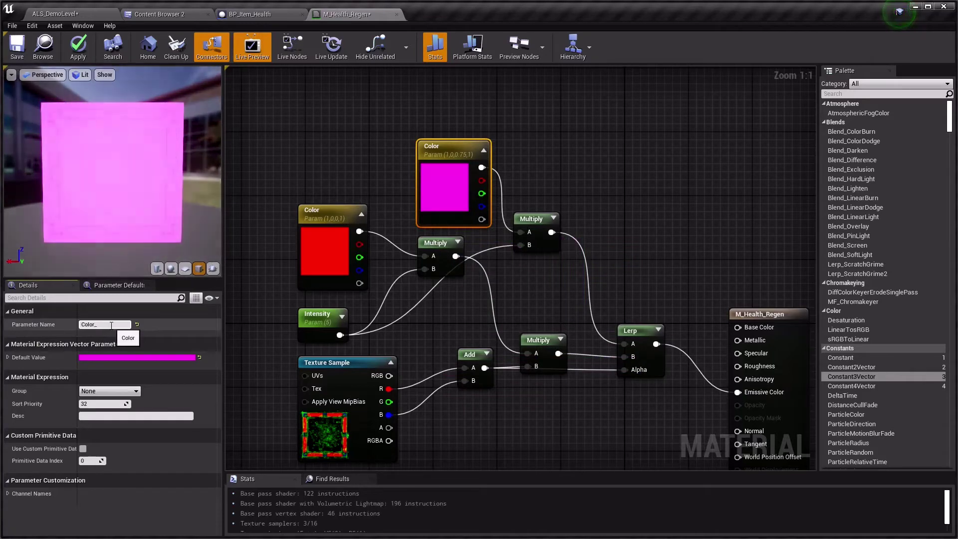
{"action": "type", "text": "2"}
{"action": "key", "text": "Return"}
{"action": "left_click", "coordinate": [565, 274]}
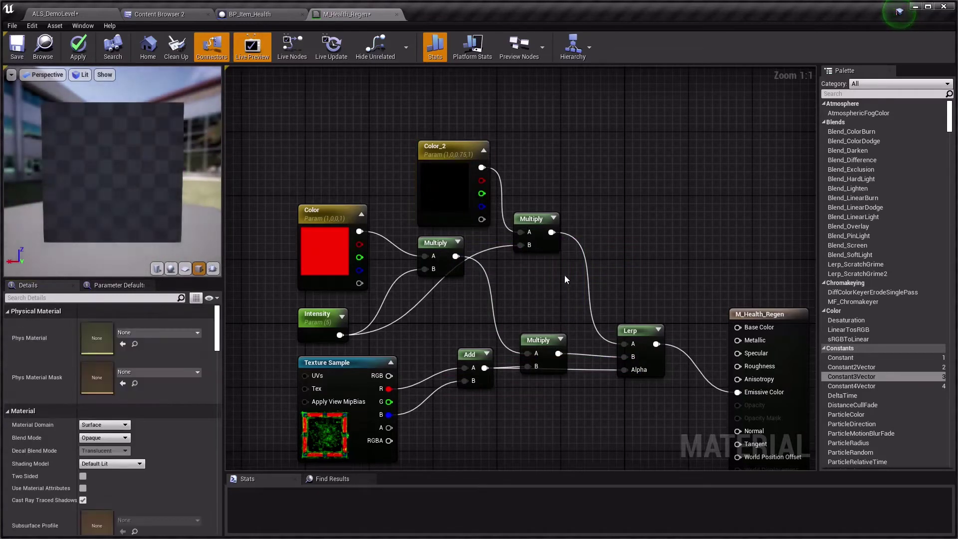
{"action": "right_click_drag", "start_coordinate": [569, 362], "coordinate": [529, 289]}
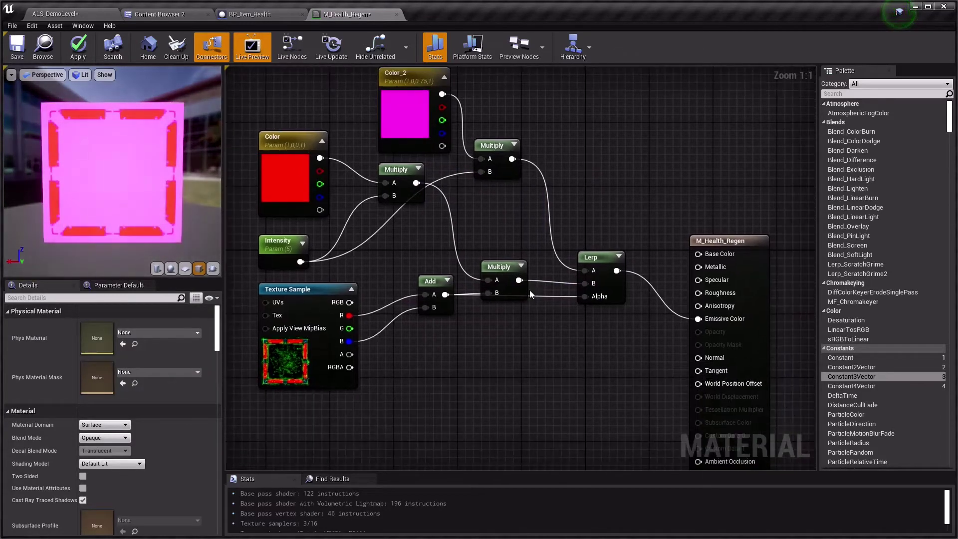
{"action": "left_click_drag", "start_coordinate": [82, 131], "coordinate": [120, 150]}
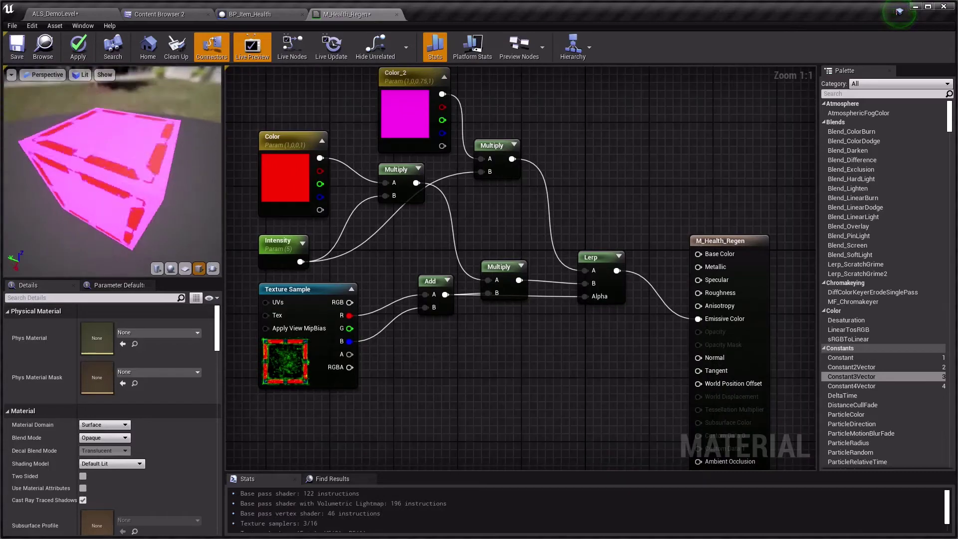
{"action": "left_click", "coordinate": [77, 47]}
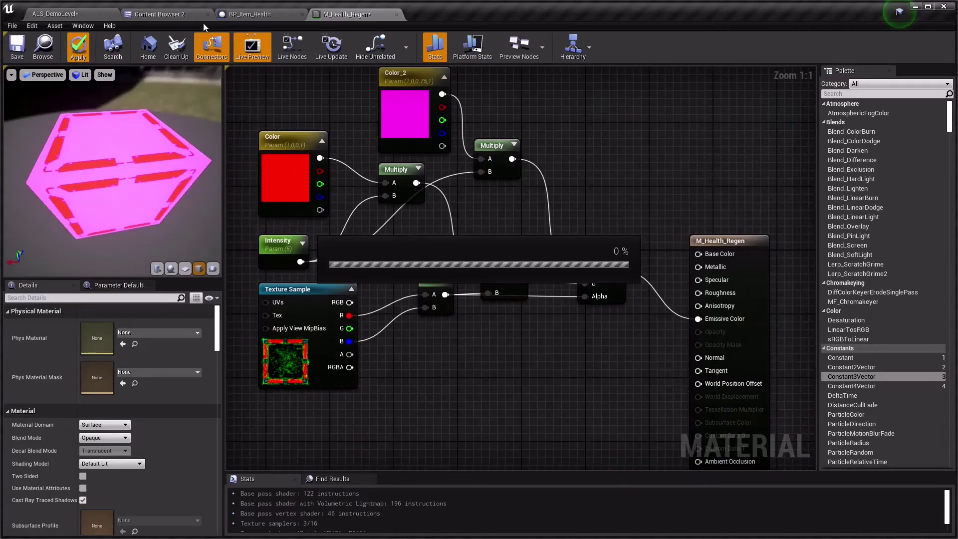
Step: Assign M_Health_Regen to the BP_Item_Health capsule's Element 0 material slot
{"action": "left_click", "coordinate": [256, 15]}
{"action": "left_click", "coordinate": [165, 14]}
{"action": "left_click", "coordinate": [167, 29]}
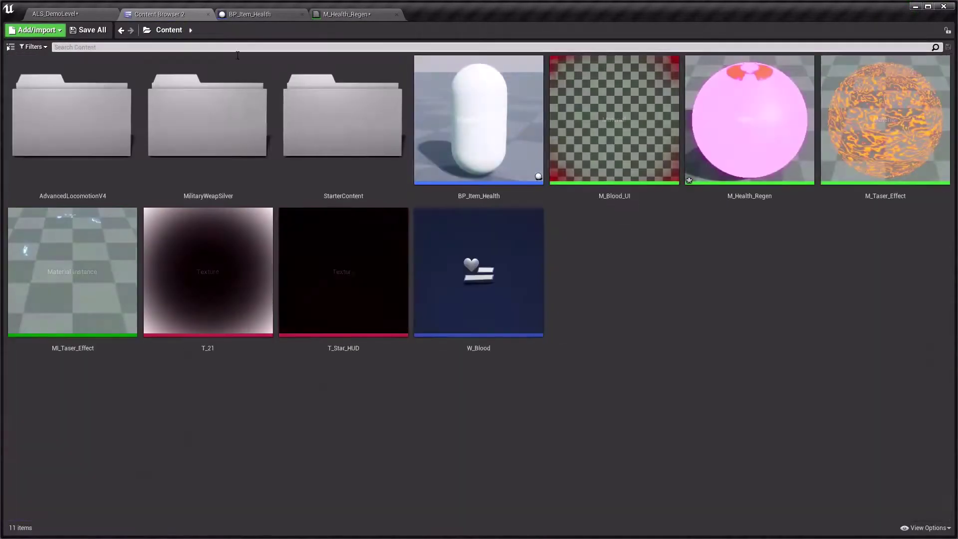
{"action": "left_click", "coordinate": [748, 117]}
{"action": "left_click", "coordinate": [366, 15]}
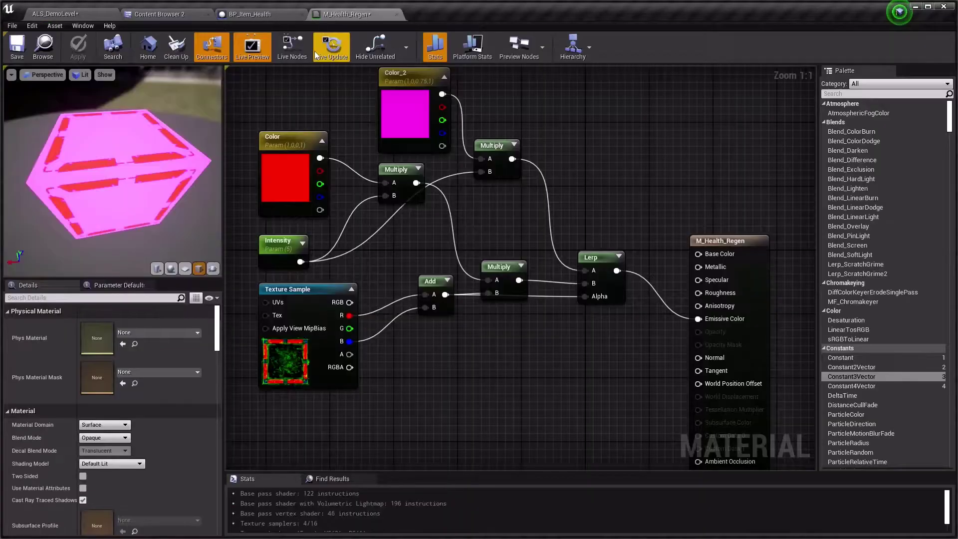
{"action": "left_click", "coordinate": [257, 15]}
{"action": "left_click", "coordinate": [848, 311]}
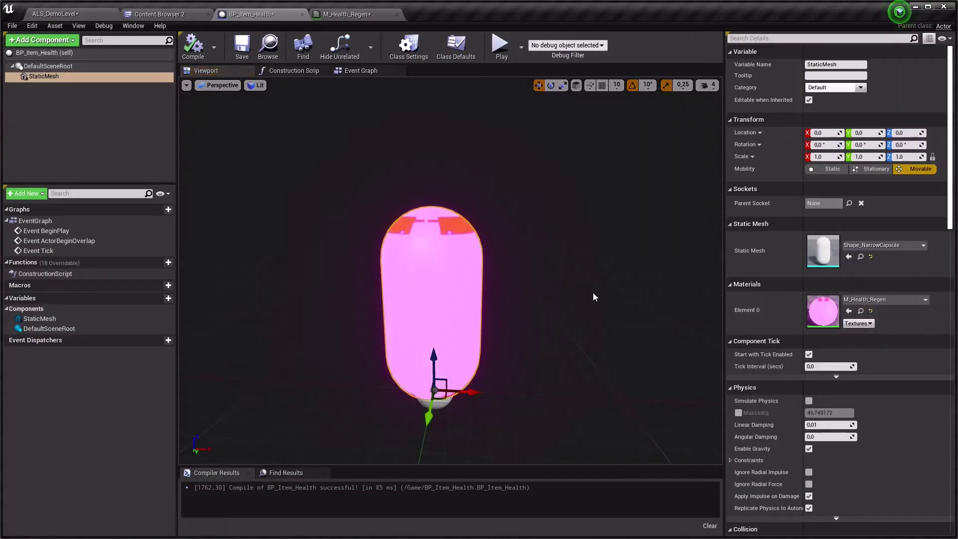
{"action": "mouse_move", "coordinate": [582, 261]}
{"action": "left_mouse_down"}
{"action": "mouse_move", "coordinate": [528, 299]}
{"action": "mouse_move", "coordinate": [529, 240]}
{"action": "left_mouse_up"}
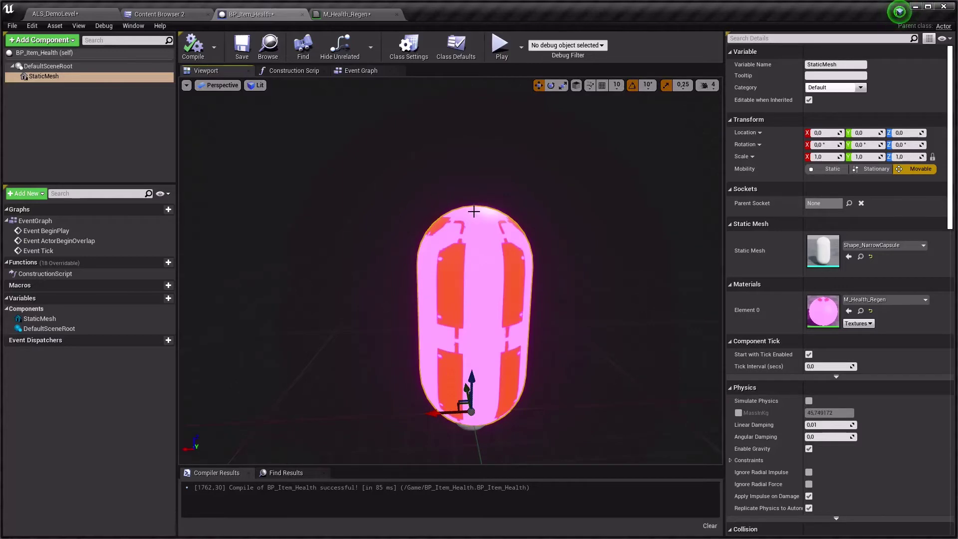
{"action": "left_click", "coordinate": [334, 15]}
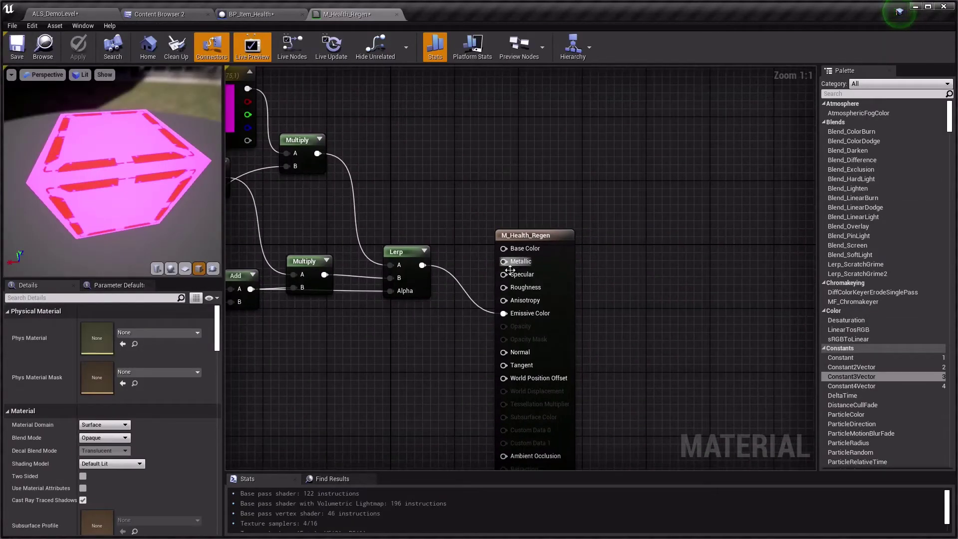
Step: Wire a Constant of 0 into Specular, apply, and close the material and blueprint editors
{"action": "mouse_move", "coordinate": [851, 361]}
{"action": "left_mouse_down"}
{"action": "mouse_move", "coordinate": [508, 288]}
{"action": "mouse_move", "coordinate": [504, 275]}
{"action": "left_mouse_up"}
{"action": "left_click_drag", "start_coordinate": [430, 247], "coordinate": [431, 227]}
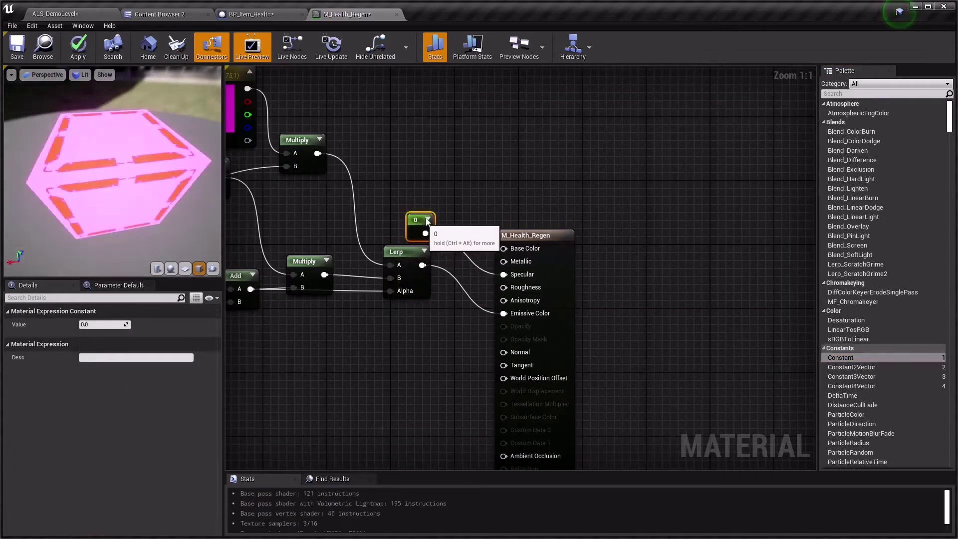
{"action": "right_click_drag", "start_coordinate": [333, 176], "coordinate": [479, 175]}
{"action": "left_click_drag", "start_coordinate": [122, 201], "coordinate": [149, 199]}
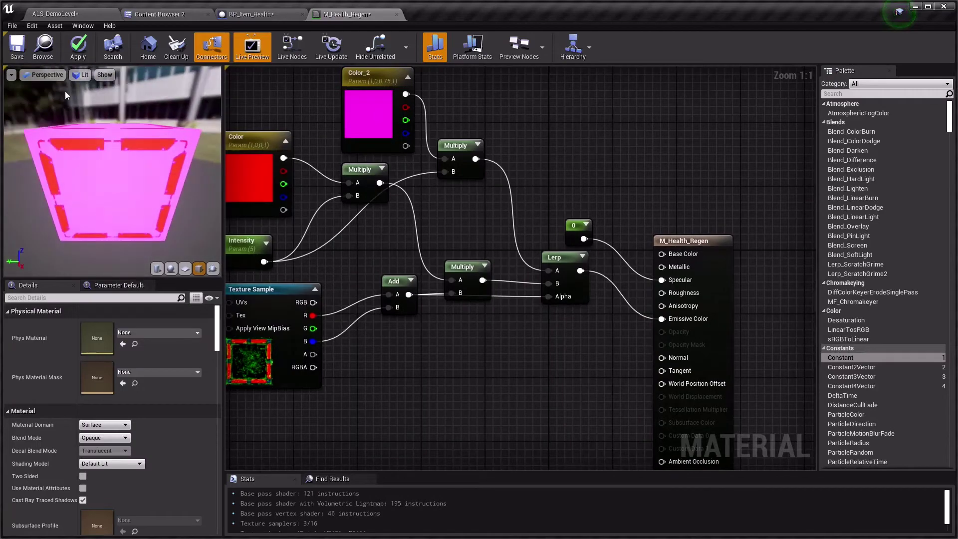
{"action": "left_click", "coordinate": [79, 48]}
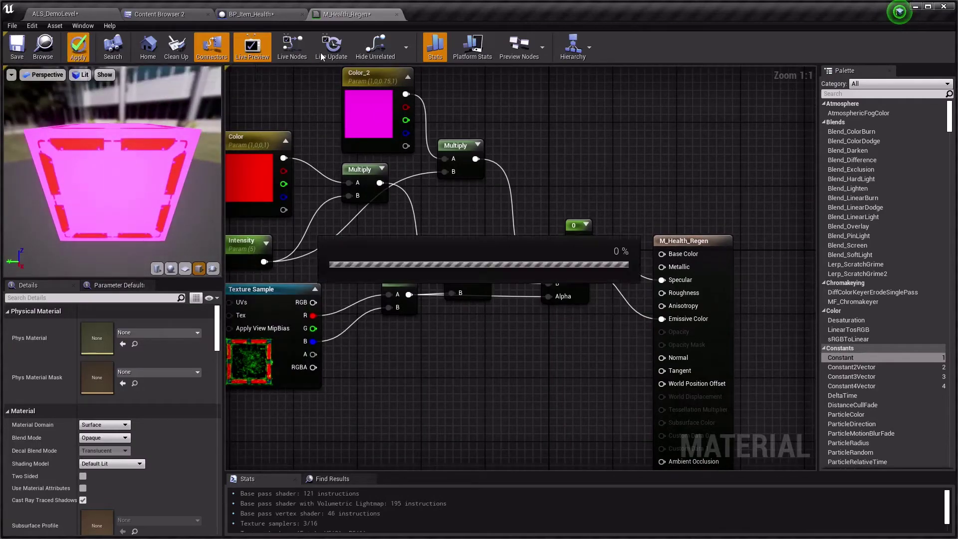
{"action": "middle_click", "coordinate": [350, 20]}
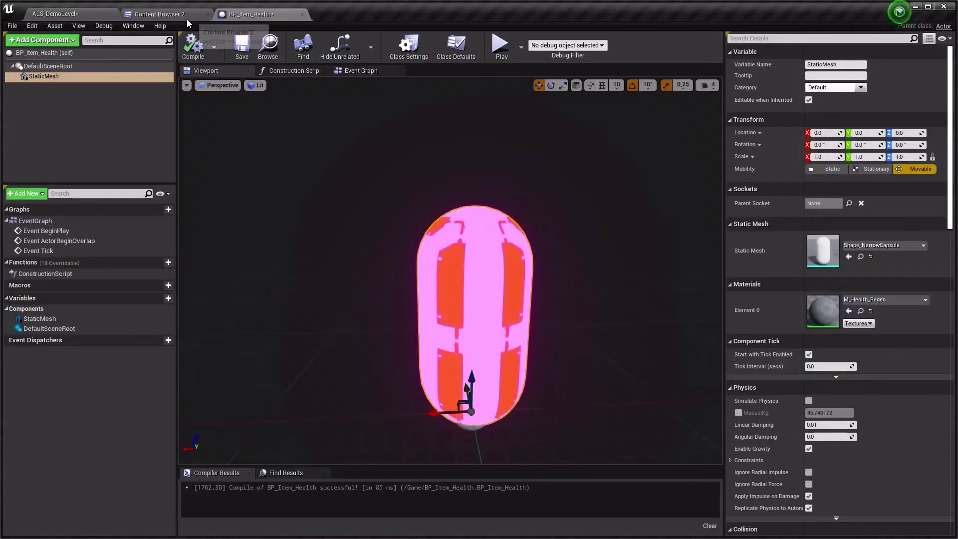
{"action": "middle_click", "coordinate": [260, 14]}
Step: Raise the placed health item slightly off the level floor
{"action": "left_click", "coordinate": [95, 12]}
{"action": "left_click", "coordinate": [443, 248]}
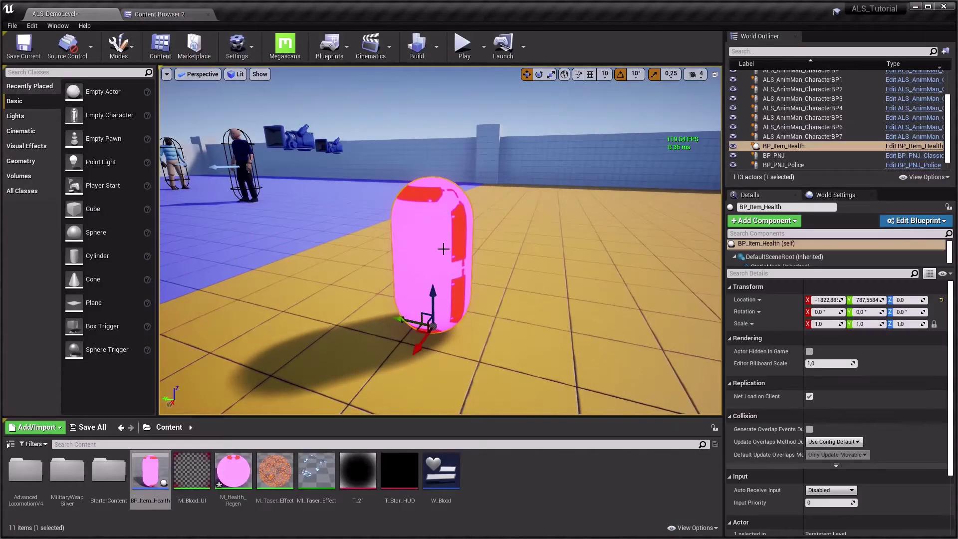
{"action": "left_click_drag", "start_coordinate": [434, 288], "coordinate": [434, 285]}
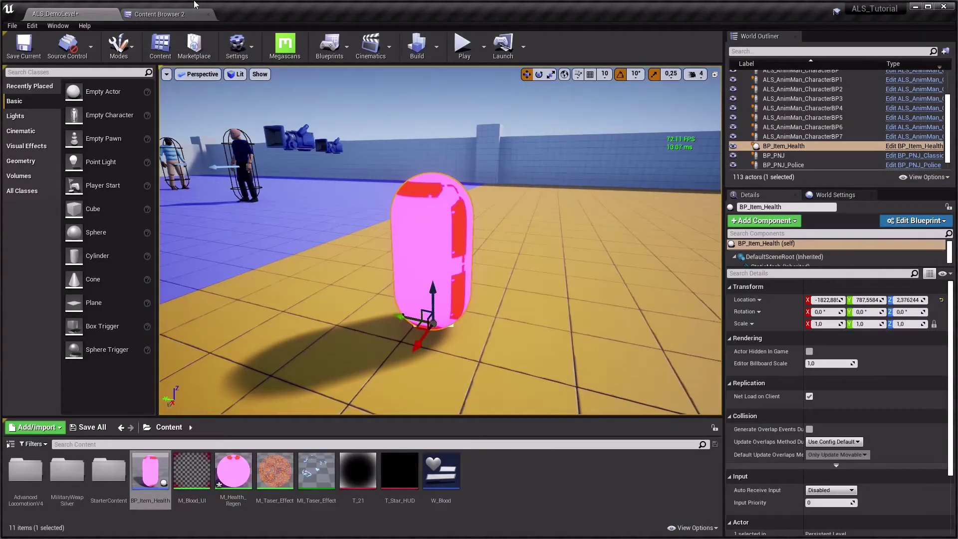
Step: Add a Box Collision component to BP_Item_Health and bring up its event options
{"action": "left_click", "coordinate": [903, 147]}
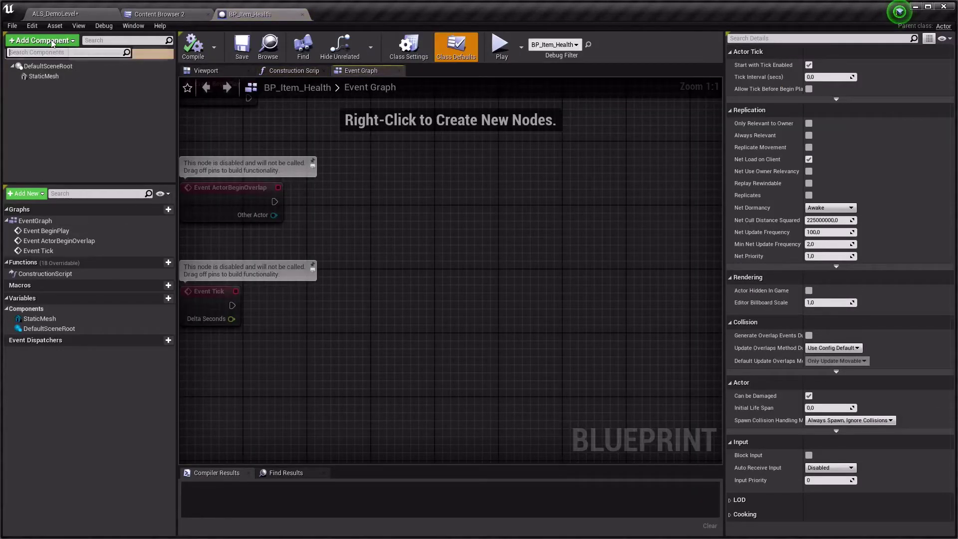
{"action": "left_click", "coordinate": [52, 41]}
{"action": "type", "text": "bo"}
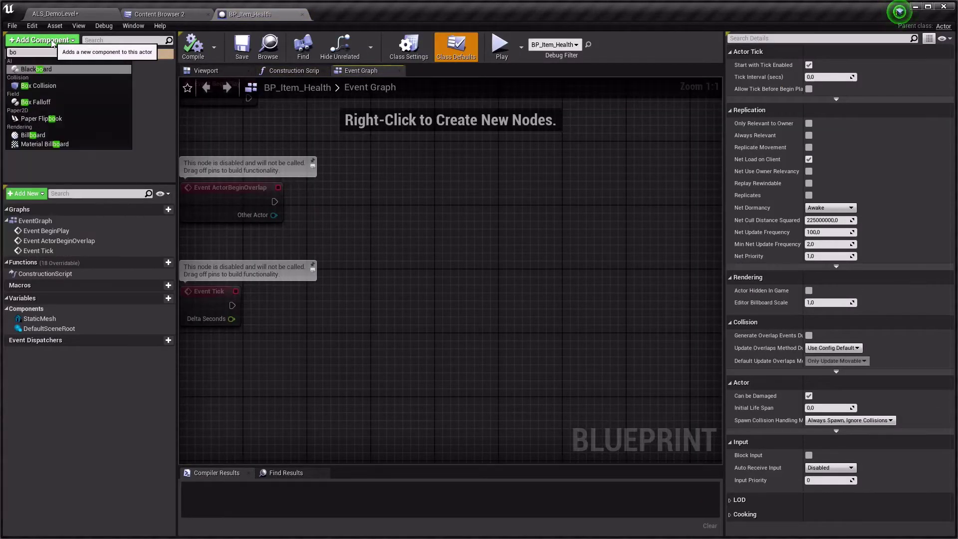
{"action": "left_click", "coordinate": [50, 86]}
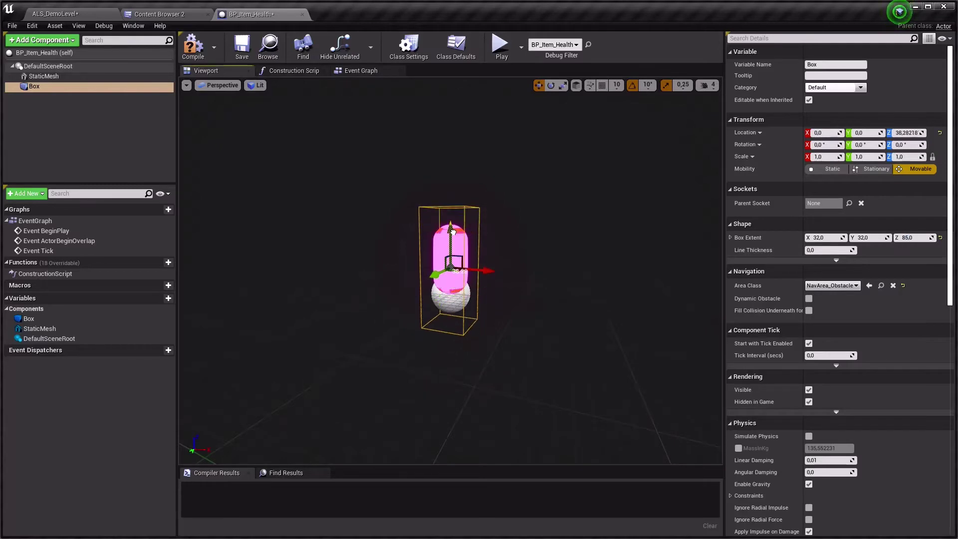
{"action": "right_click", "coordinate": [149, 86]}
Step: Add a Box begin-overlap event that casts Other Actor to ALS_AnimMan_CharacterBP
{"action": "mouse_move", "coordinate": [202, 99]}
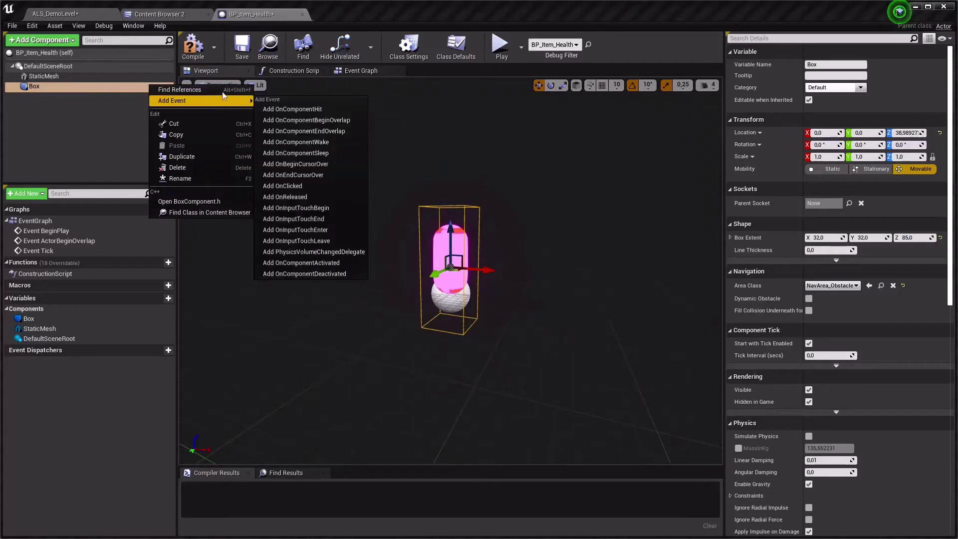
{"action": "left_click", "coordinate": [339, 122]}
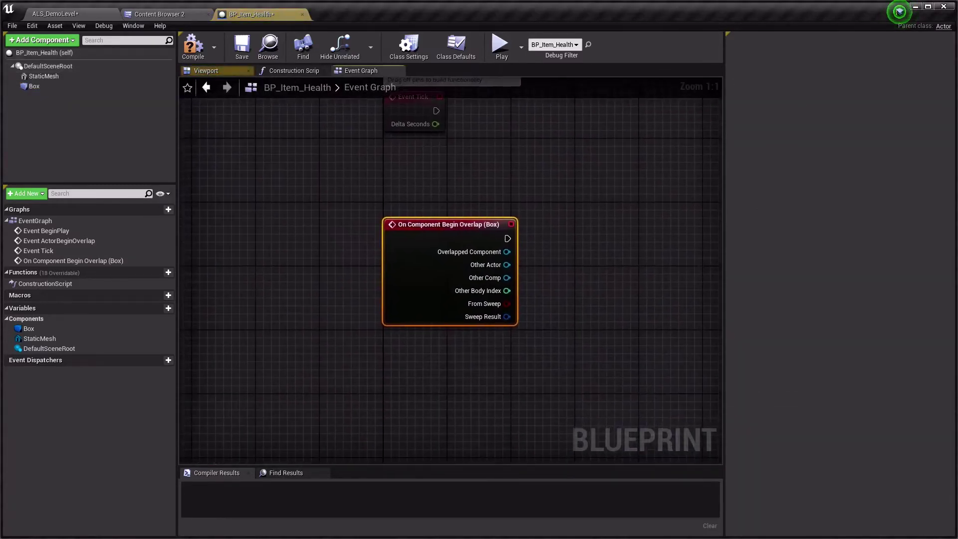
{"action": "left_click_drag", "start_coordinate": [425, 325], "coordinate": [477, 312]}
{"action": "type", "text": "cas"}
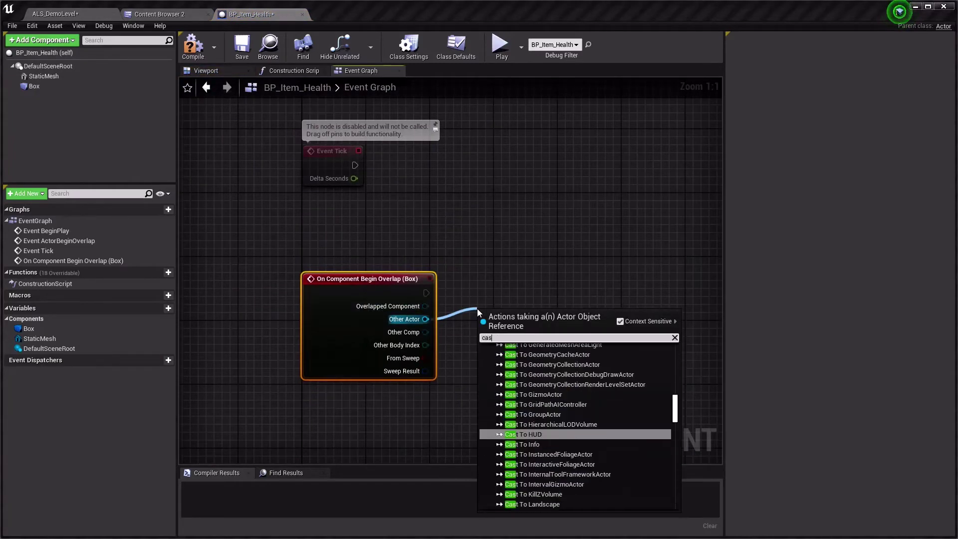
{"action": "type", "text": "t to als base"}
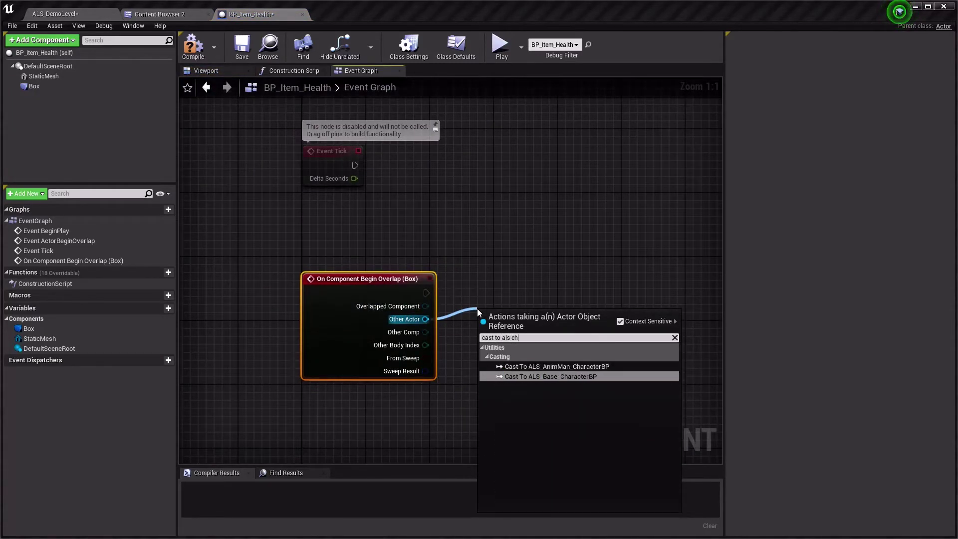
{"action": "key", "text": "Return"}
{"action": "key", "text": "Delete"}
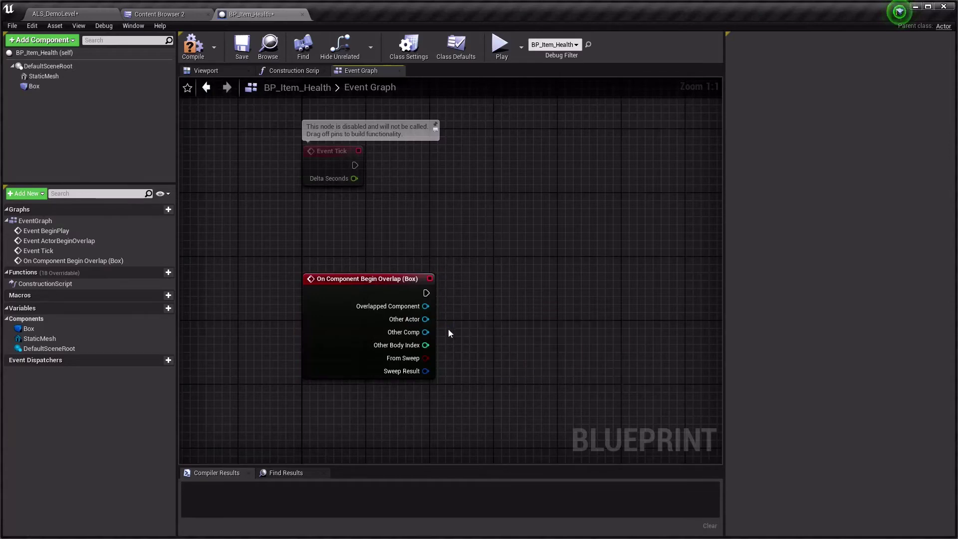
{"action": "left_click_drag", "start_coordinate": [425, 319], "coordinate": [468, 319]}
{"action": "type", "text": "als ani"}
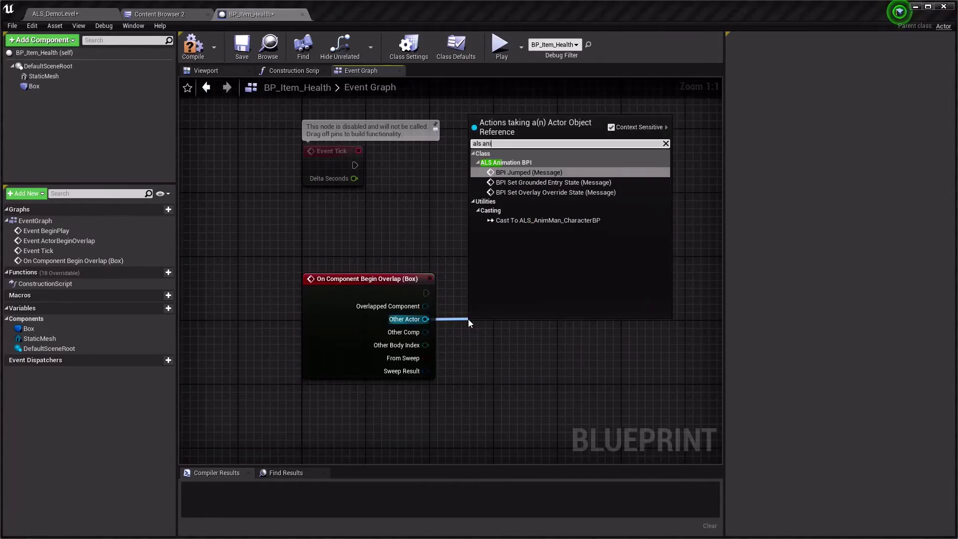
{"action": "type", "text": "m man"}
{"action": "key", "text": "Return"}
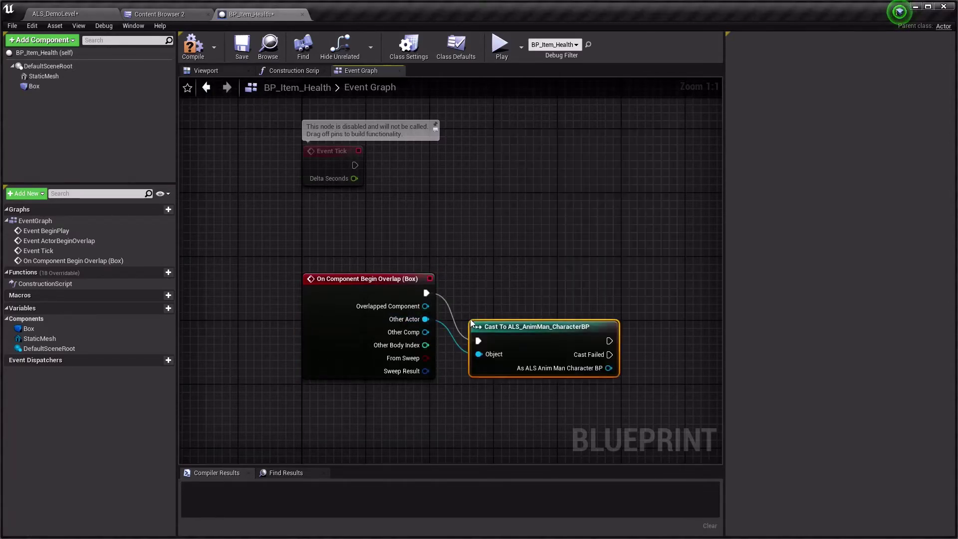
{"action": "left_click_drag", "start_coordinate": [516, 346], "coordinate": [519, 299]}
{"action": "left_click", "coordinate": [375, 274]}
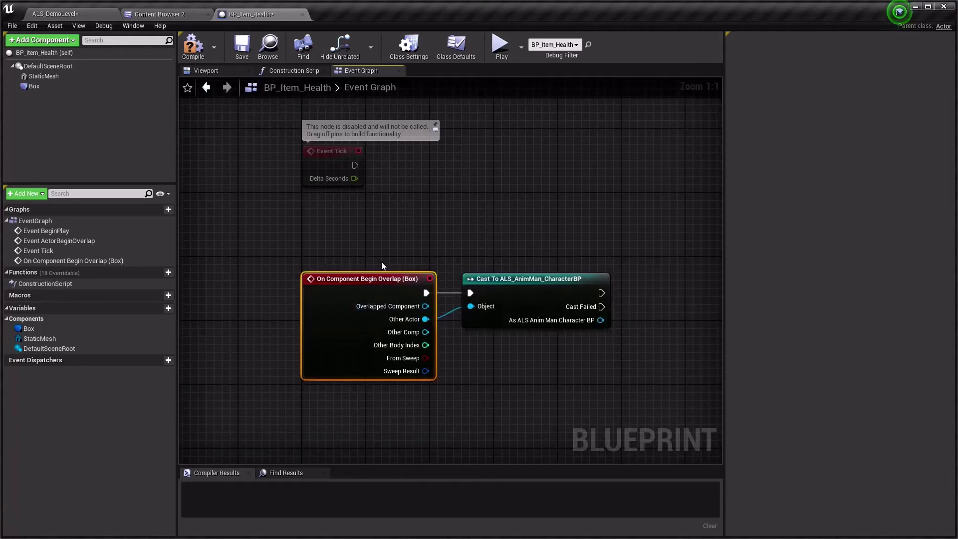
{"action": "mouse_move", "coordinate": [626, 253]}
{"action": "right_mouse_down"}
{"action": "mouse_move", "coordinate": [482, 246]}
{"action": "mouse_move", "coordinate": [374, 299]}
{"action": "right_mouse_up"}
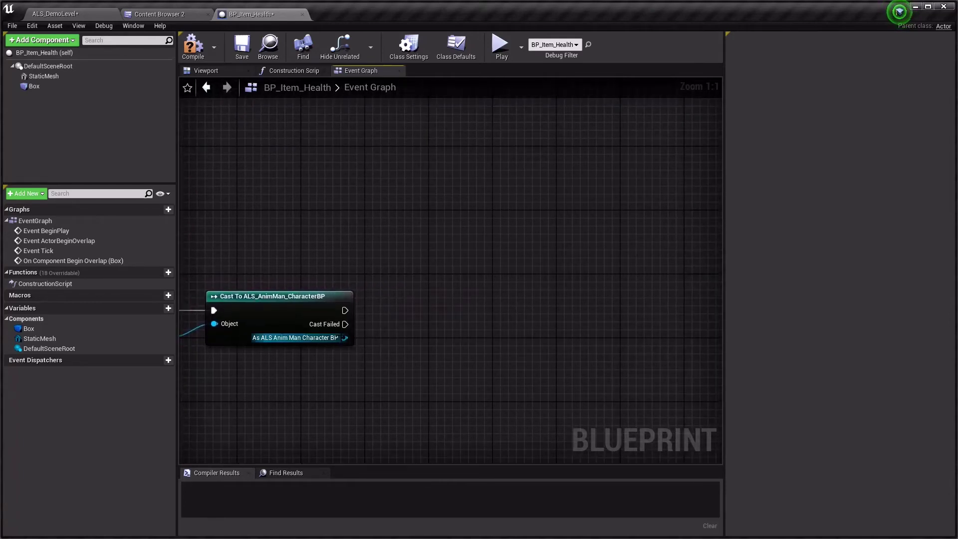
Step: Place Get Health and Set Health nodes off the cast's character result
{"action": "left_click_drag", "start_coordinate": [344, 338], "coordinate": [382, 328]}
{"action": "type", "text": "heam"}
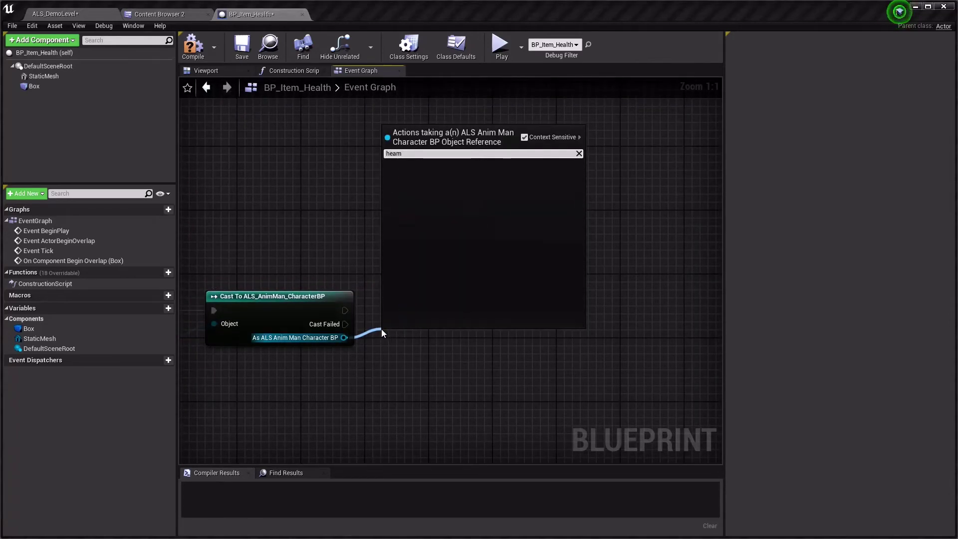
{"action": "key", "text": "BackSpace"}
{"action": "key", "text": "BackSpace"}
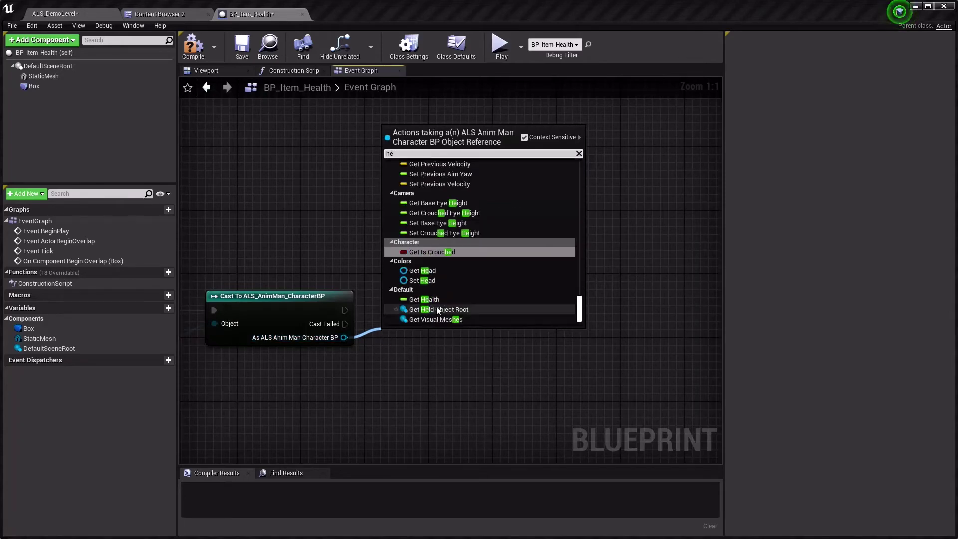
{"action": "left_click", "coordinate": [424, 299]}
{"action": "left_click_drag", "start_coordinate": [404, 344], "coordinate": [415, 319]}
{"action": "left_click", "coordinate": [348, 331], "text": "ctrl"}
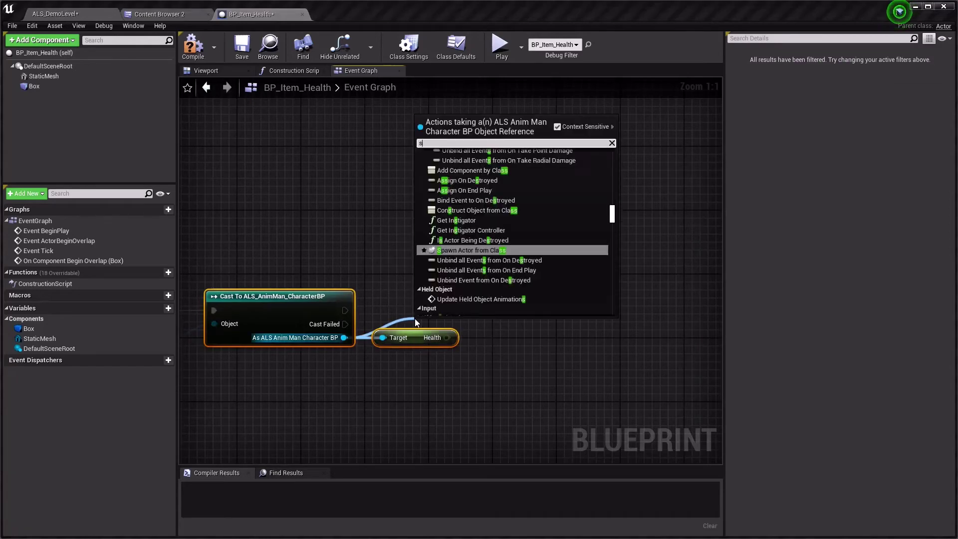
{"action": "type", "text": "set heal"}
{"action": "key", "text": "Return"}
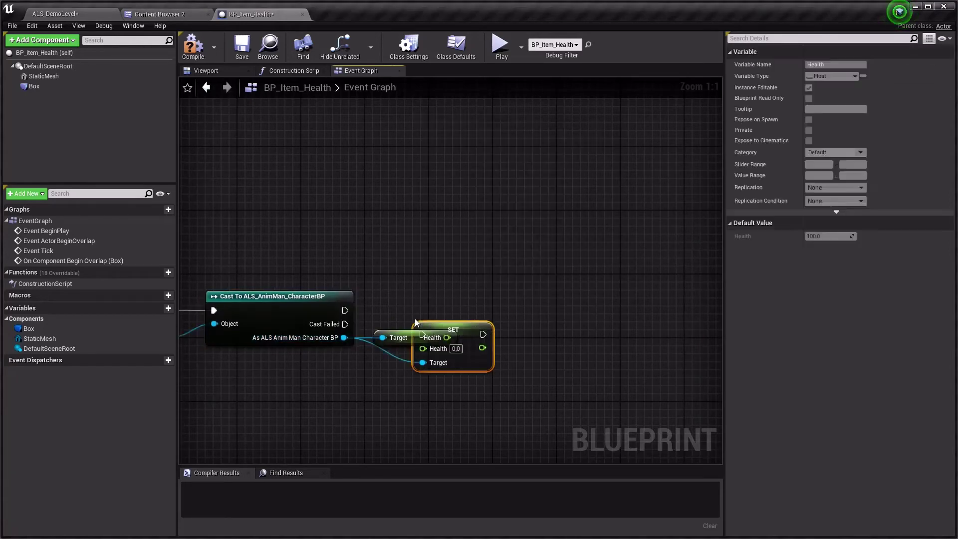
{"action": "left_click_drag", "start_coordinate": [477, 342], "coordinate": [627, 295]}
Step: Feed Health + 1.0 from a float + float node into SET, run after the cast succeeds
{"action": "left_click", "coordinate": [435, 338]}
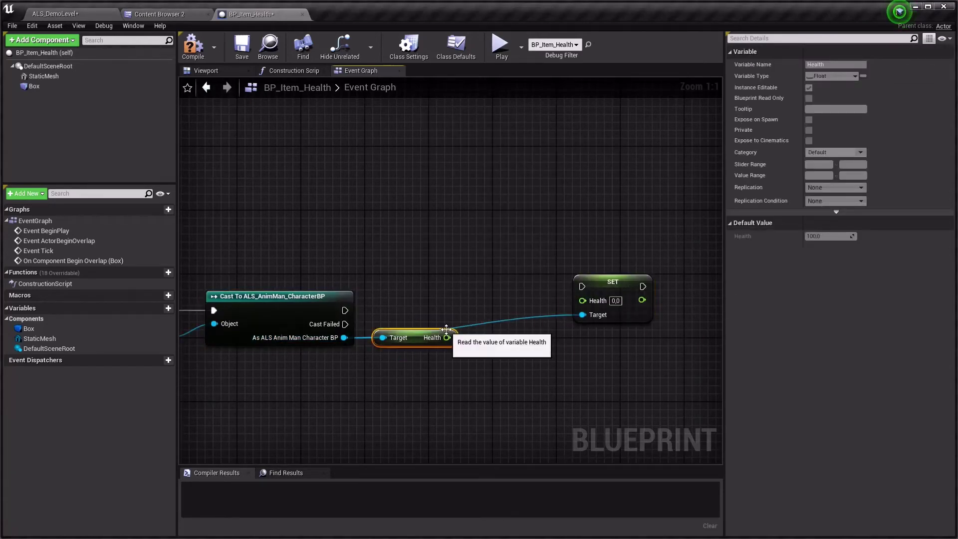
{"action": "left_click_drag", "start_coordinate": [447, 337], "coordinate": [474, 340]}
{"action": "type", "text": "++"}
{"action": "key", "text": "Down"}
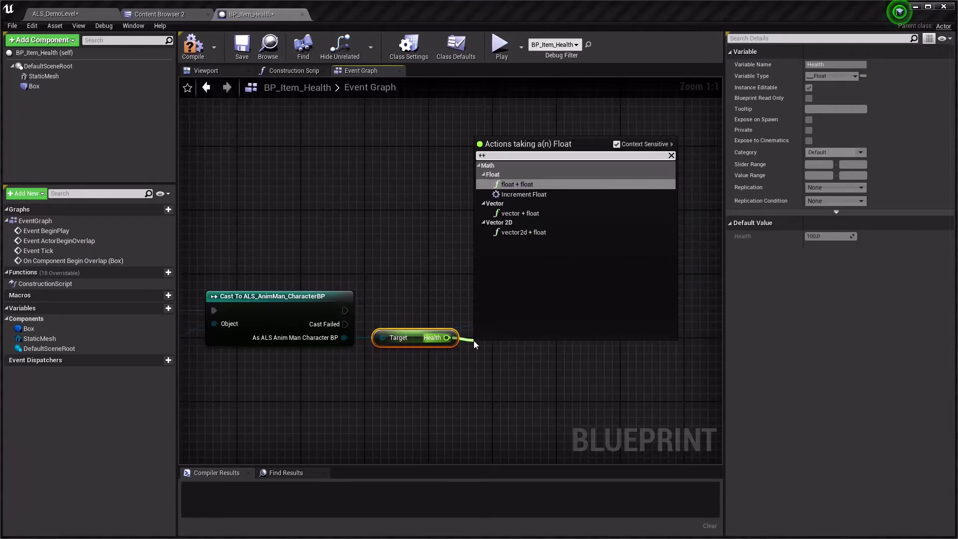
{"action": "key", "text": "Return"}
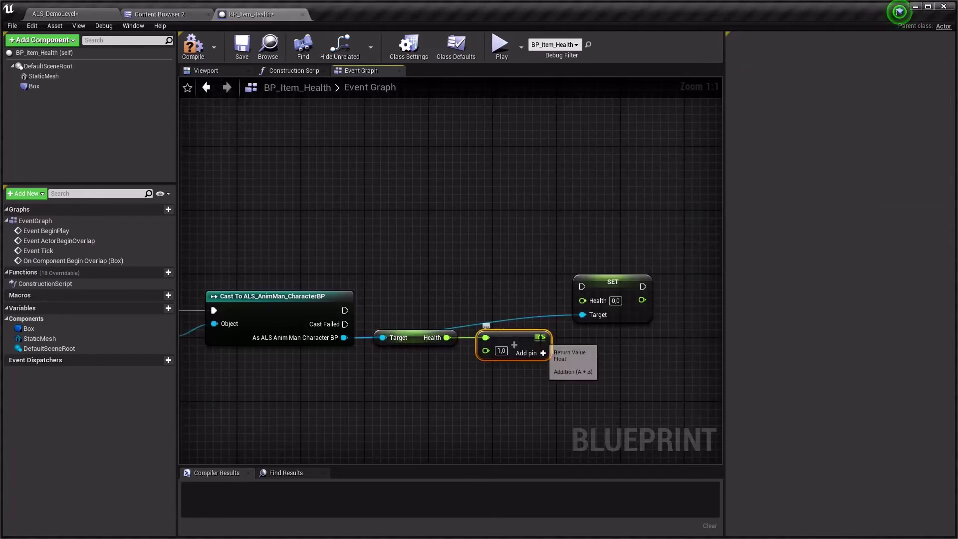
{"action": "mouse_move", "coordinate": [541, 345]}
{"action": "left_mouse_down"}
{"action": "mouse_move", "coordinate": [582, 301]}
{"action": "mouse_move", "coordinate": [612, 317]}
{"action": "mouse_move", "coordinate": [621, 290]}
{"action": "left_mouse_up"}
{"action": "left_click", "coordinate": [605, 301]}
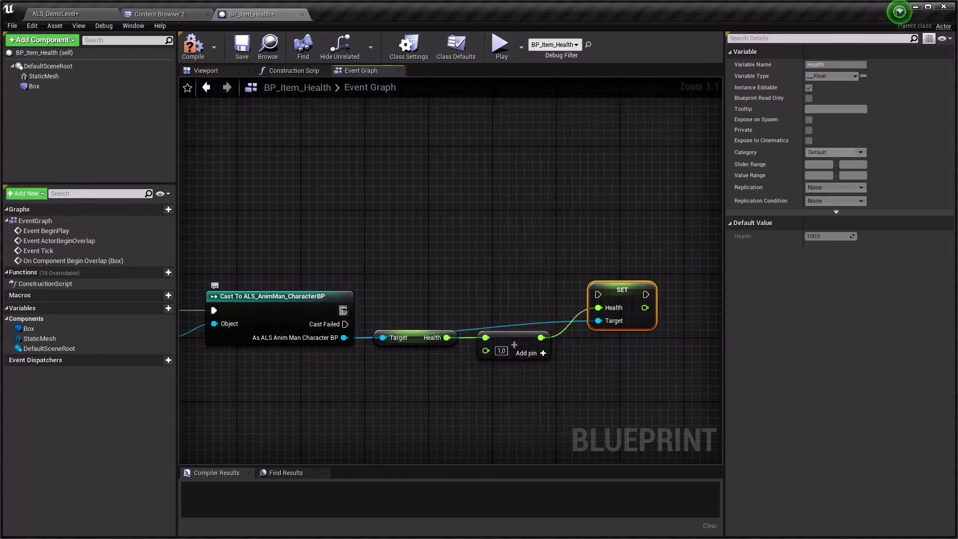
{"action": "left_click_drag", "start_coordinate": [345, 310], "coordinate": [597, 295]}
{"action": "left_click", "coordinate": [328, 299], "text": "ctrl"}
{"action": "key", "text": "q"}
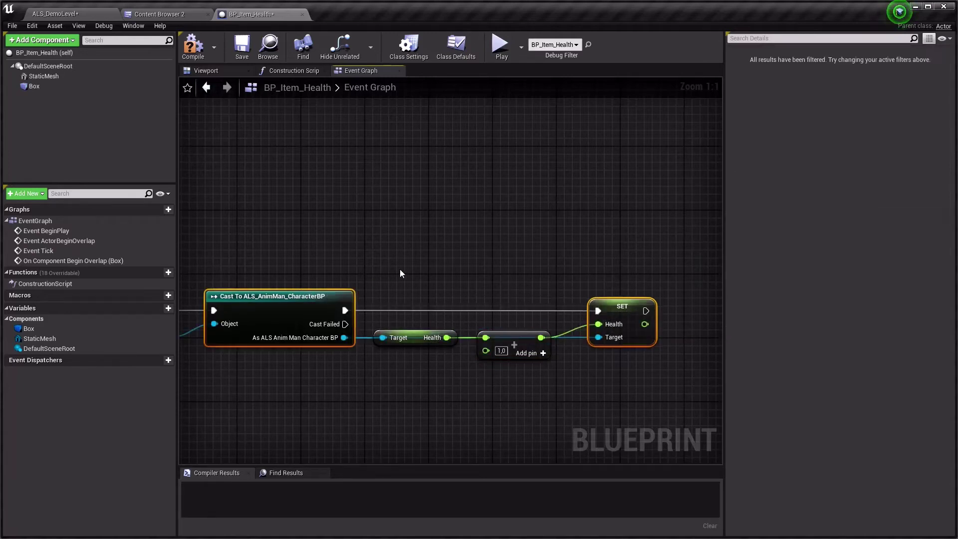
{"action": "left_click", "coordinate": [400, 273]}
{"action": "right_click_drag", "start_coordinate": [464, 135], "coordinate": [307, 124]}
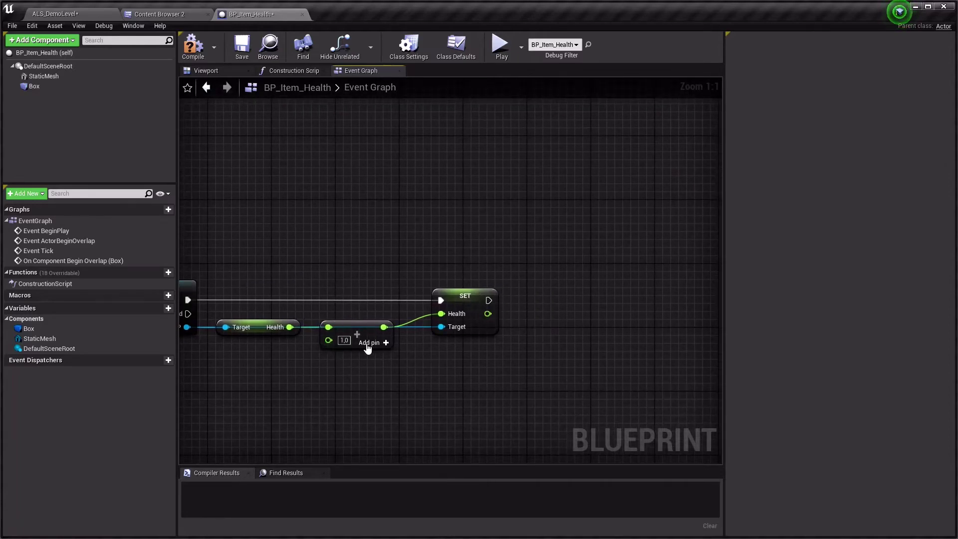
Step: Promote the add node's B input to an instance-editable float variable and tidy the getters
{"action": "right_click", "coordinate": [329, 340]}
{"action": "left_click", "coordinate": [343, 355]}
{"action": "type", "text": "Heal"}
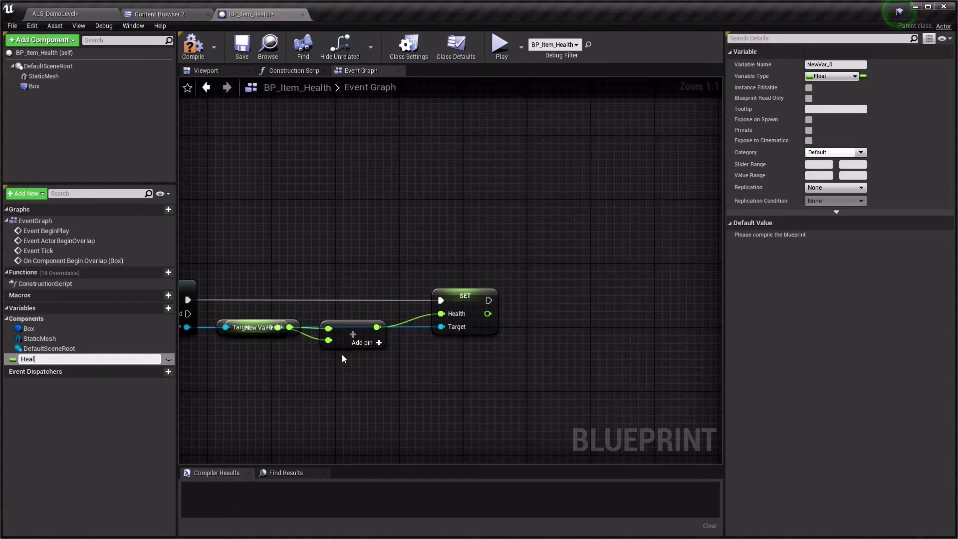
{"action": "type", "text": "th"}
{"action": "key", "text": "Return"}
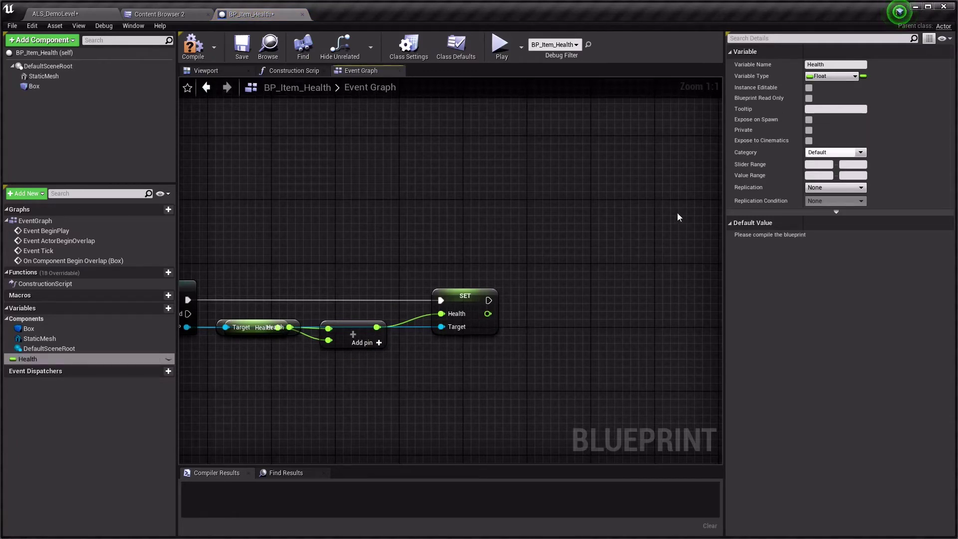
{"action": "left_click", "coordinate": [167, 359]}
{"action": "left_click_drag", "start_coordinate": [250, 333], "coordinate": [243, 381]}
{"action": "right_click_drag", "start_coordinate": [249, 360], "coordinate": [346, 359]}
{"action": "left_click", "coordinate": [209, 336], "text": "shift"}
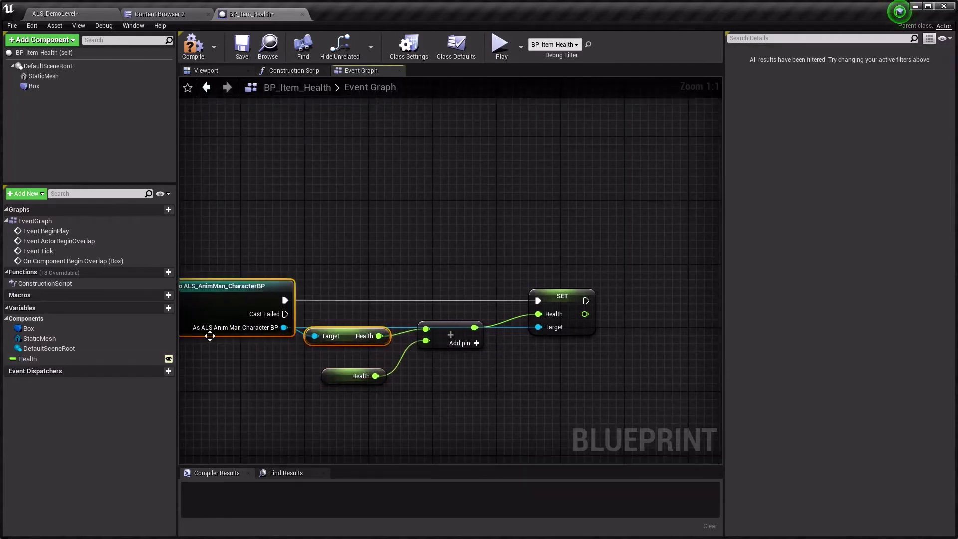
{"action": "key", "text": "q"}
{"action": "left_click", "coordinate": [325, 374]}
Step: Rename the new variable to Regen_Power and compile the blueprint
{"action": "left_click", "coordinate": [56, 361]}
{"action": "type", "text": "Regen_Powe"}
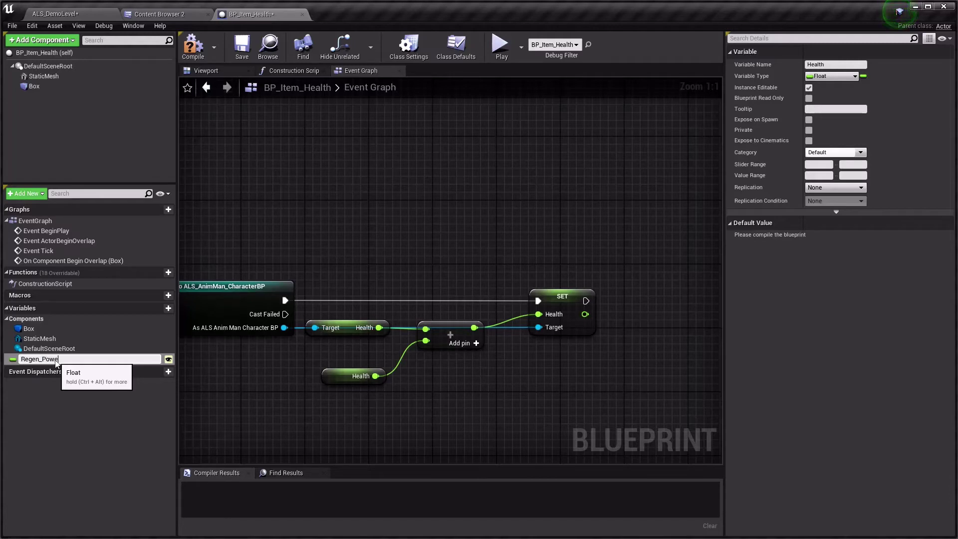
{"action": "type", "text": "r"}
{"action": "key", "text": "Return"}
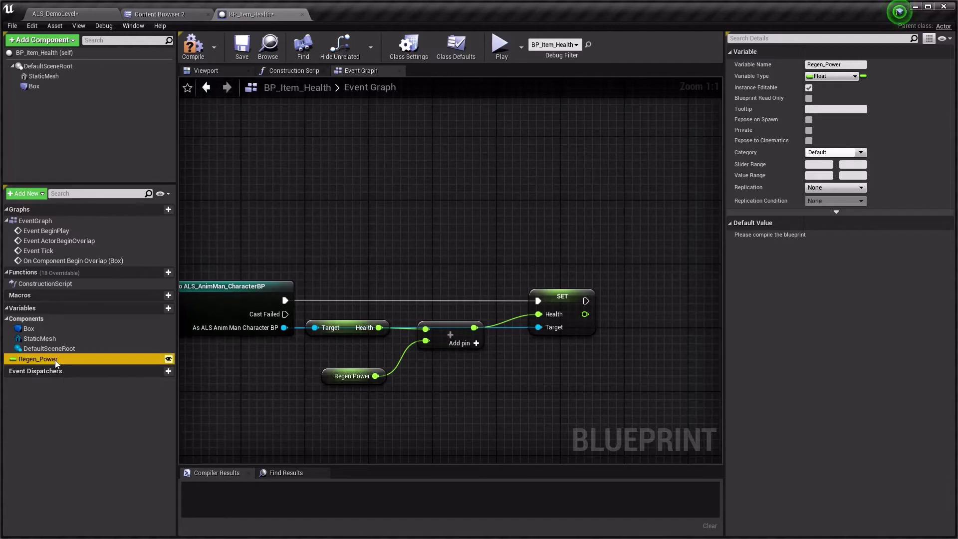
{"action": "left_click", "coordinate": [193, 45]}
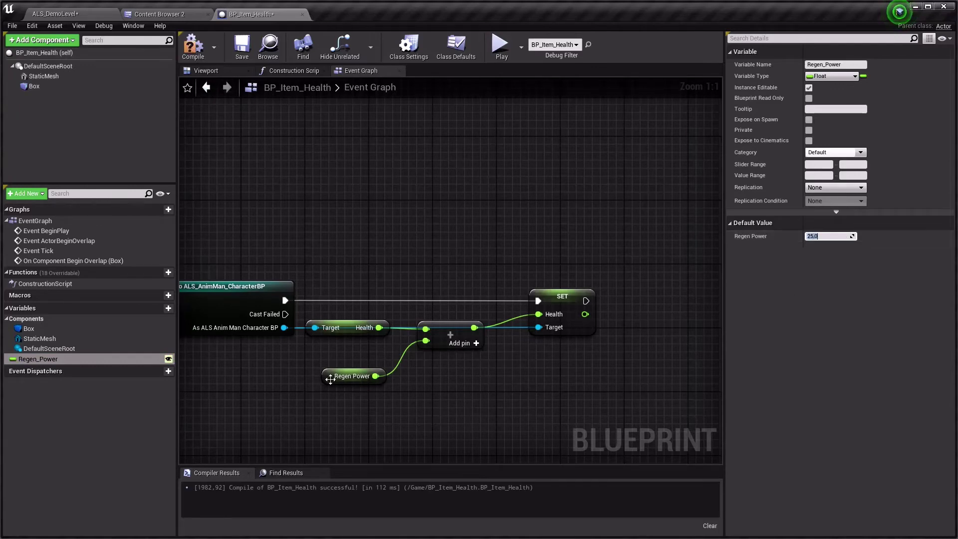
{"action": "left_click", "coordinate": [349, 376]}
{"action": "right_click_drag", "start_coordinate": [546, 283], "coordinate": [351, 277]}
{"action": "left_click", "coordinate": [352, 277]}
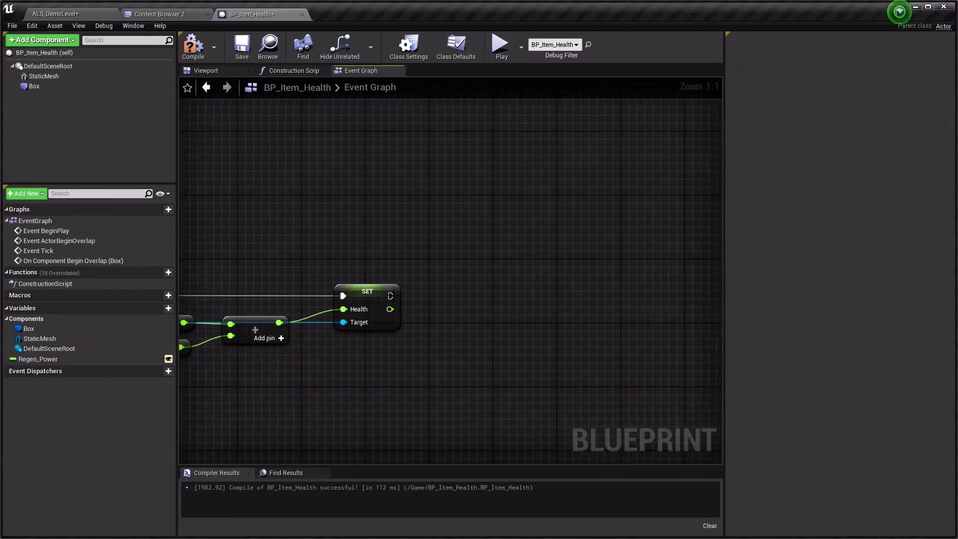
Step: Add DestroyActor after SET Health, compile, and go back to the ALS_DemoLevel editor
{"action": "left_click_drag", "start_coordinate": [420, 295], "coordinate": [430, 295]}
{"action": "type", "text": "destroy"}
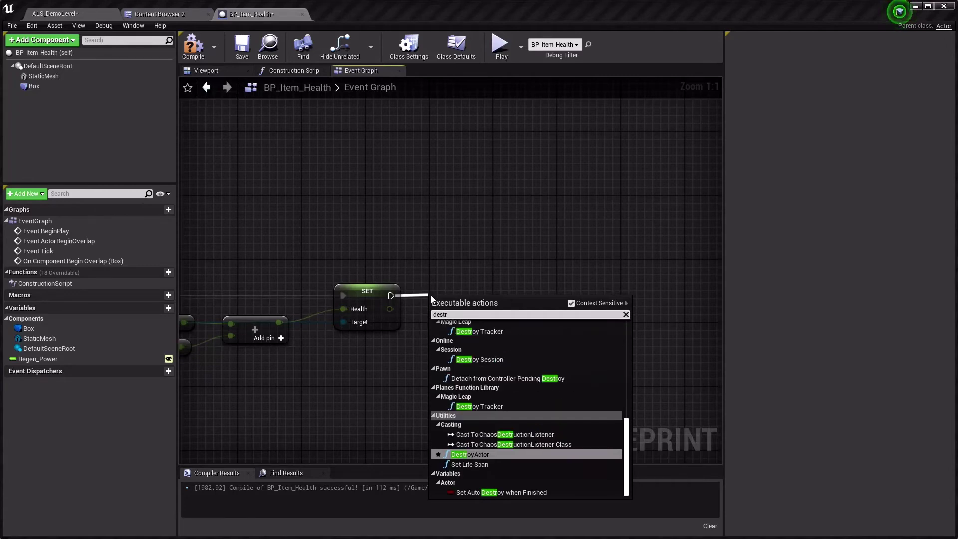
{"action": "key", "text": "Return"}
{"action": "left_click_drag", "start_coordinate": [438, 327], "coordinate": [444, 283]}
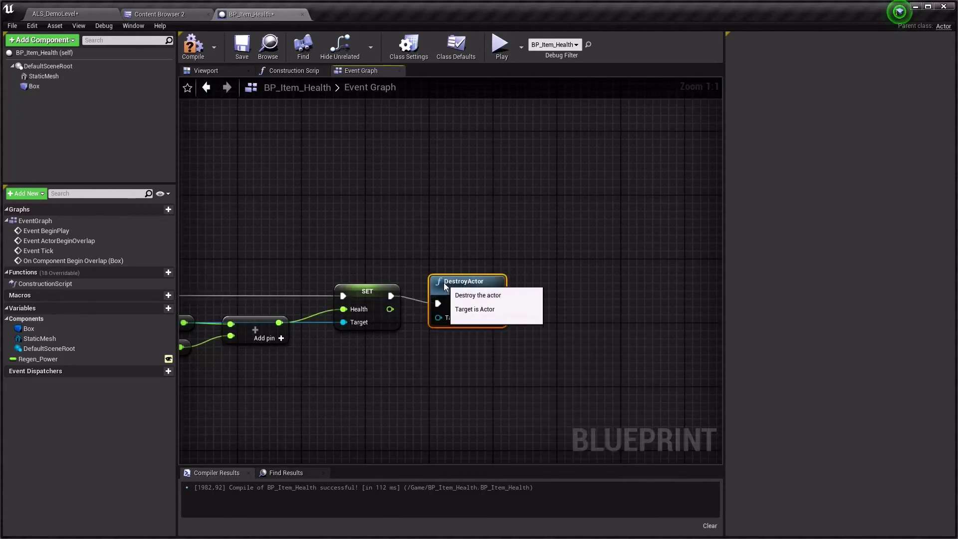
{"action": "key", "text": "q"}
{"action": "left_click", "coordinate": [308, 292]}
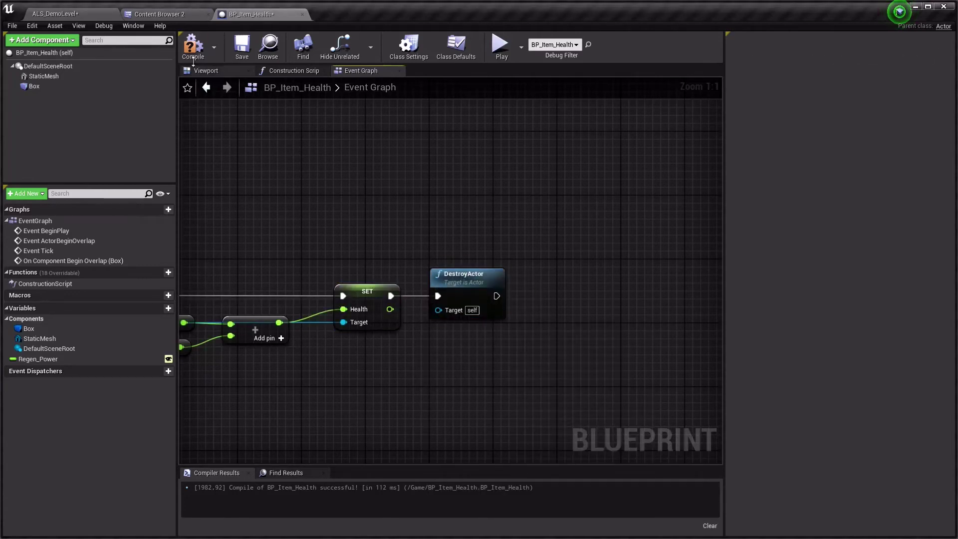
{"action": "left_click", "coordinate": [193, 50]}
{"action": "scroll", "coordinate": [406, 175], "scroll_direction": "down", "scroll_amount": 2}
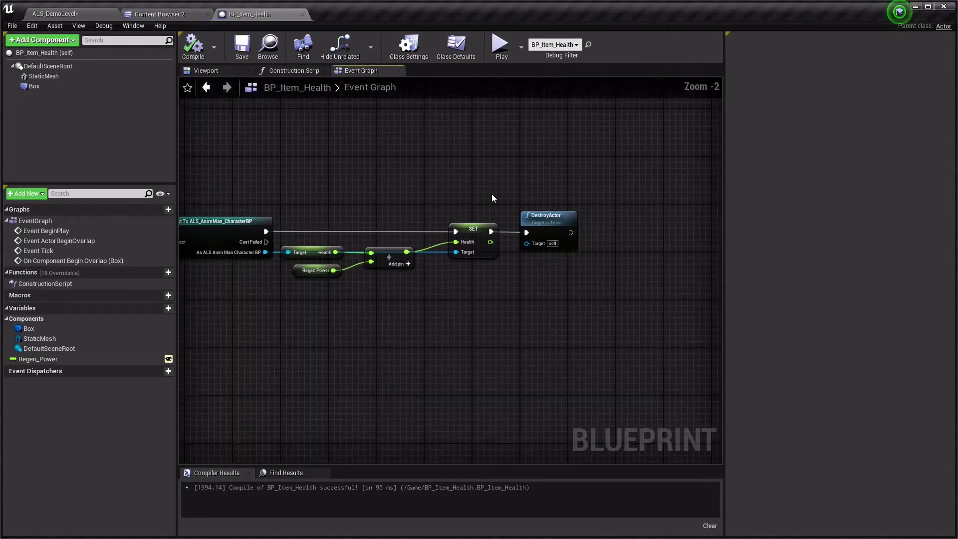
{"action": "scroll", "coordinate": [525, 204], "scroll_direction": "up", "scroll_amount": 2}
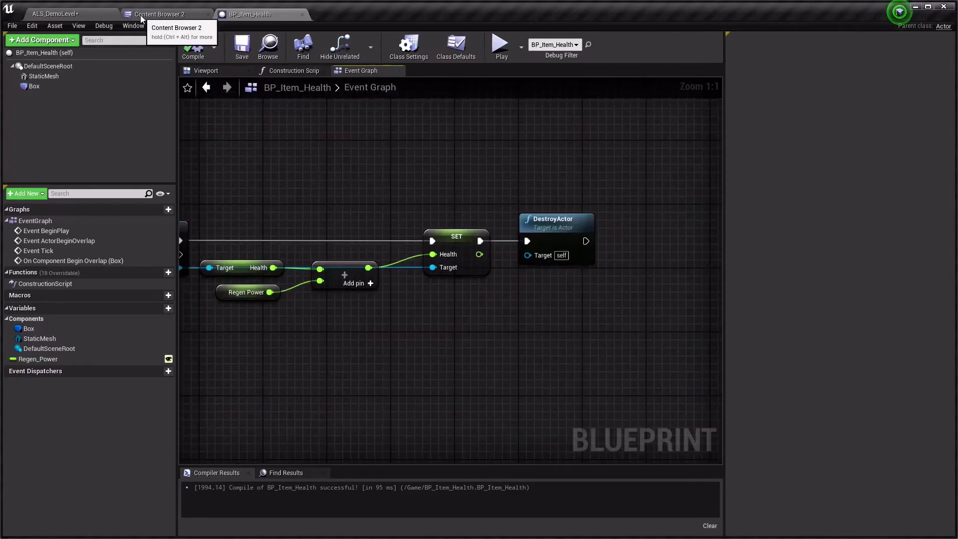
{"action": "left_click", "coordinate": [108, 14]}
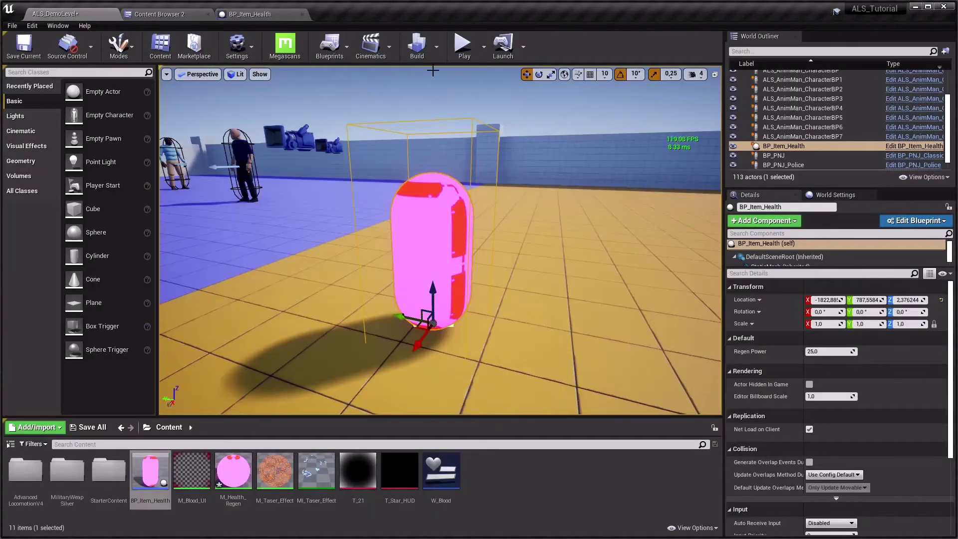
Step: Start a full-screen play session and equip the character with a one-handed pistol
{"action": "left_click", "coordinate": [457, 49]}
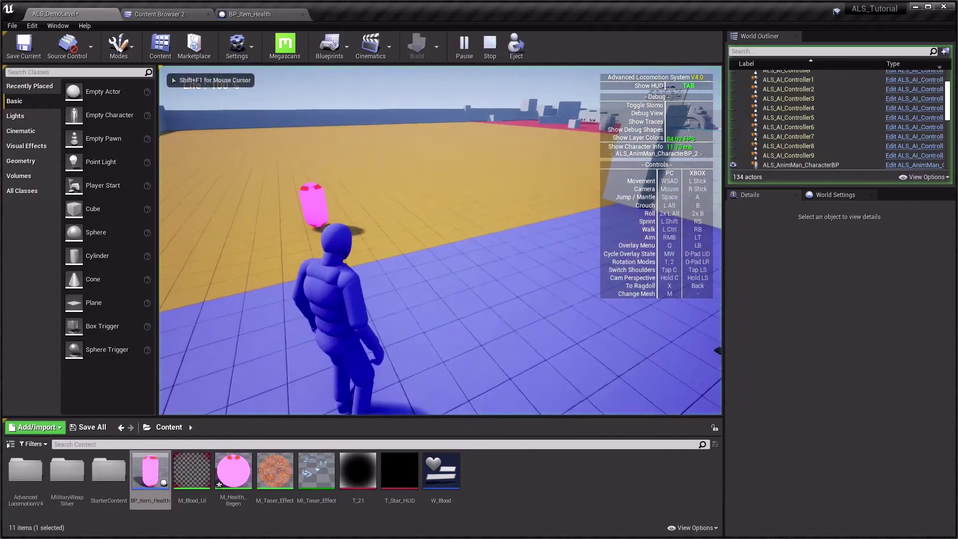
{"action": "key", "text": "F11"}
{"action": "key", "text": "Tab"}
{"action": "key", "text": "q"}
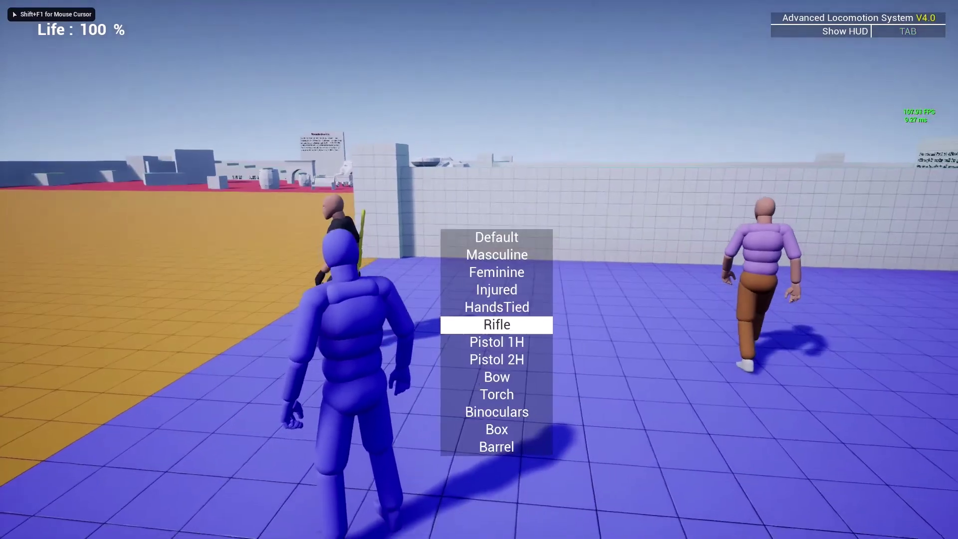
{"action": "scroll", "coordinate": [479, 270], "scroll_direction": "down", "scroll_amount": 2}
{"action": "key", "text": "q"}
{"action": "scroll", "coordinate": [479, 269], "scroll_direction": "up", "scroll_amount": 1}
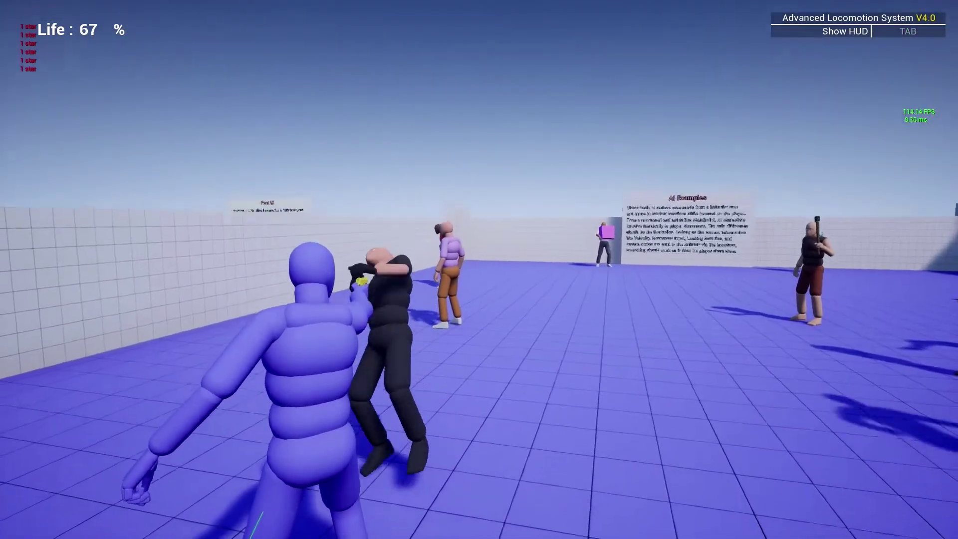
Step: Shoot at the AI, run over the pink health capsule raising Life 14 to 39, then stop
{"action": "key", "text": "w"}
{"action": "key", "text": "w"}
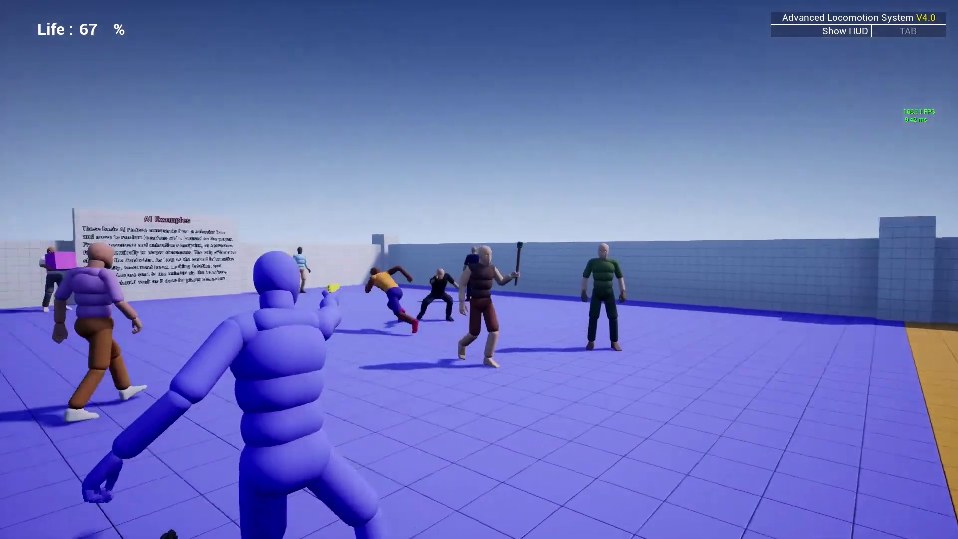
{"action": "left_click", "coordinate": [479, 270]}
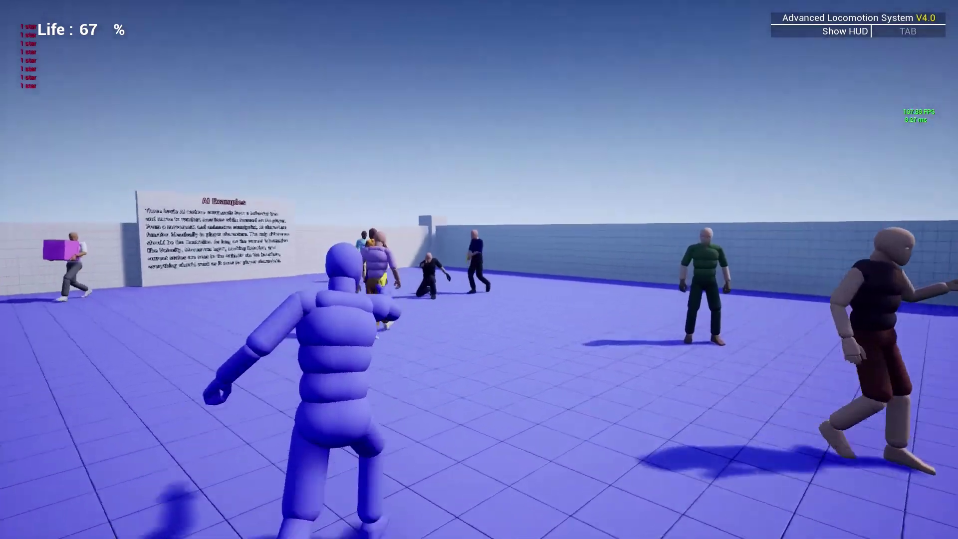
{"action": "left_click", "coordinate": [479, 269]}
{"action": "key", "text": "w"}
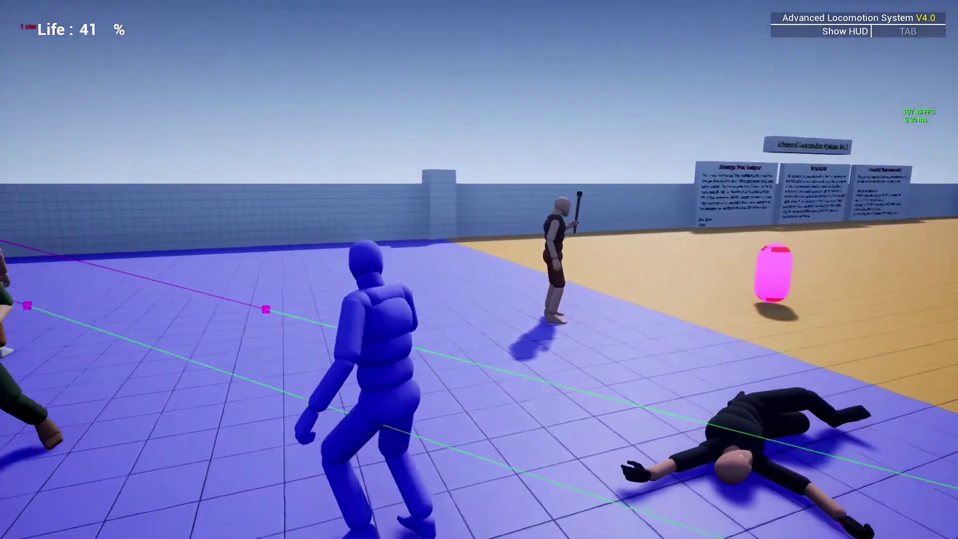
{"action": "key", "text": "w"}
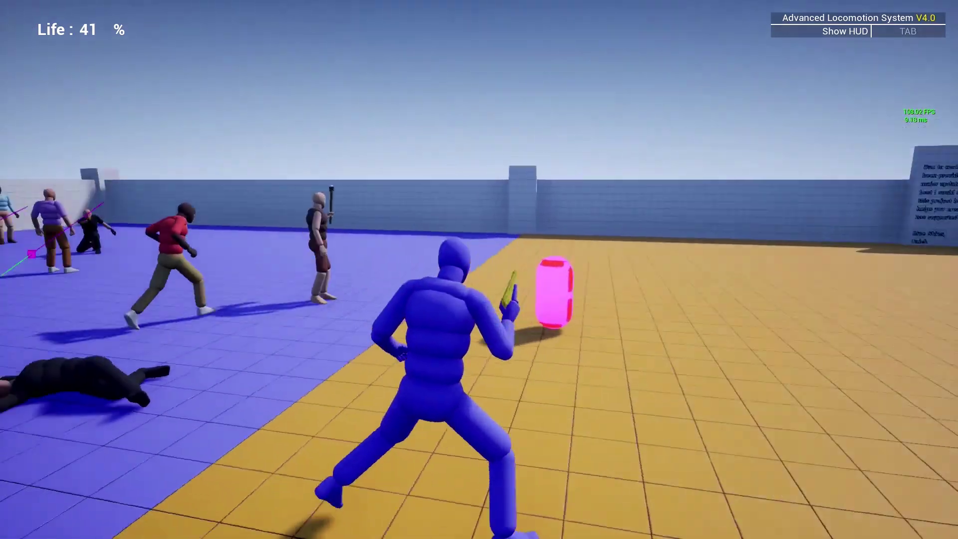
{"action": "key", "text": "w"}
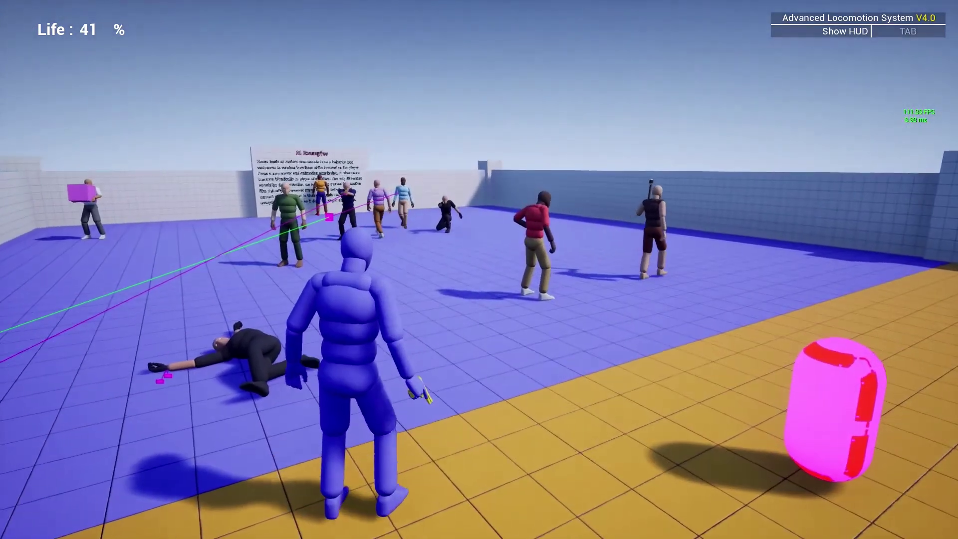
{"action": "key", "text": "w"}
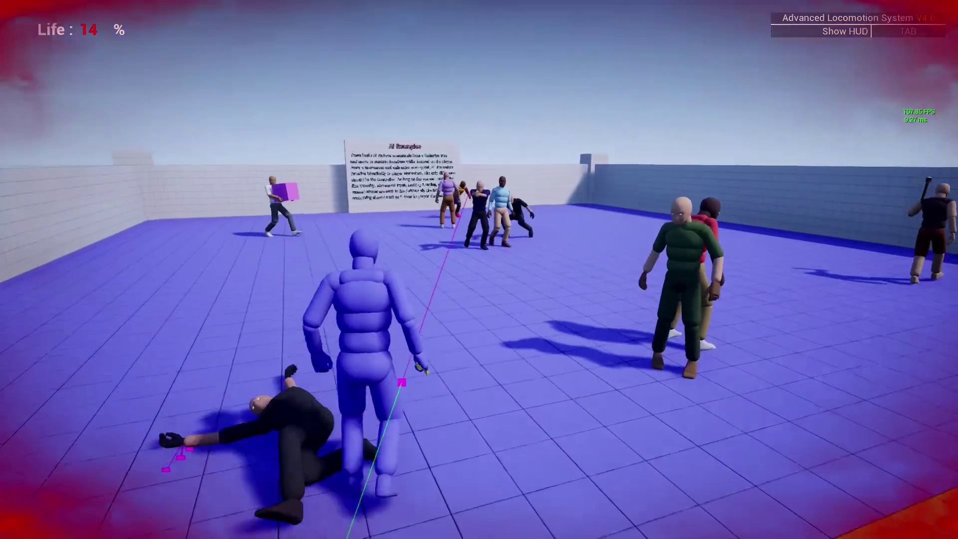
{"action": "key", "text": "w"}
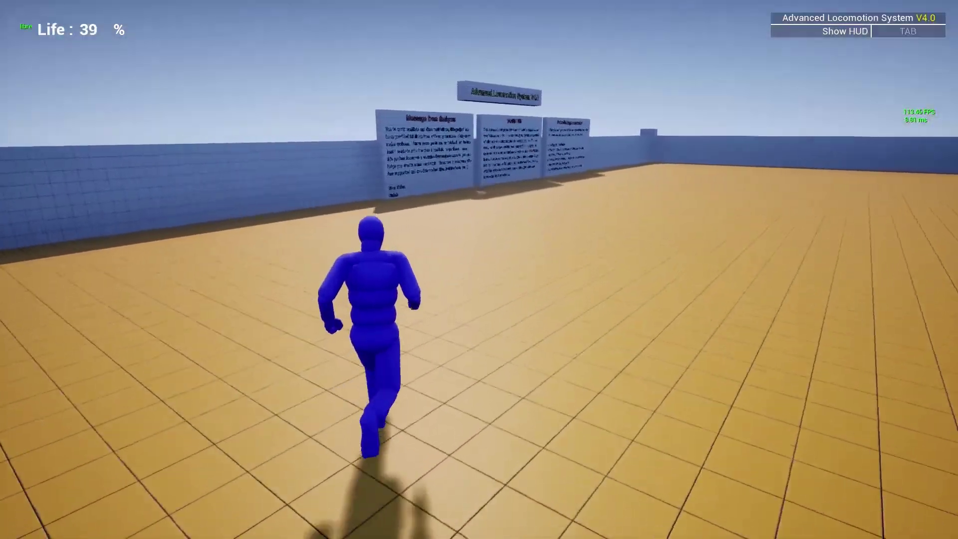
{"action": "key", "text": "w"}
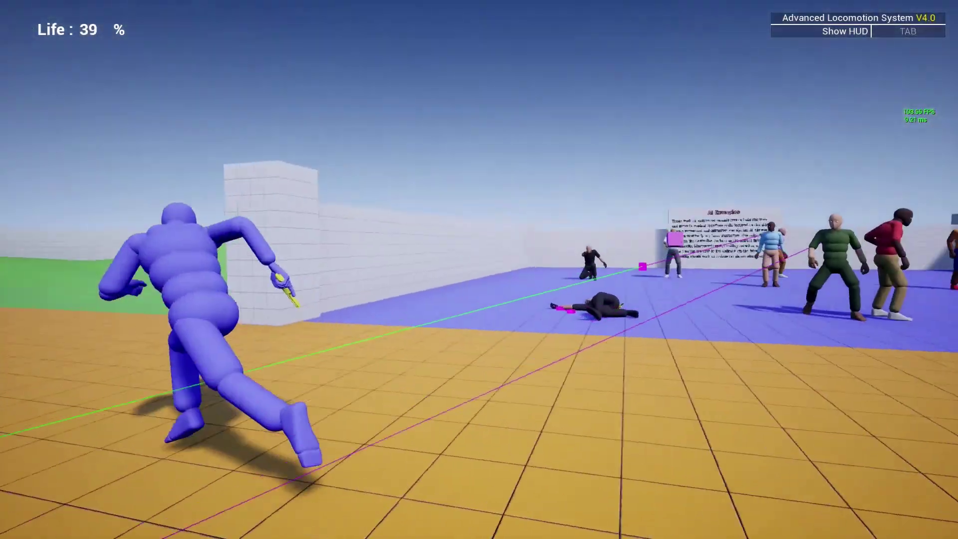
{"action": "key", "text": "w"}
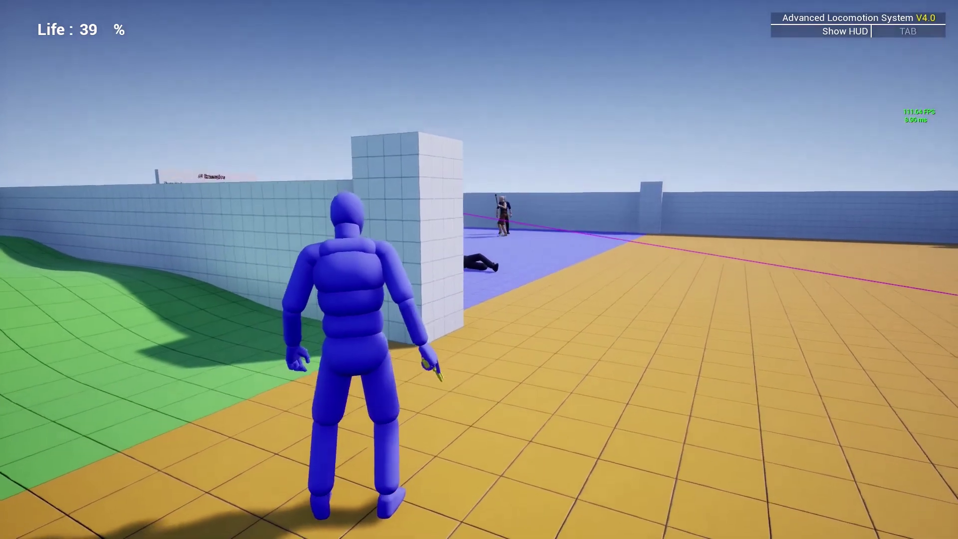
{"action": "key", "text": "Escape"}
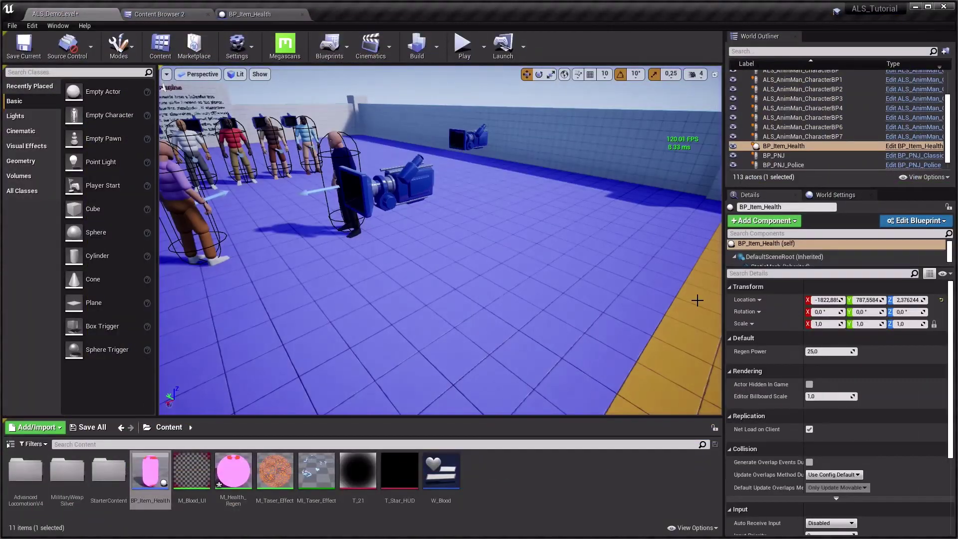
Step: Save ALS_DemoLevel and M_Health_Regen, then open the material docked with its Texture Sample visible
{"action": "left_click", "coordinate": [75, 430]}
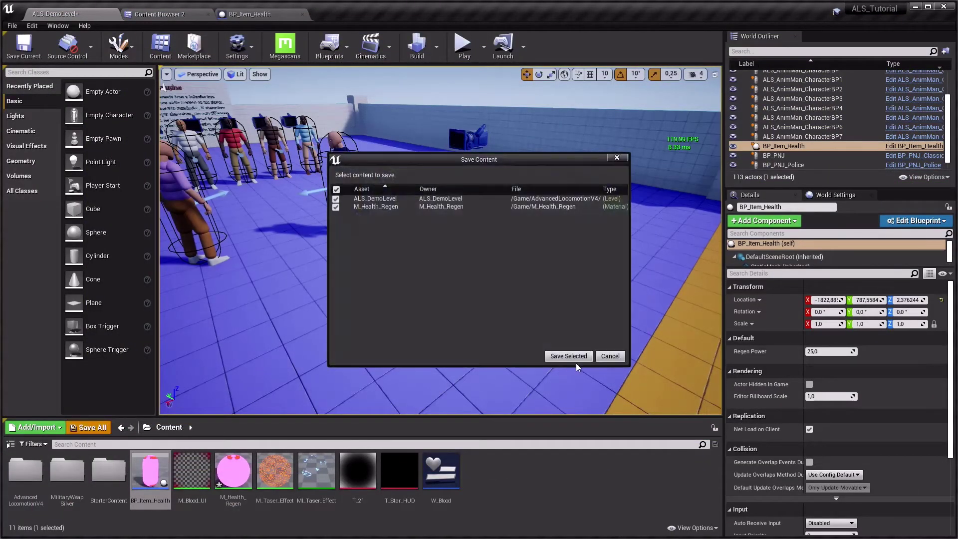
{"action": "left_click", "coordinate": [567, 354]}
{"action": "double_click", "coordinate": [238, 472]}
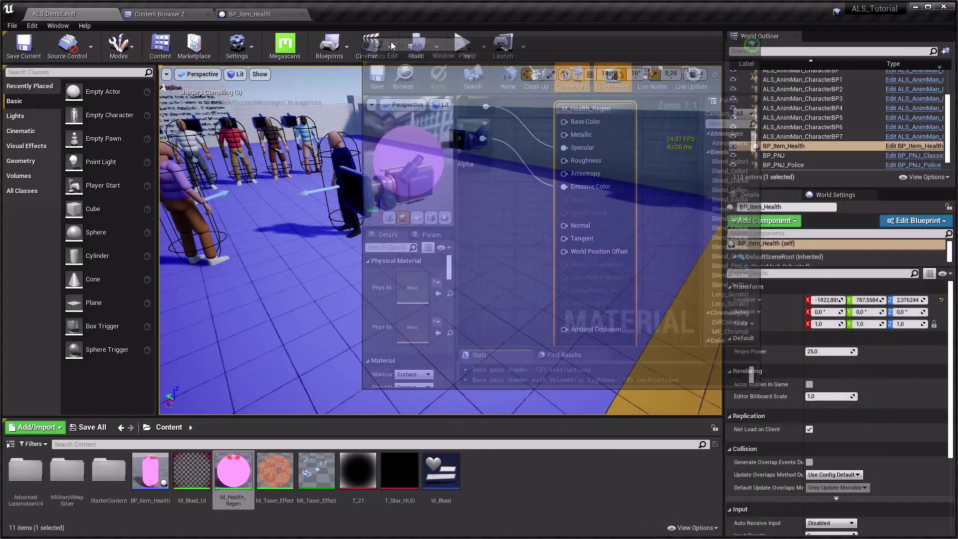
{"action": "left_click_drag", "start_coordinate": [615, 150], "coordinate": [354, 14]}
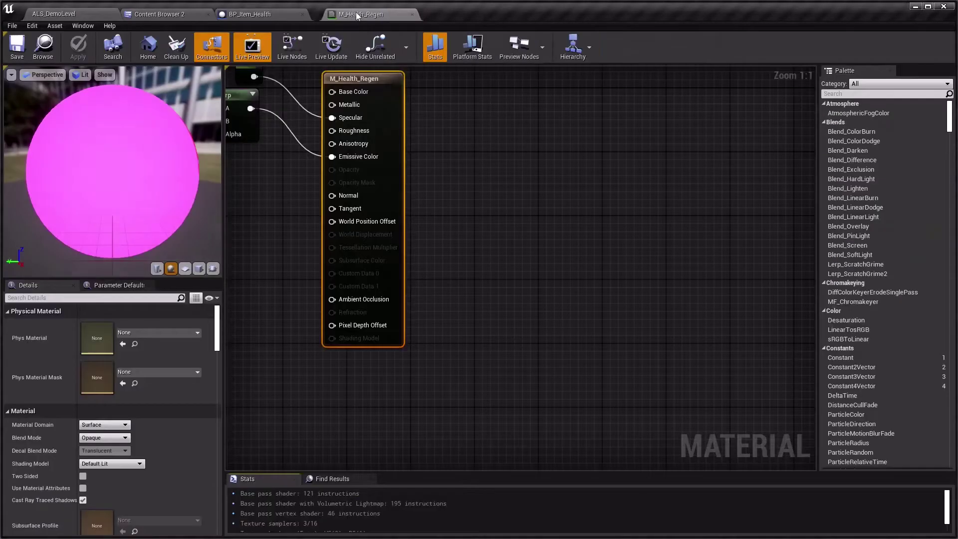
{"action": "right_click_drag", "start_coordinate": [623, 263], "coordinate": [868, 308]}
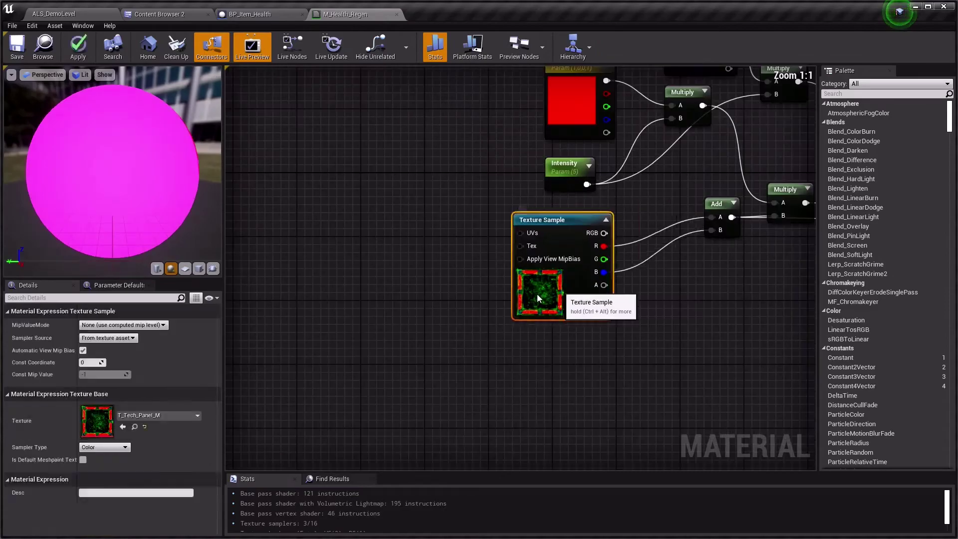
{"action": "left_click_drag", "start_coordinate": [554, 289], "coordinate": [325, 292]}
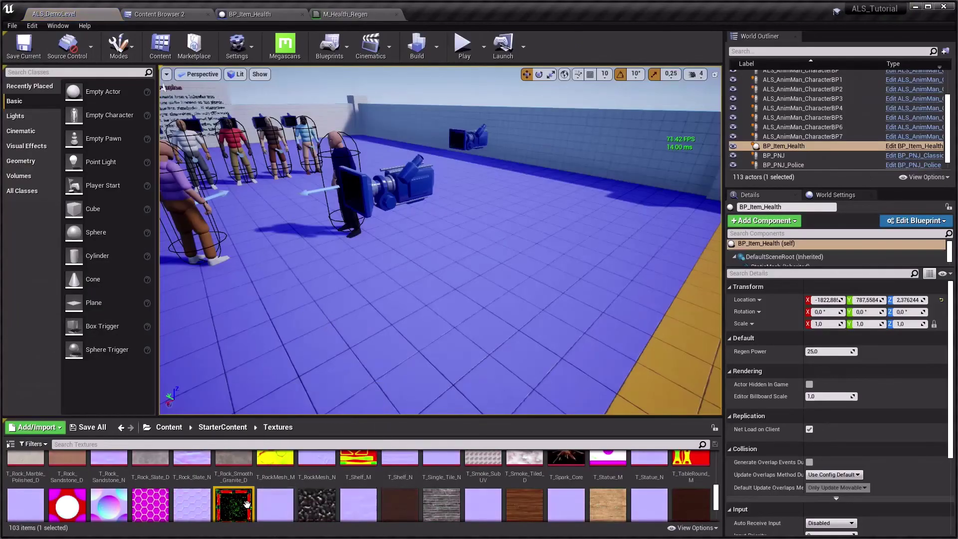
Step: Open T_Tech_Panel_M, toggle its Green channel off and back on, then close it
{"action": "double_click", "coordinate": [247, 504]}
{"action": "left_click", "coordinate": [19, 74]}
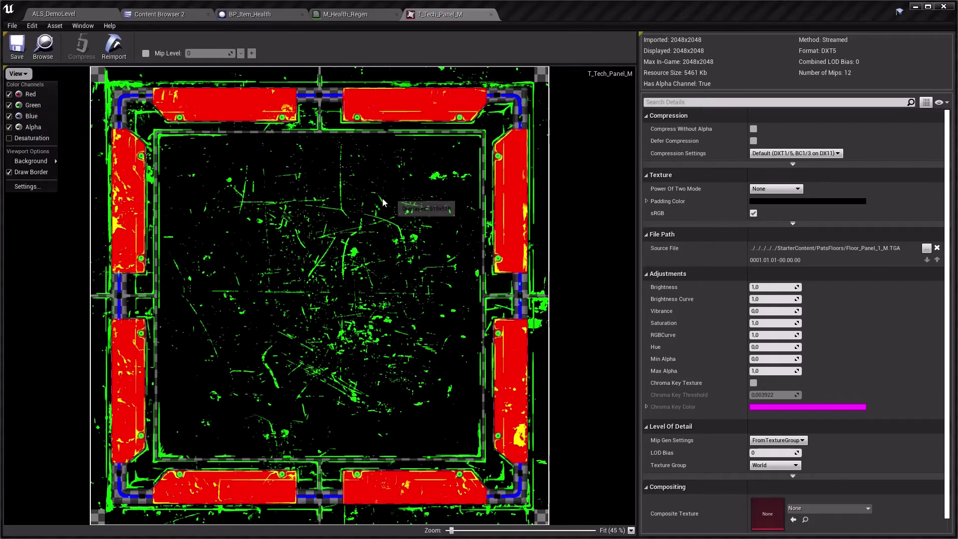
{"action": "left_click", "coordinate": [42, 111]}
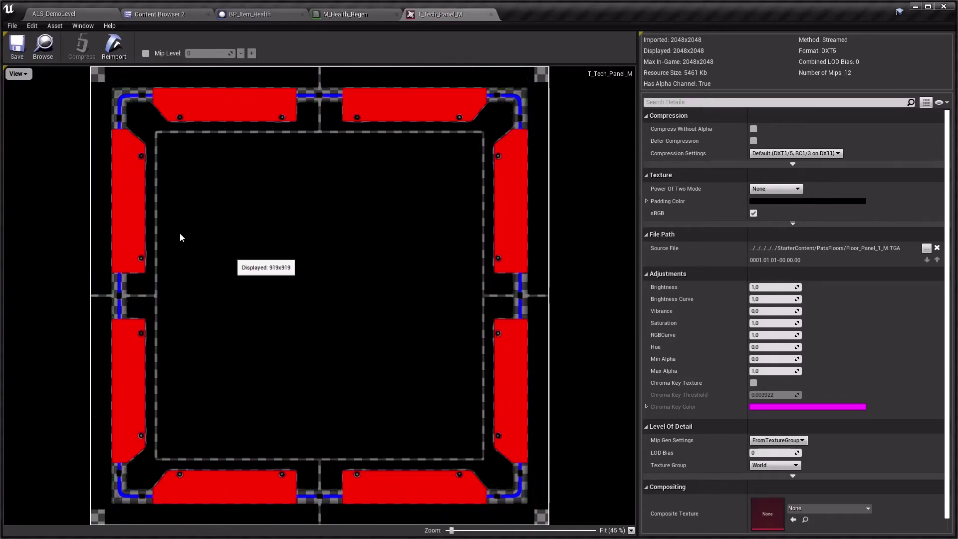
{"action": "left_click", "coordinate": [18, 74]}
{"action": "left_click", "coordinate": [35, 108]}
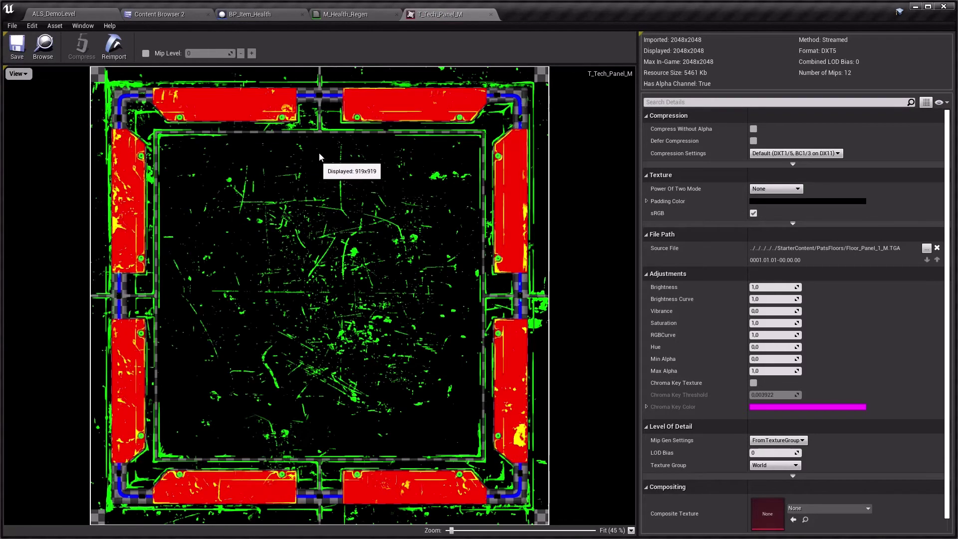
{"action": "middle_click", "coordinate": [451, 17]}
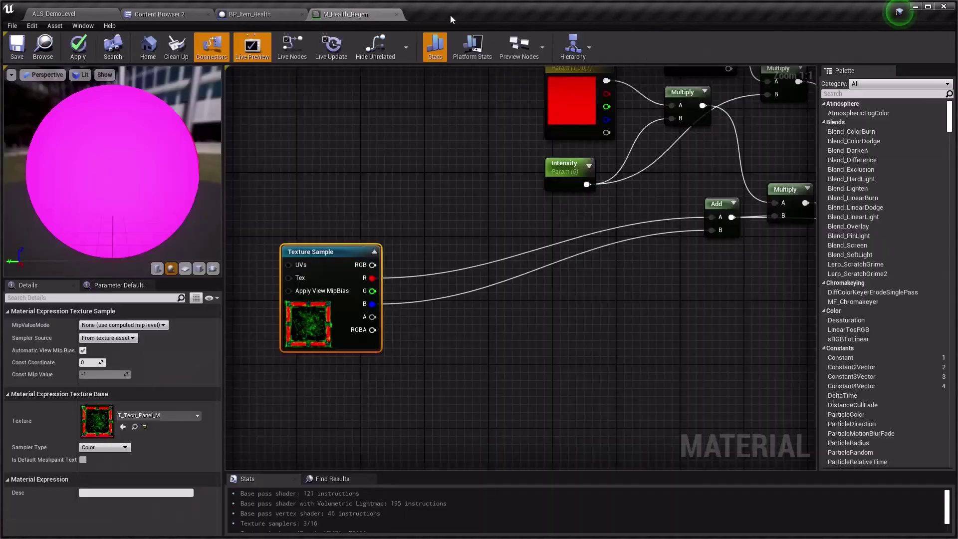
Step: Move the Add node beside the Texture Sample in M_Health_Regen
{"action": "left_click", "coordinate": [422, 279]}
{"action": "right_click_drag", "start_coordinate": [422, 279], "coordinate": [364, 292]}
{"action": "left_click", "coordinate": [664, 217]}
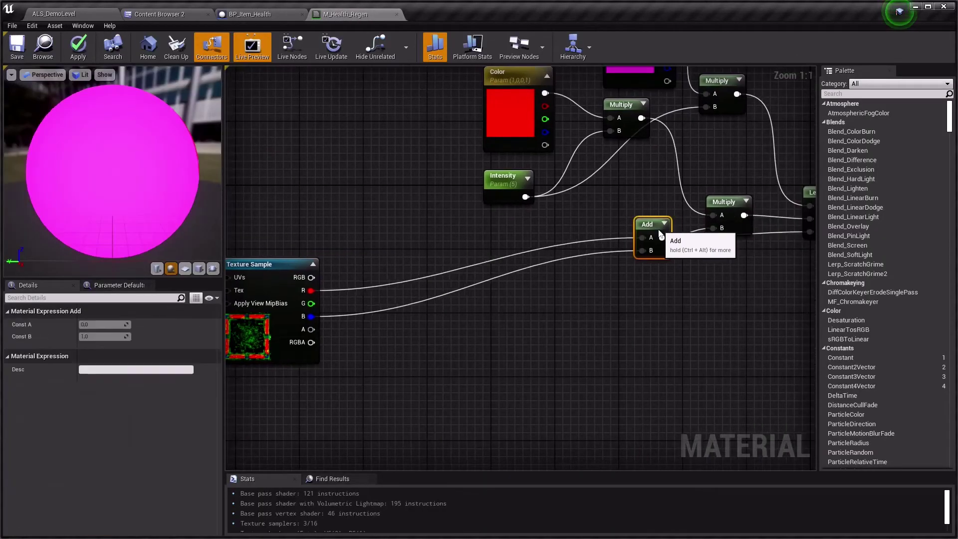
{"action": "mouse_move", "coordinate": [663, 217]}
{"action": "left_mouse_down"}
{"action": "mouse_move", "coordinate": [298, 272]}
{"action": "mouse_move", "coordinate": [375, 286]}
{"action": "left_mouse_up"}
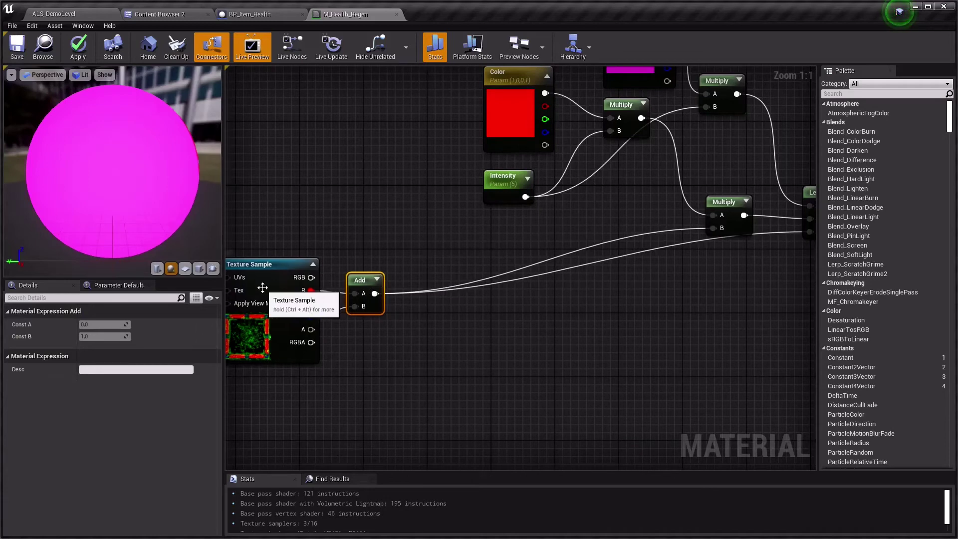
Step: Reposition the Multiply and Lerp nodes and preview the material on a cube
{"action": "left_click", "coordinate": [471, 258]}
{"action": "right_click_drag", "start_coordinate": [472, 259], "coordinate": [368, 289]}
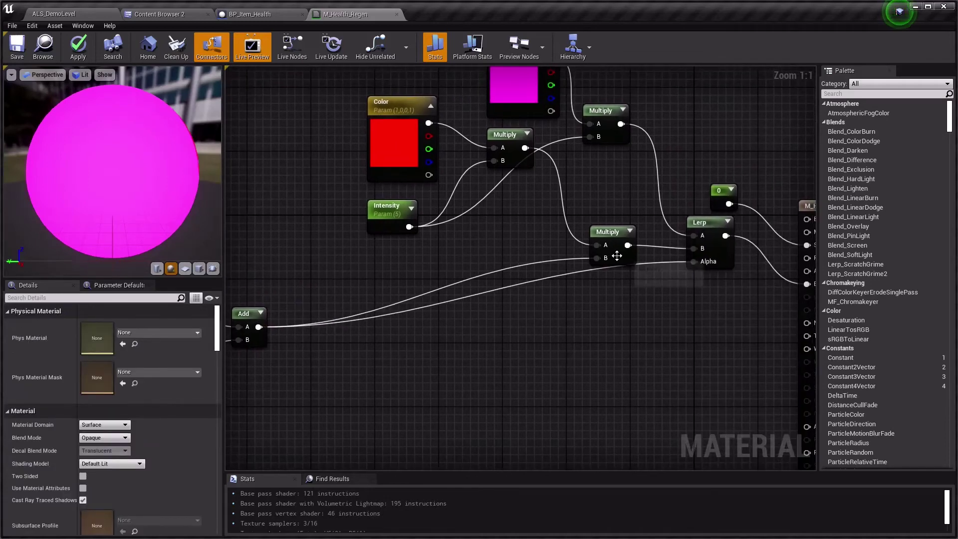
{"action": "left_click_drag", "start_coordinate": [617, 256], "coordinate": [570, 230]}
{"action": "mouse_move", "coordinate": [708, 222]}
{"action": "left_mouse_down"}
{"action": "mouse_move", "coordinate": [709, 275]}
{"action": "mouse_move", "coordinate": [676, 278]}
{"action": "left_mouse_up"}
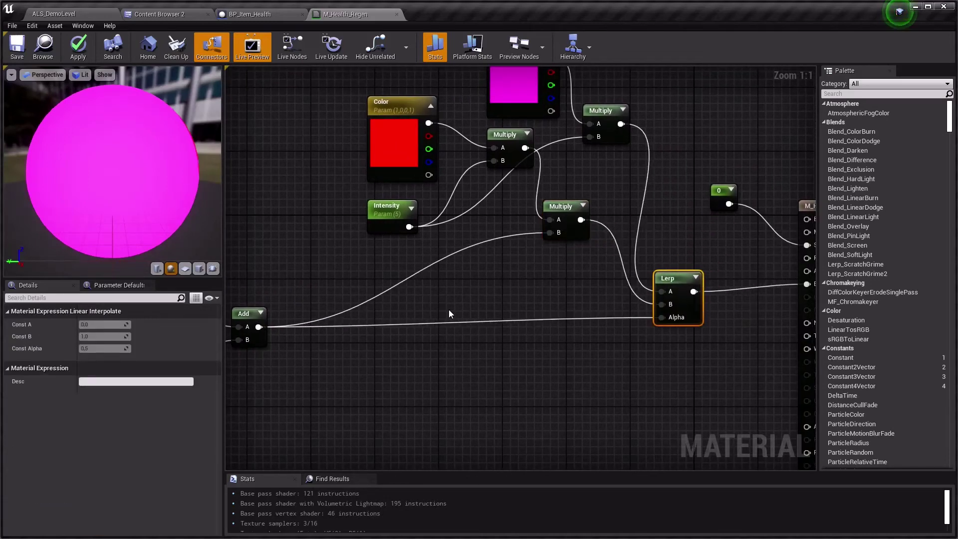
{"action": "left_click", "coordinate": [449, 313]}
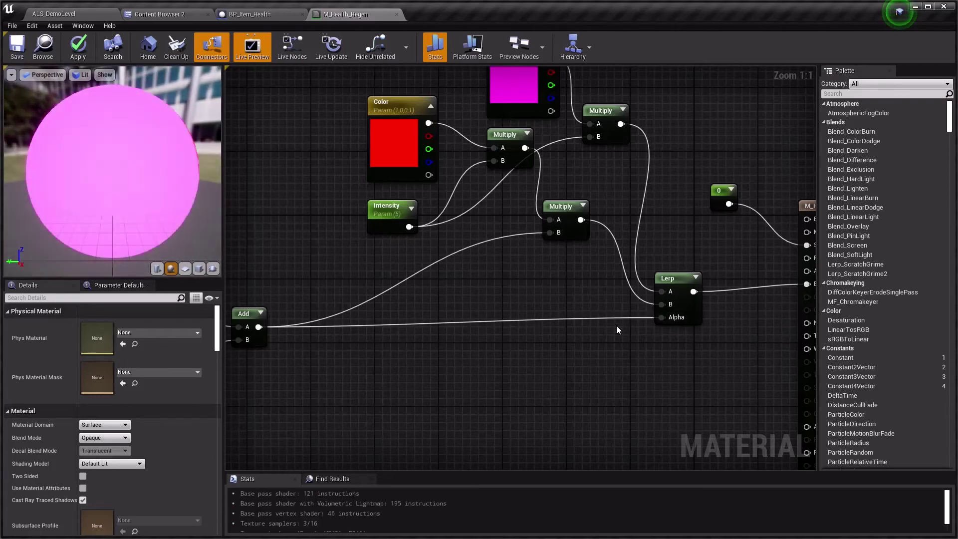
{"action": "right_click_drag", "start_coordinate": [280, 319], "coordinate": [342, 333]}
{"action": "left_click_drag", "start_coordinate": [124, 244], "coordinate": [206, 249]}
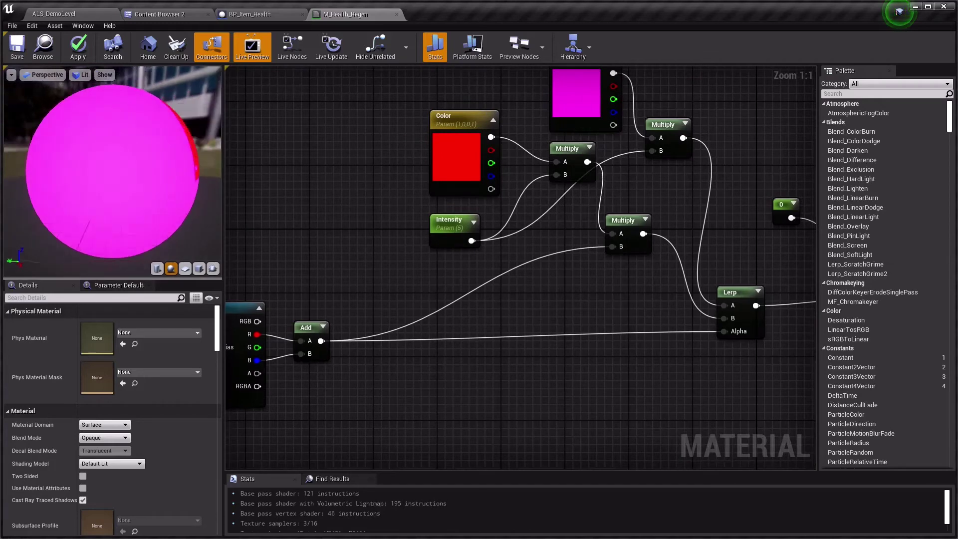
{"action": "left_click", "coordinate": [200, 269]}
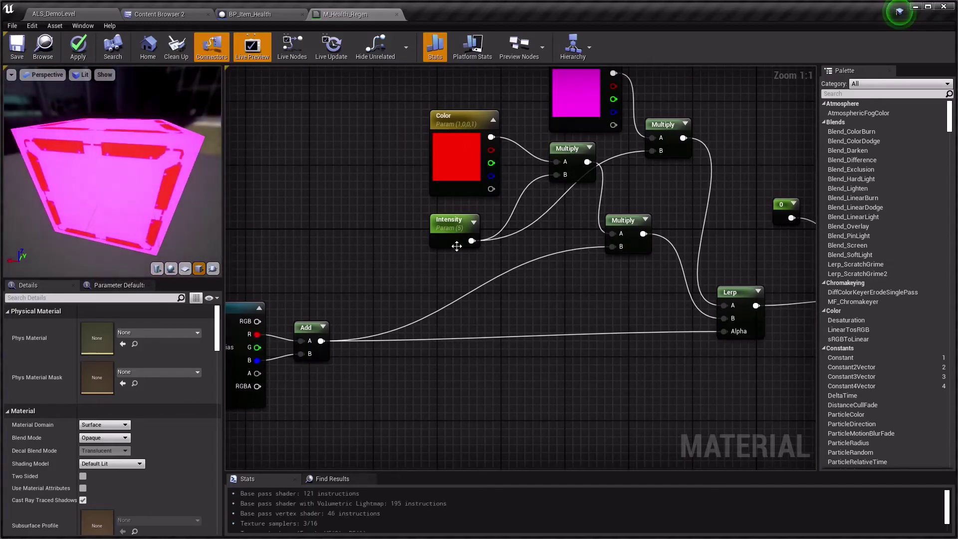
Step: Try the texture's G channel on Lerp Alpha, then reconnect the Add result to Alpha
{"action": "right_click_drag", "start_coordinate": [457, 246], "coordinate": [294, 305]}
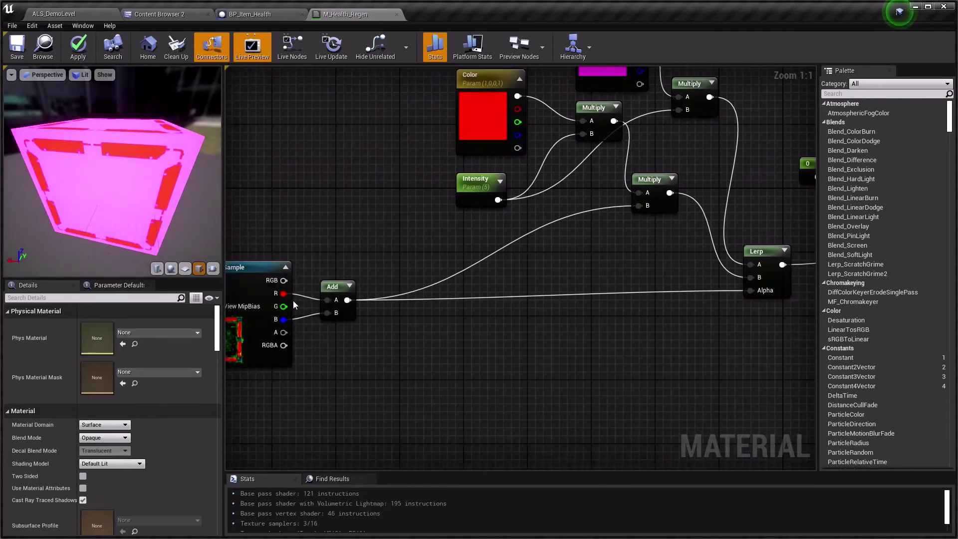
{"action": "left_click_drag", "start_coordinate": [283, 306], "coordinate": [750, 290]}
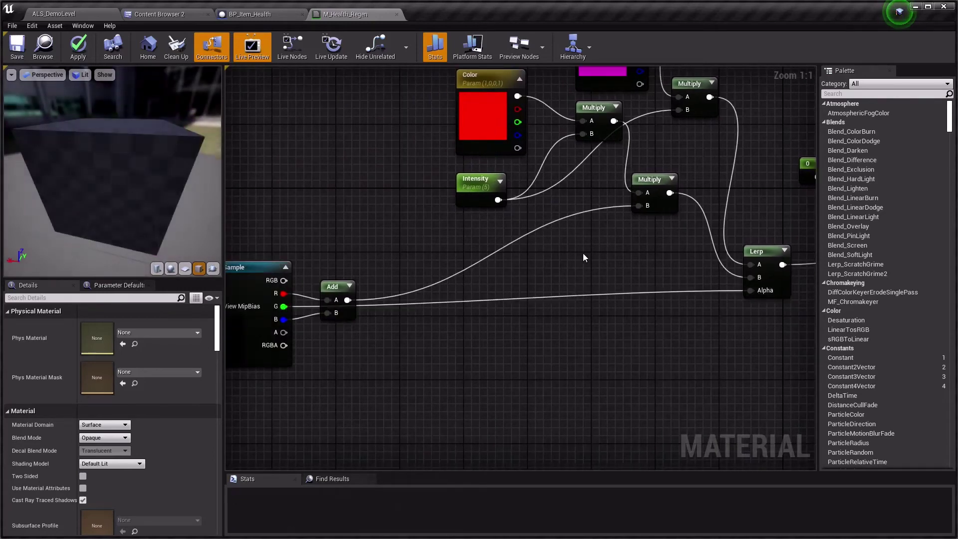
{"action": "right_click_drag", "start_coordinate": [585, 257], "coordinate": [510, 287]}
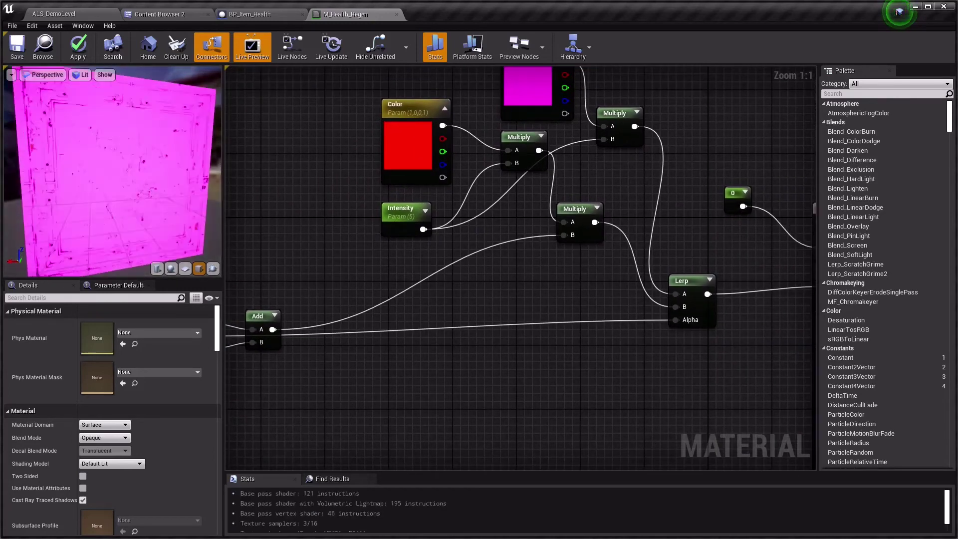
{"action": "right_click_drag", "start_coordinate": [271, 323], "coordinate": [335, 333]}
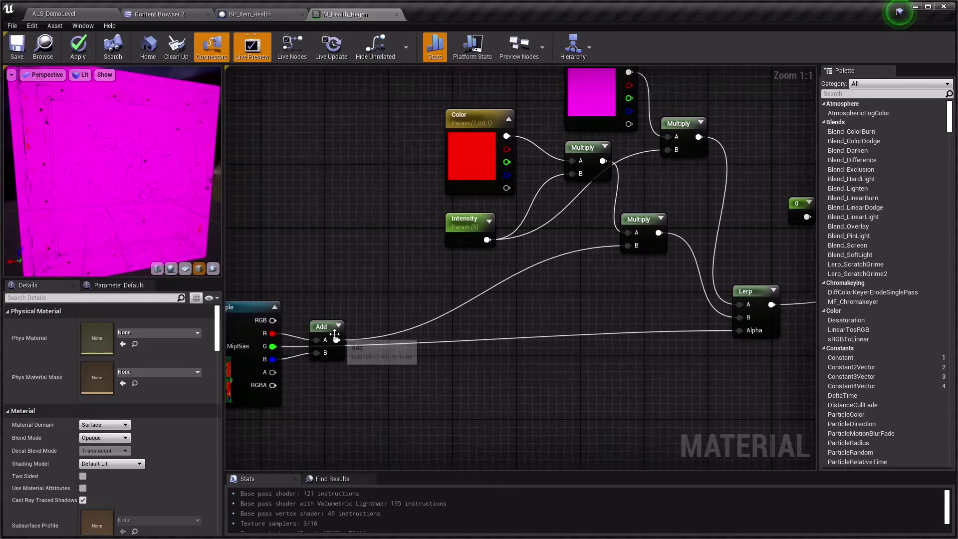
{"action": "left_click_drag", "start_coordinate": [337, 340], "coordinate": [751, 333]}
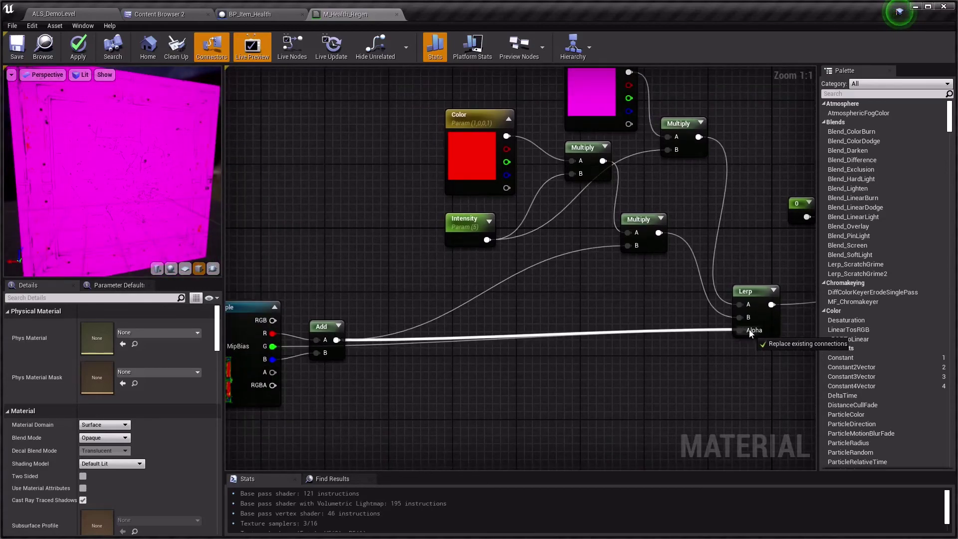
{"action": "right_click_drag", "start_coordinate": [427, 259], "coordinate": [478, 353]}
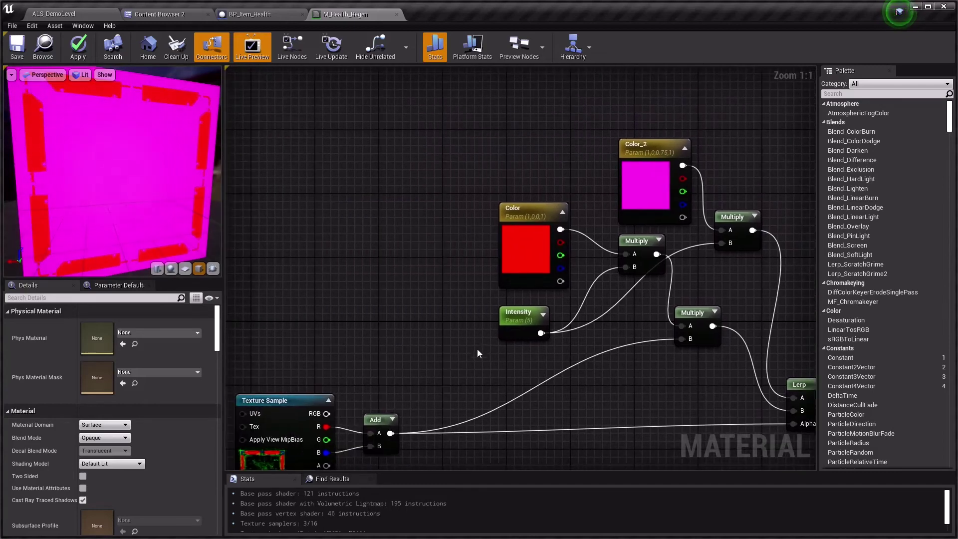
Step: Regroup the Intensity, Color and Multiply nodes and set Intensity's default to 15
{"action": "left_click_drag", "start_coordinate": [519, 314], "coordinate": [335, 323]}
{"action": "left_click_drag", "start_coordinate": [524, 246], "coordinate": [277, 235]}
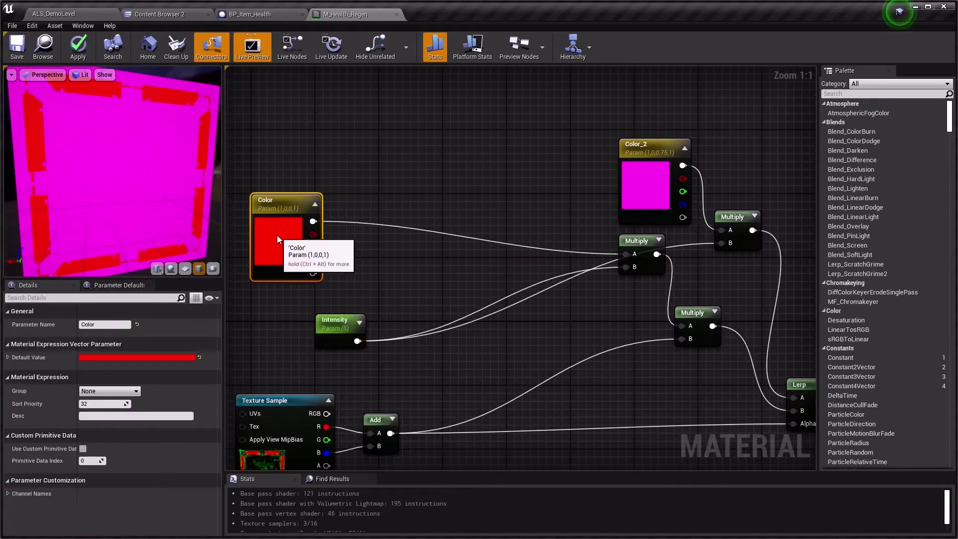
{"action": "left_click_drag", "start_coordinate": [625, 250], "coordinate": [469, 221]}
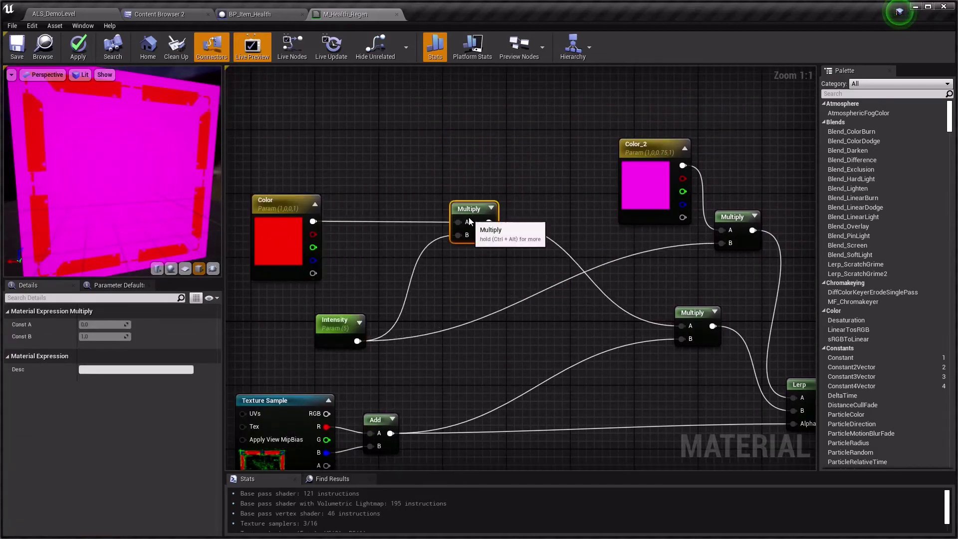
{"action": "left_click_drag", "start_coordinate": [341, 326], "coordinate": [297, 305]}
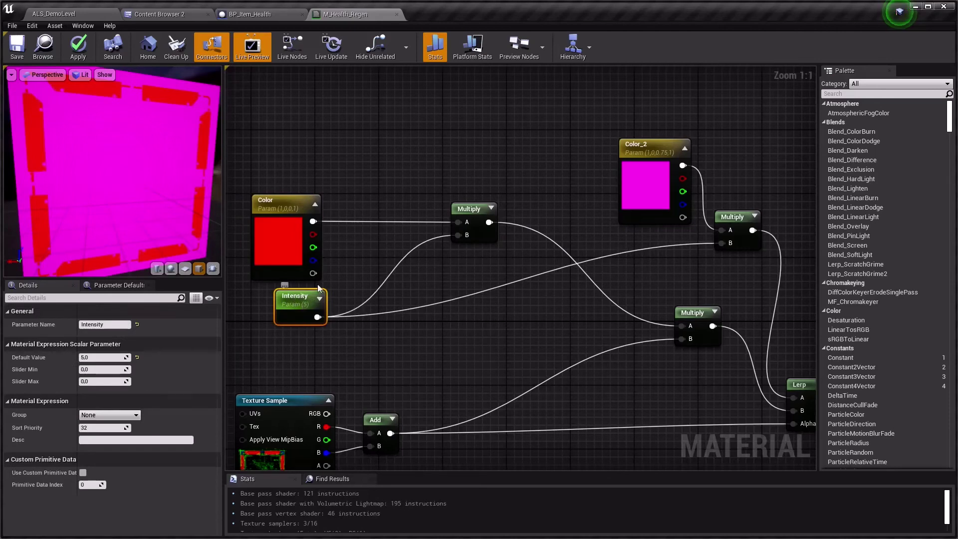
{"action": "left_click", "coordinate": [100, 359]}
{"action": "type", "text": "15"}
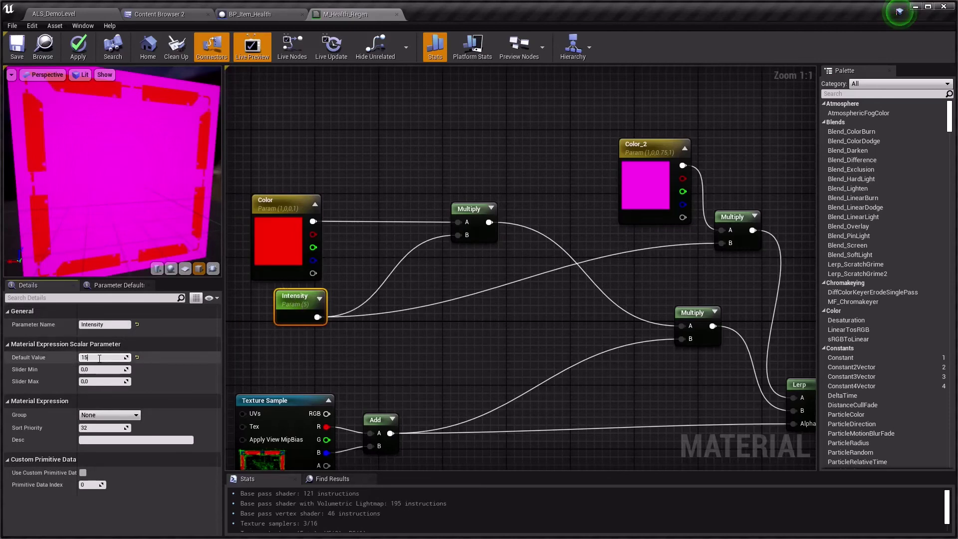
{"action": "key", "text": "Return"}
{"action": "left_click", "coordinate": [522, 277]}
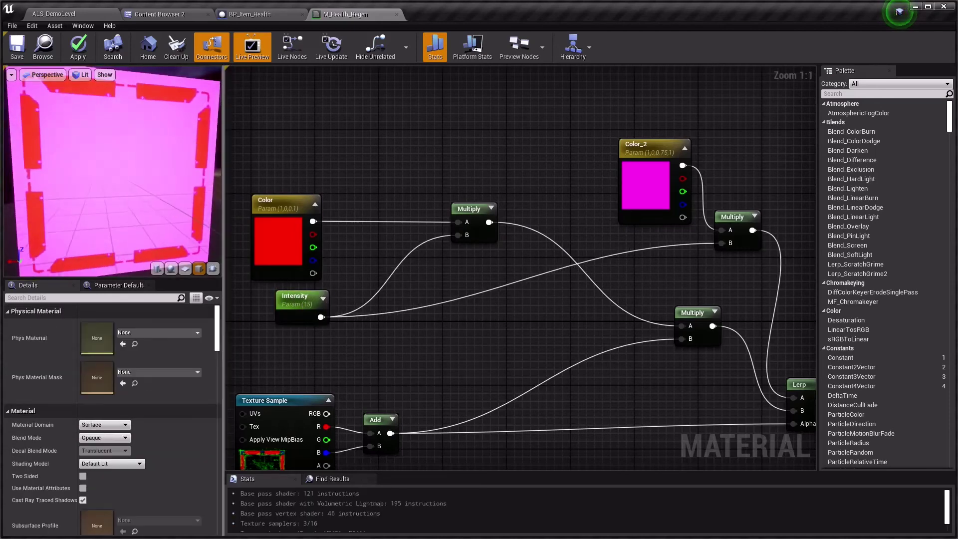
Step: Check the graph up to the M_Health_Regen output node and save the material
{"action": "right_click_drag", "start_coordinate": [528, 289], "coordinate": [490, 282]}
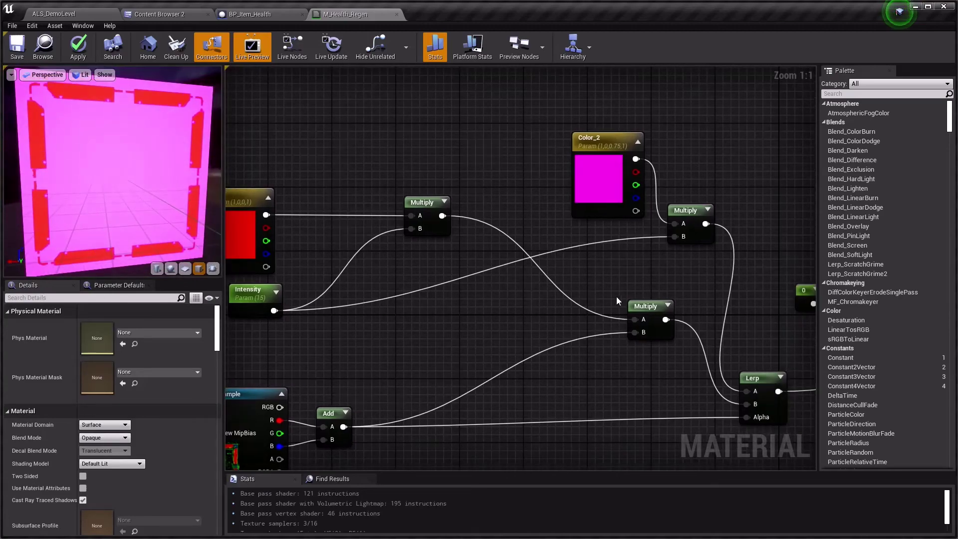
{"action": "right_click_drag", "start_coordinate": [617, 301], "coordinate": [625, 261]}
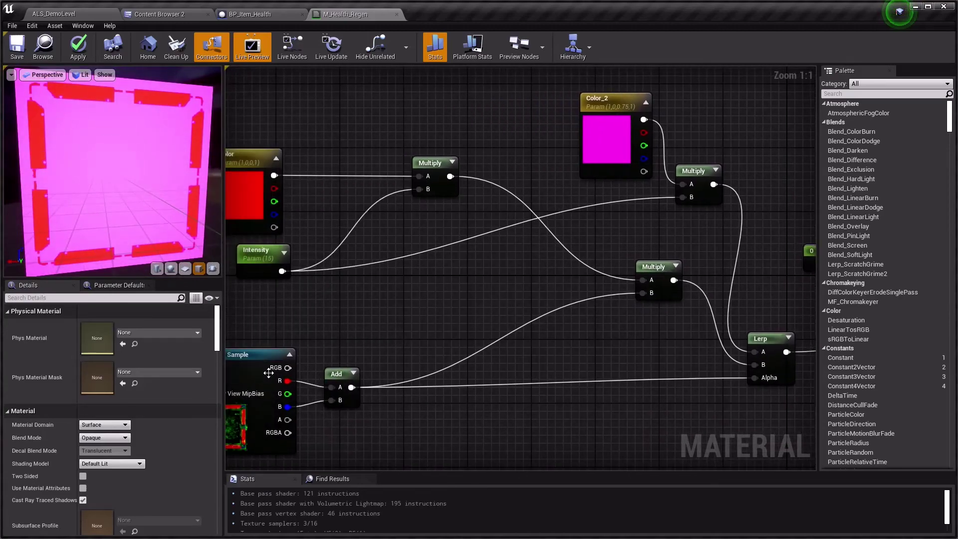
{"action": "right_click_drag", "start_coordinate": [585, 215], "coordinate": [424, 261]}
{"action": "left_click", "coordinate": [439, 159]}
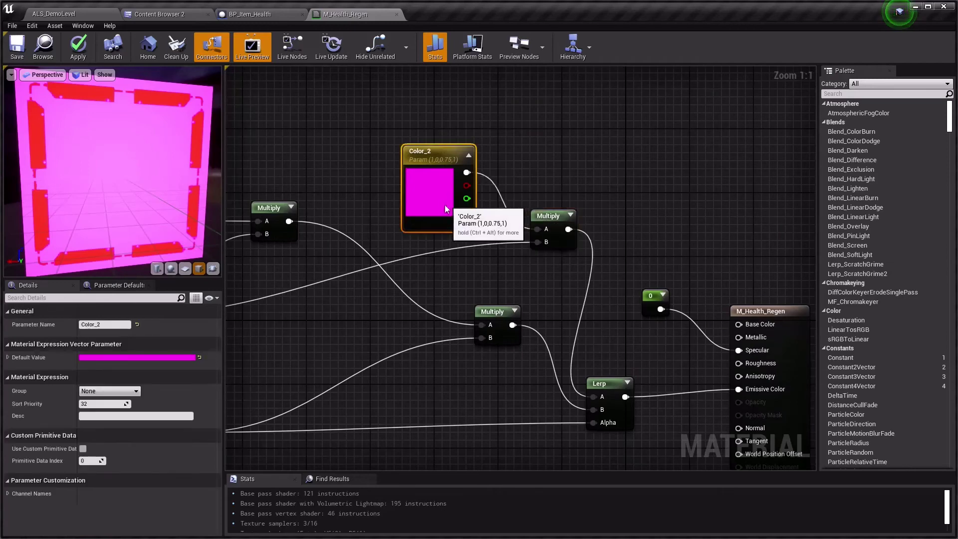
{"action": "right_click_drag", "start_coordinate": [770, 313], "coordinate": [595, 278]}
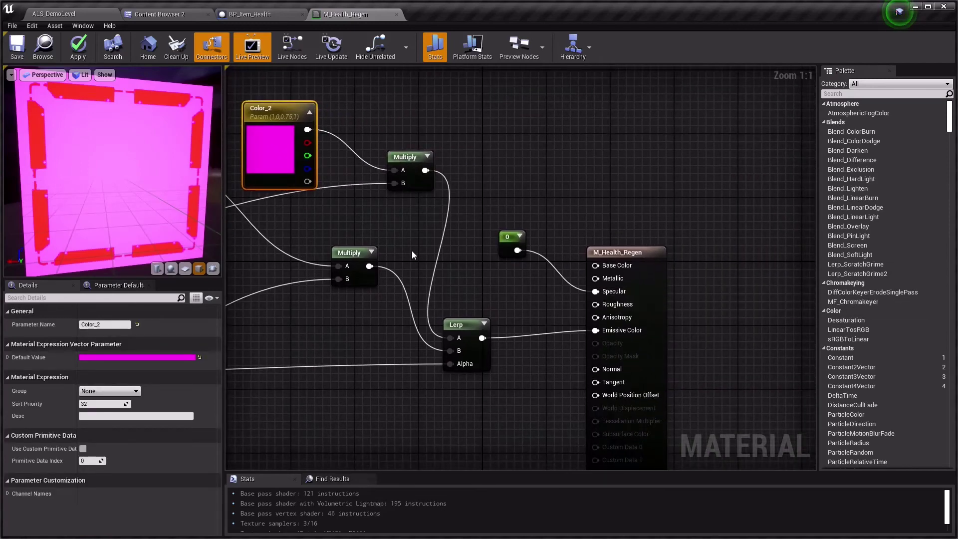
{"action": "mouse_move", "coordinate": [412, 255]}
{"action": "right_mouse_down"}
{"action": "mouse_move", "coordinate": [492, 230]}
{"action": "mouse_move", "coordinate": [633, 233]}
{"action": "right_mouse_up"}
{"action": "scroll", "coordinate": [495, 253], "scroll_direction": "down", "scroll_amount": 3}
{"action": "left_click", "coordinate": [451, 333]}
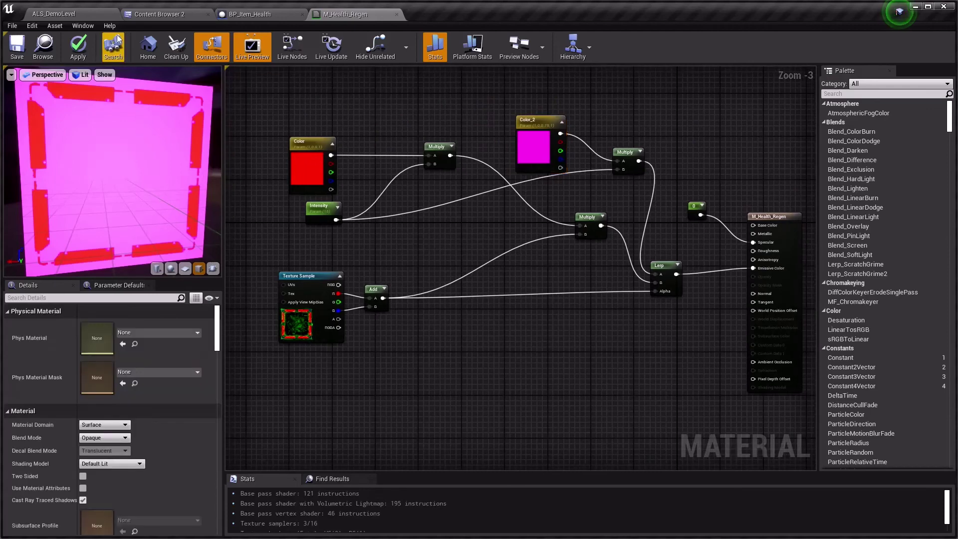
{"action": "left_click", "coordinate": [19, 49]}
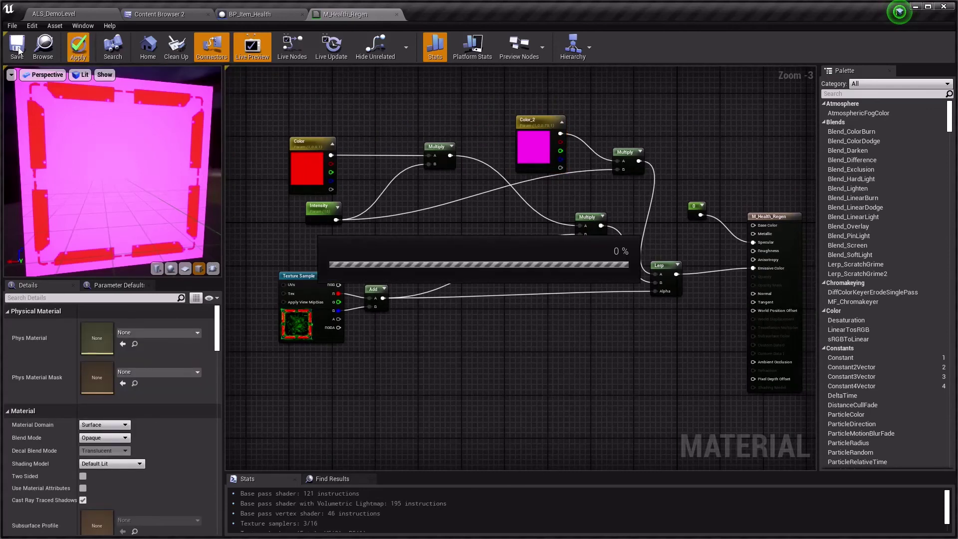
Step: Create the material instance M_Health_Regen_Inst from M_Health_Regen
{"action": "left_click", "coordinate": [43, 46]}
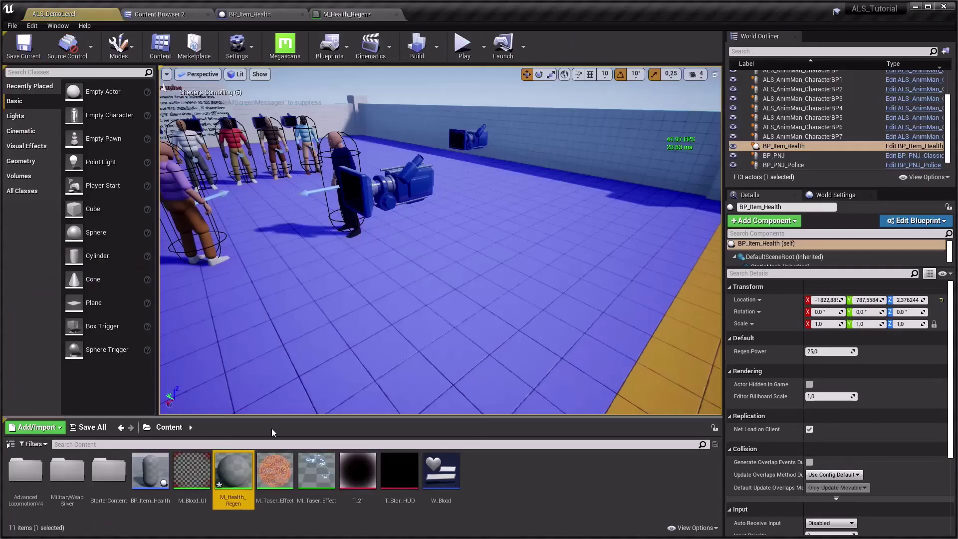
{"action": "right_click", "coordinate": [233, 492]}
{"action": "left_click", "coordinate": [279, 361]}
{"action": "key", "text": "Return"}
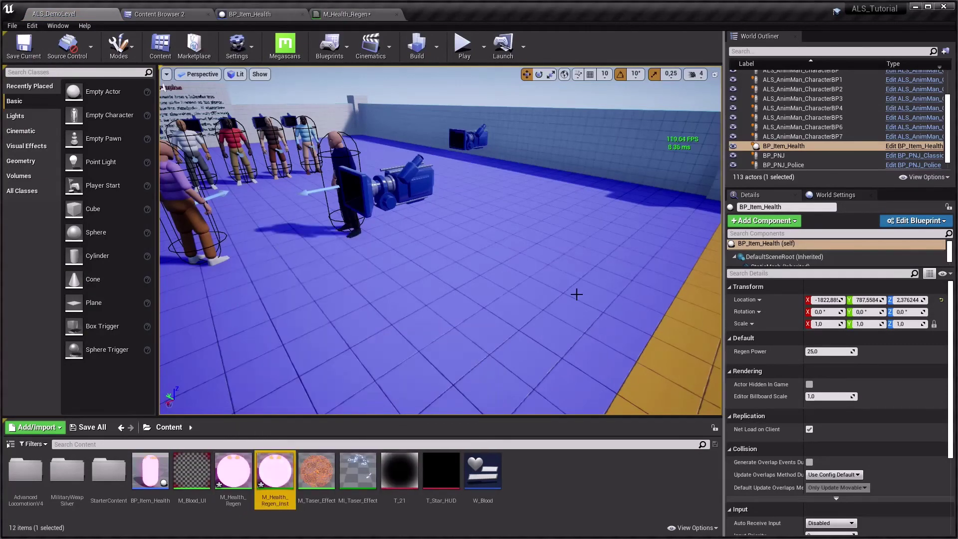
{"action": "key", "text": "f"}
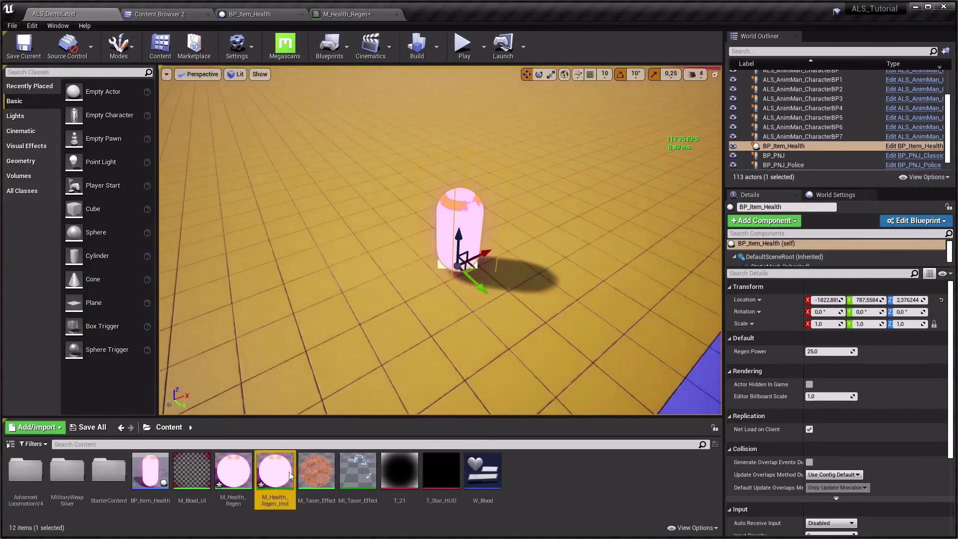
Step: In M_Health_Regen_Inst, override Color to cyan and Color_2 to blue
{"action": "double_click", "coordinate": [290, 475]}
{"action": "left_click", "coordinate": [246, 147]}
{"action": "left_click", "coordinate": [247, 158]}
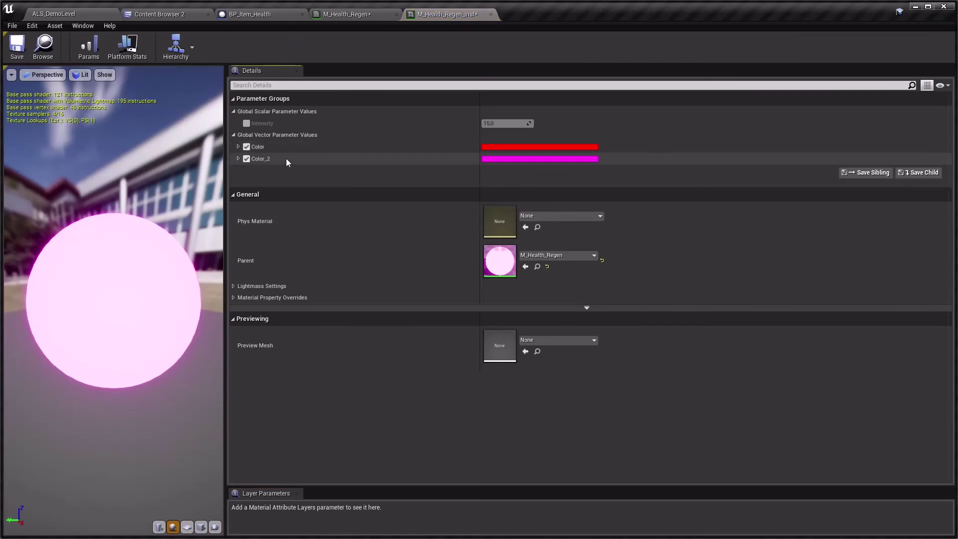
{"action": "left_click", "coordinate": [492, 148]}
{"action": "left_click", "coordinate": [509, 244]}
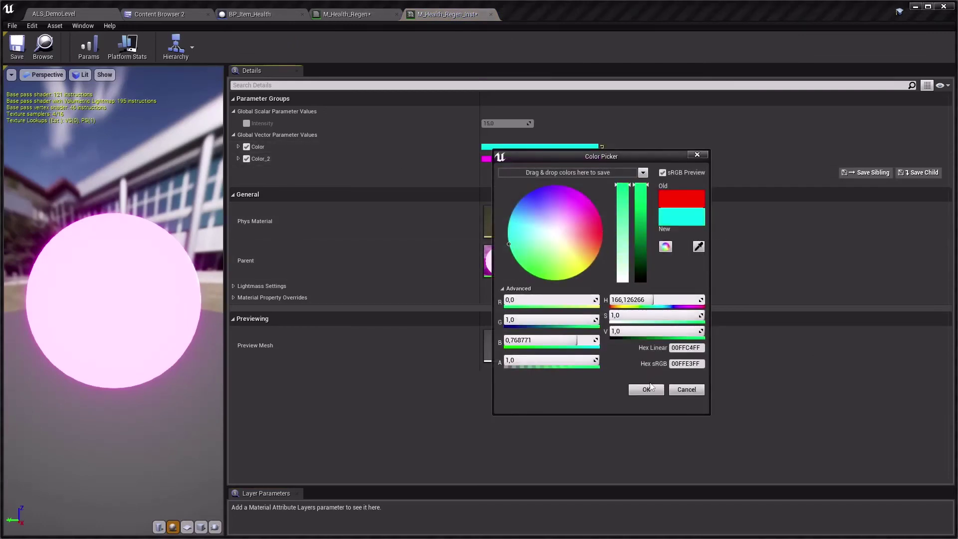
{"action": "left_click", "coordinate": [632, 389]}
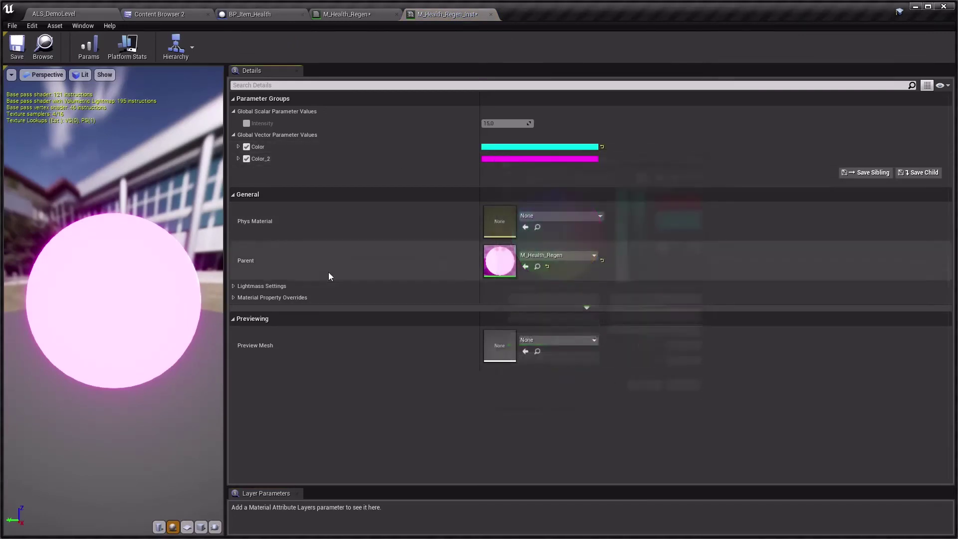
{"action": "left_click", "coordinate": [507, 161]}
{"action": "left_click", "coordinate": [541, 211]}
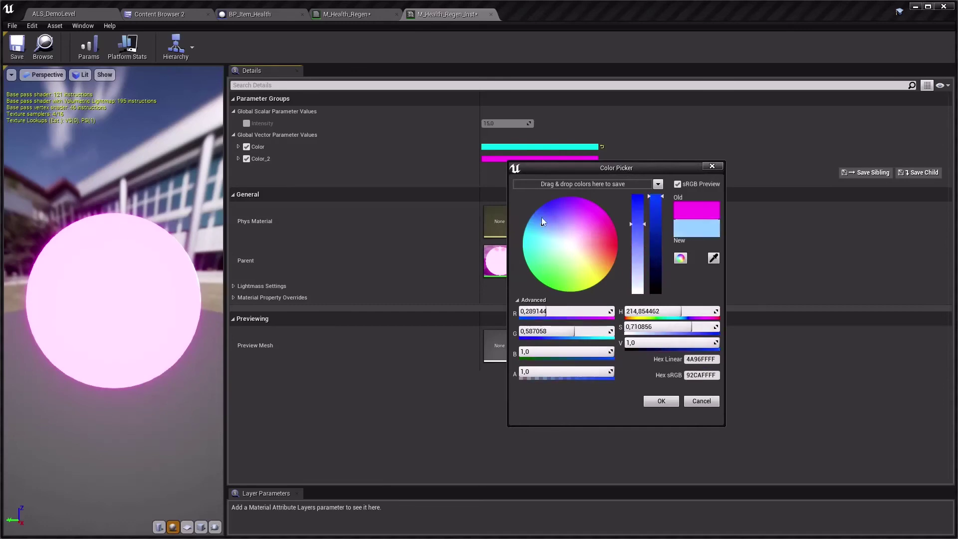
{"action": "left_click", "coordinate": [661, 401]}
{"action": "left_click", "coordinate": [334, 16]}
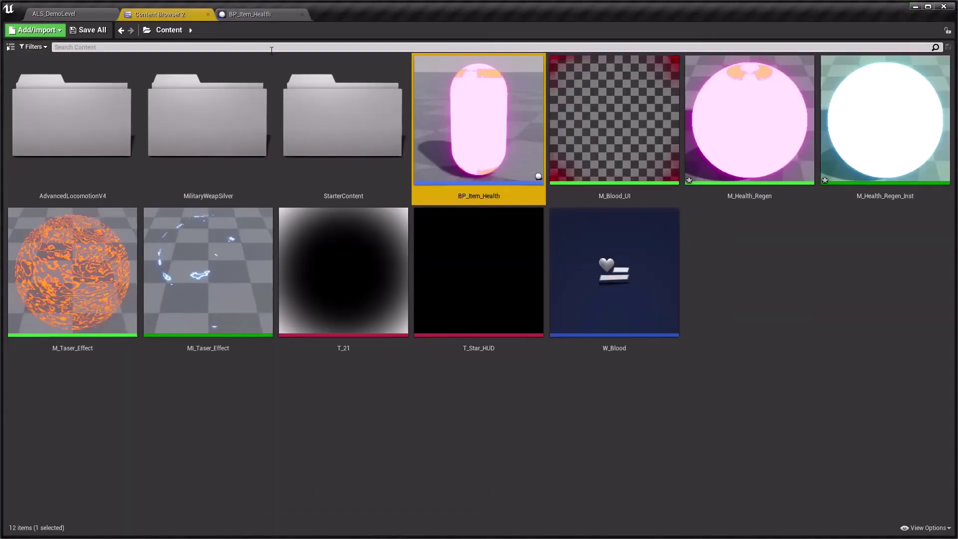
Step: Create a child blueprint of BP_Item_Health named BP_Item_Health_2
{"action": "right_click", "coordinate": [480, 152]}
{"action": "left_click", "coordinate": [543, 166]}
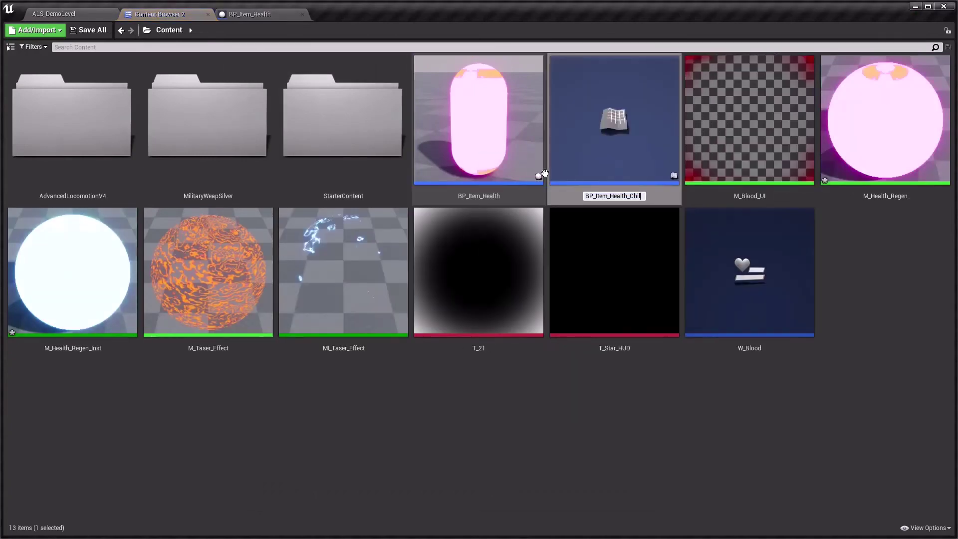
{"action": "type", "text": "2"}
{"action": "key", "text": "Return"}
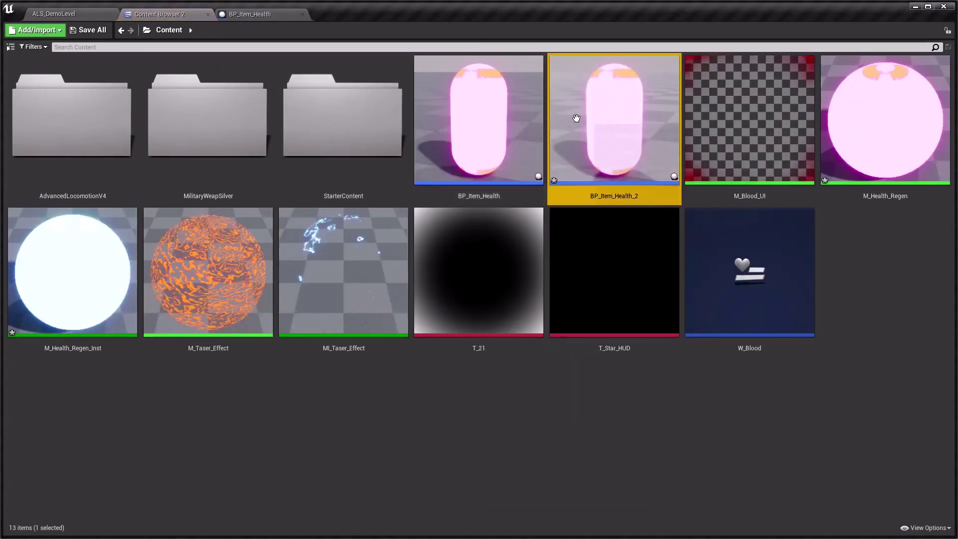
Step: Give BP_Item_Health_2 the M_Health_Regen_Inst material and Regen Power 50, then place it in the level
{"action": "double_click", "coordinate": [575, 118]}
{"action": "left_click", "coordinate": [61, 261]}
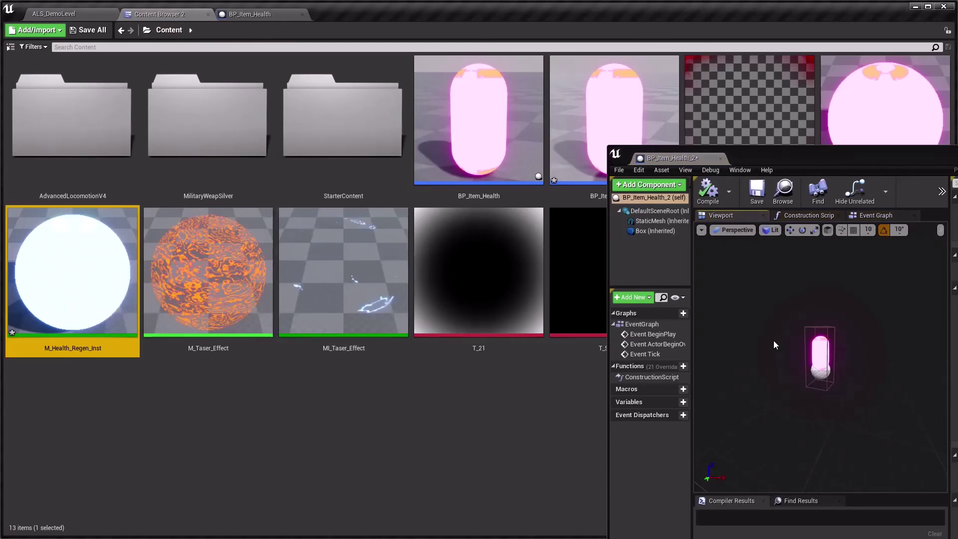
{"action": "left_click", "coordinate": [824, 353]}
{"action": "left_click_drag", "start_coordinate": [823, 158], "coordinate": [458, 127]}
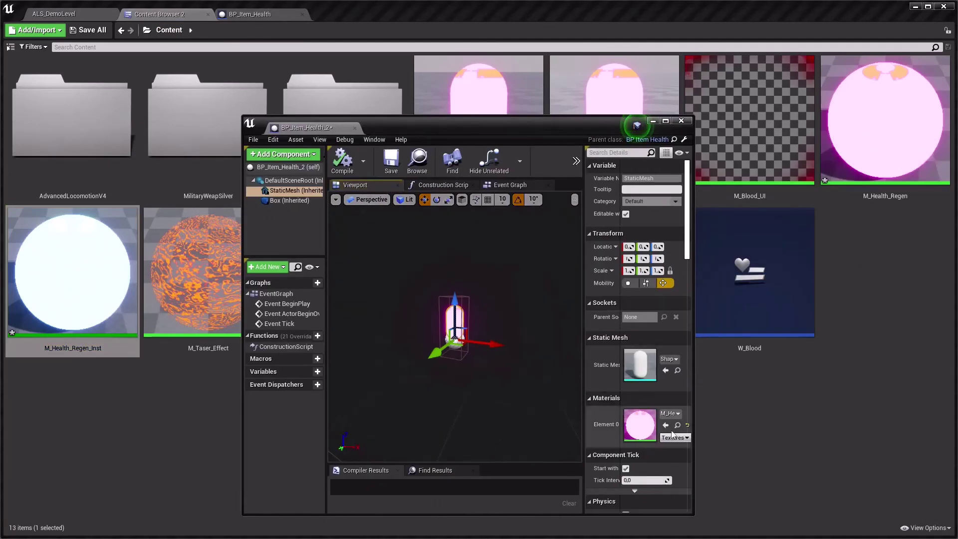
{"action": "left_click", "coordinate": [288, 166]}
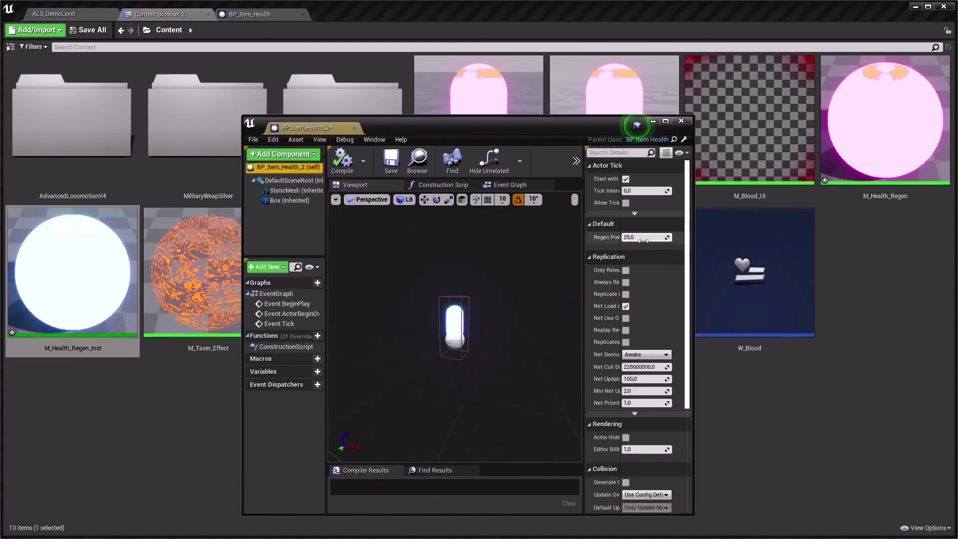
{"action": "type", "text": "50"}
{"action": "key", "text": "Return"}
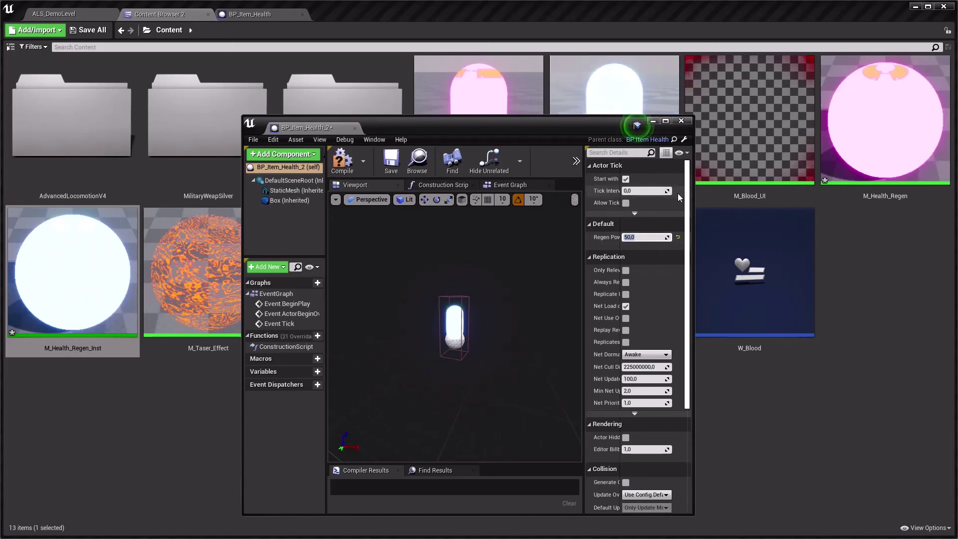
{"action": "left_click", "coordinate": [681, 120]}
{"action": "mouse_move", "coordinate": [656, 128]}
{"action": "left_mouse_down"}
{"action": "mouse_move", "coordinate": [74, 10]}
{"action": "mouse_move", "coordinate": [394, 279]}
{"action": "left_mouse_up"}
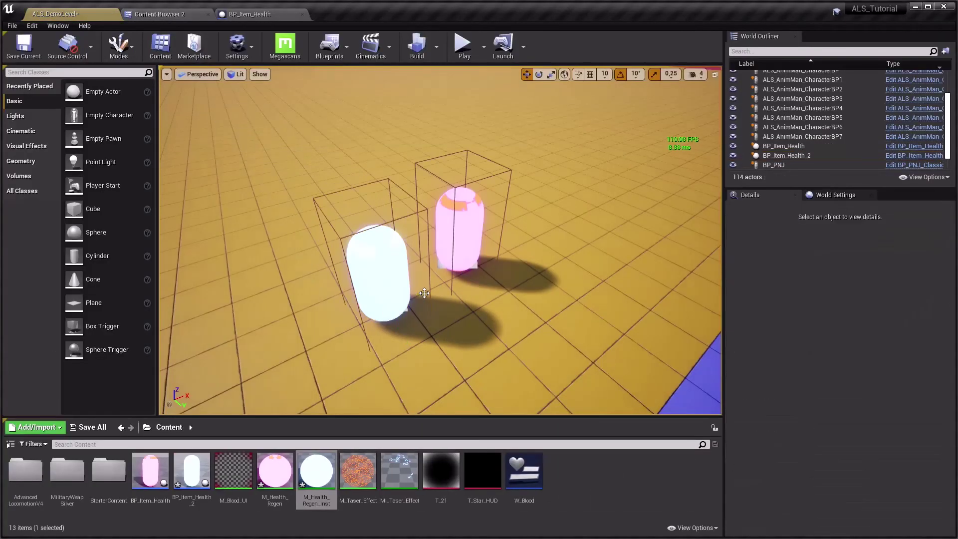
Step: Playtest the level, running the character through the white capsule toward the blue area
{"action": "key", "text": "F11"}
{"action": "key", "text": "alt+p"}
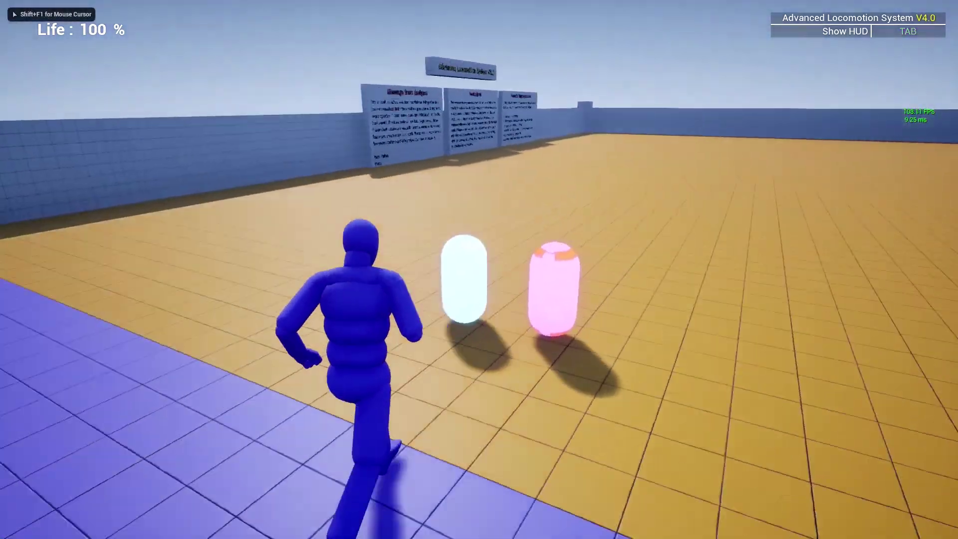
{"action": "key", "text": "w"}
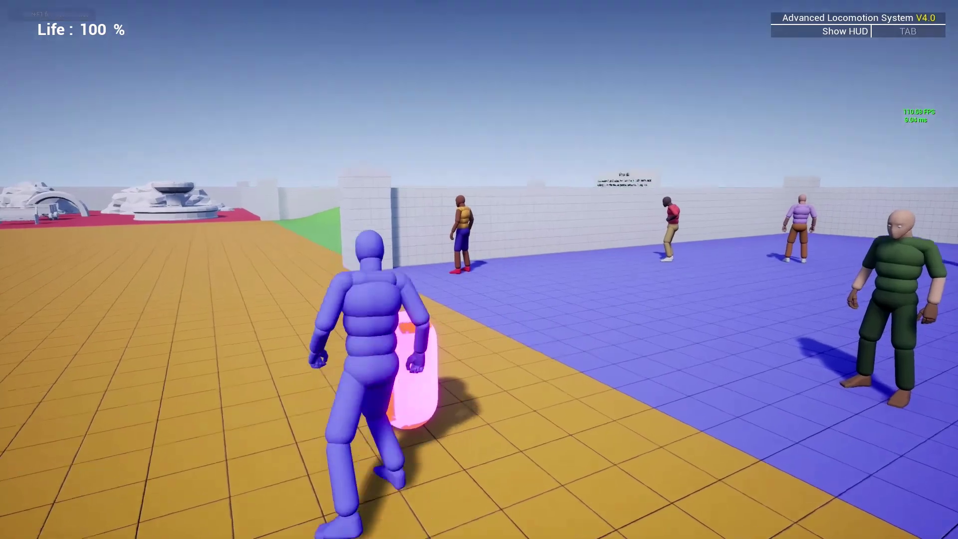
{"action": "key", "text": "w"}
{"action": "key", "text": "Escape"}
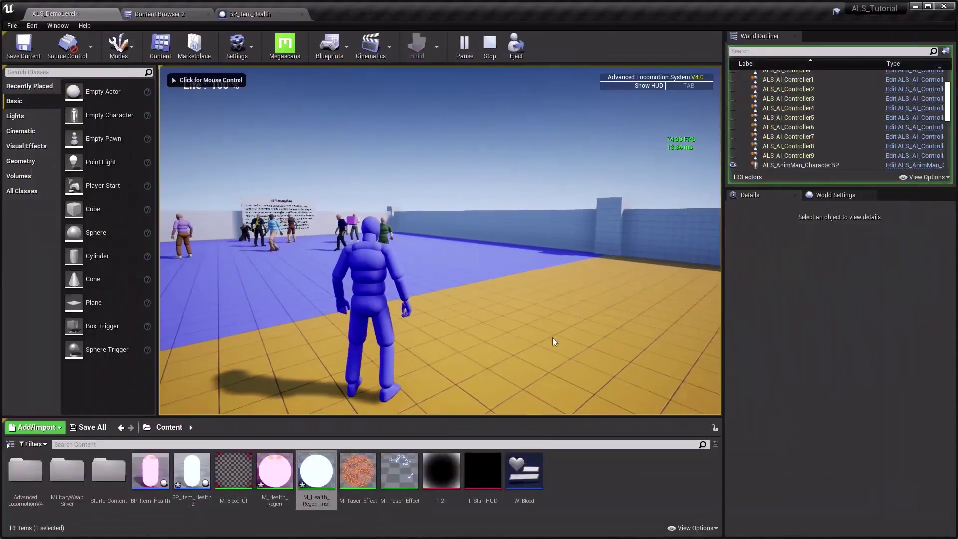
Step: Save the level, BP_Item_Health_2, M_Health_Regen and M_Health_Regen_Inst with Save All
{"action": "left_click", "coordinate": [87, 427]}
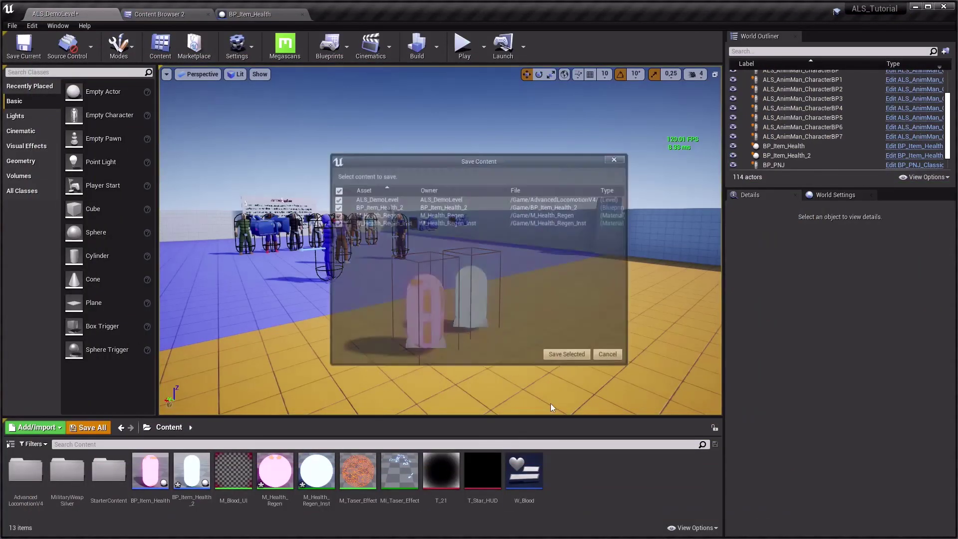
{"action": "left_click", "coordinate": [550, 357]}
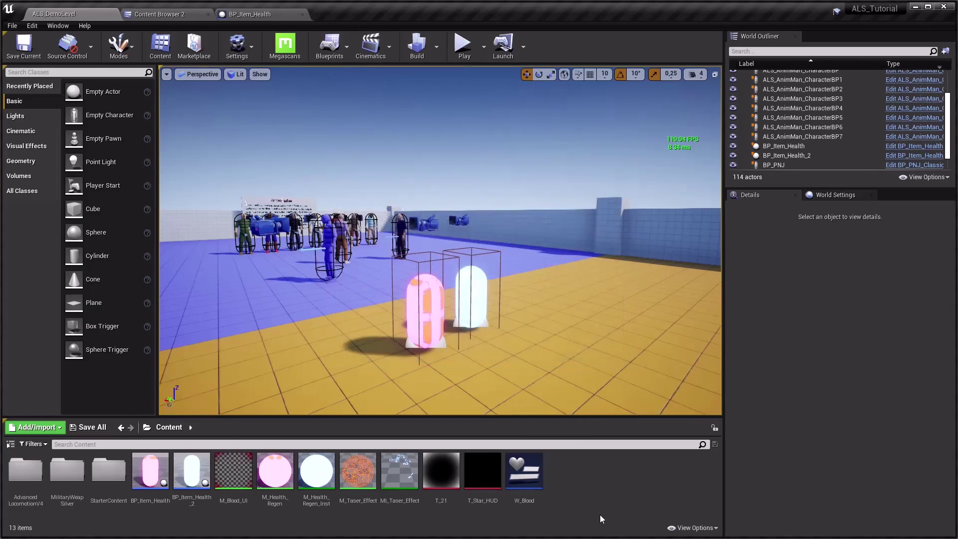